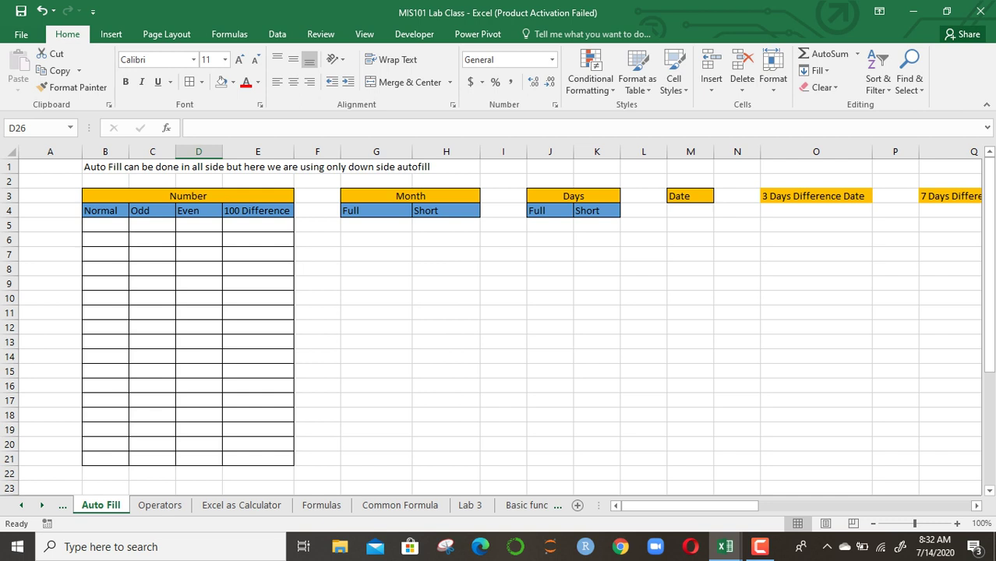
Enter the numbers 1 to 10 one by one down the Normal column, in cells B5 to B14
click(105, 226)
text(1)
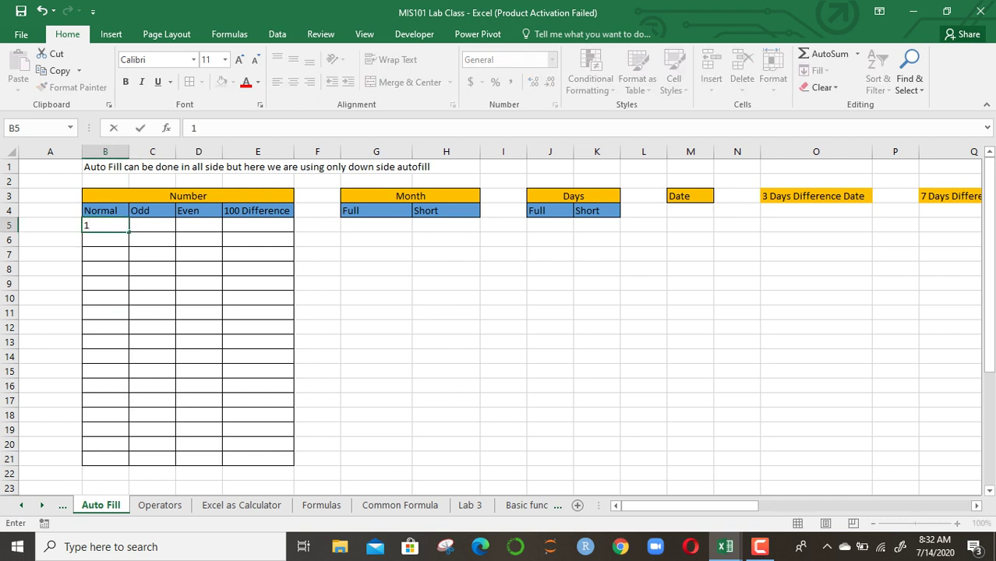
key(Return)
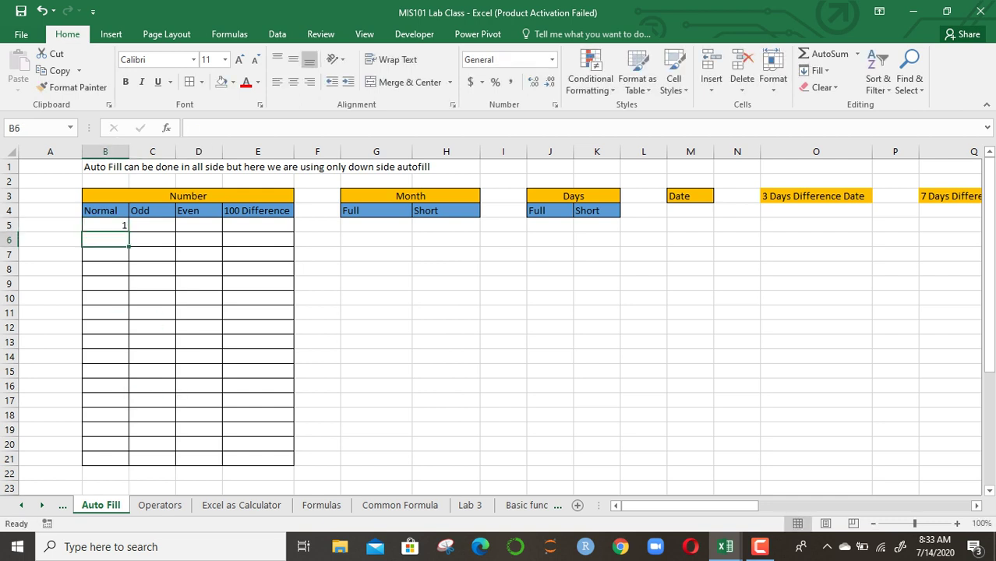
text(2)
key(Return)
text(3)
key(Return)
text(4)
key(Return)
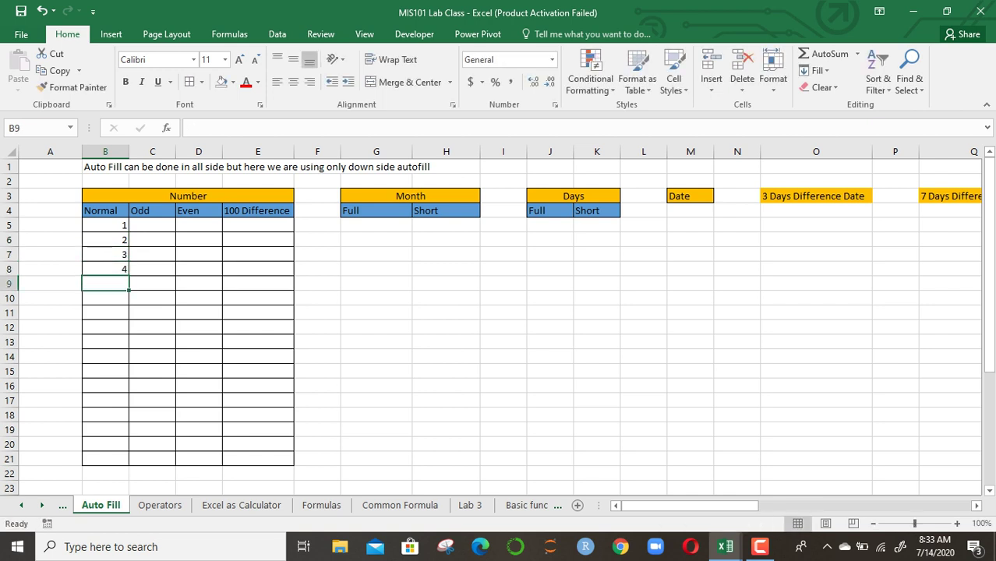
text(5)
key(Return)
text(6)
key(Return)
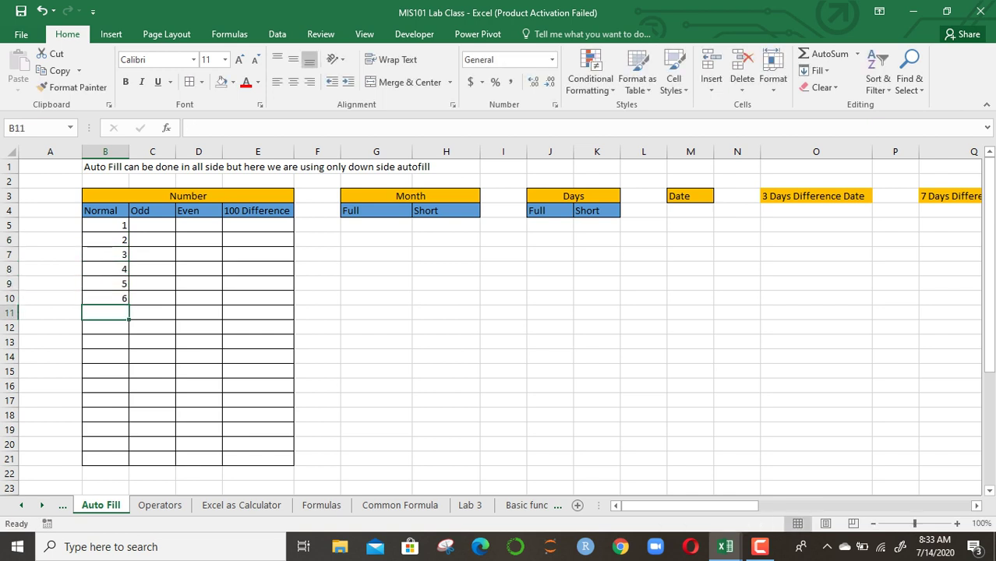
text(7)
key(Return)
text(8)
key(Return)
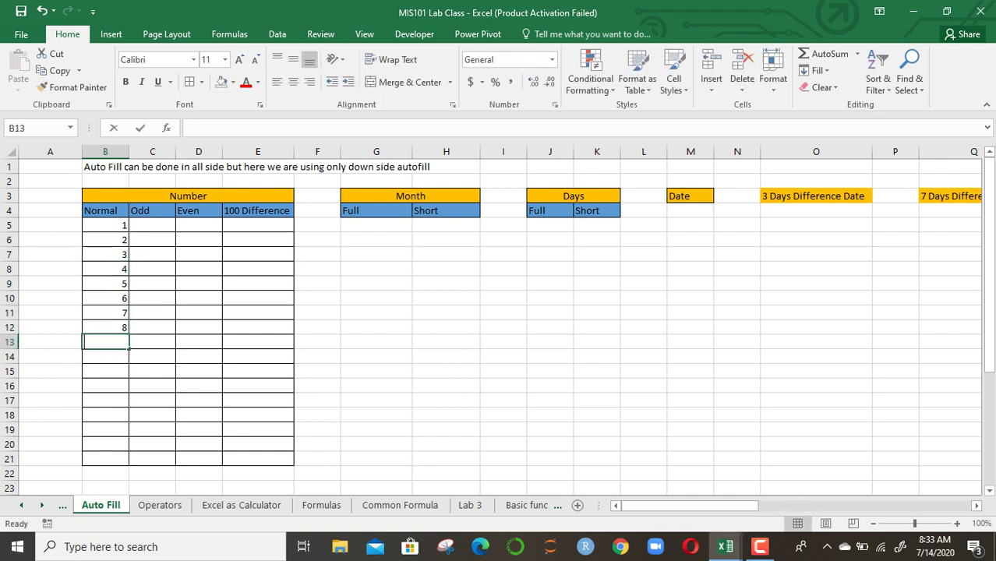
text(9)
key(Return)
text(10)
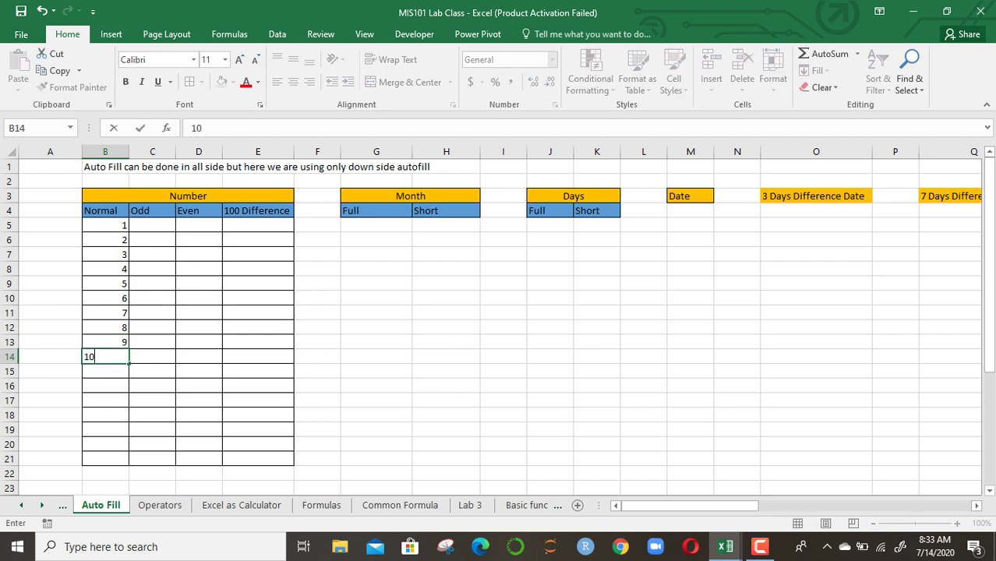
key(Return)
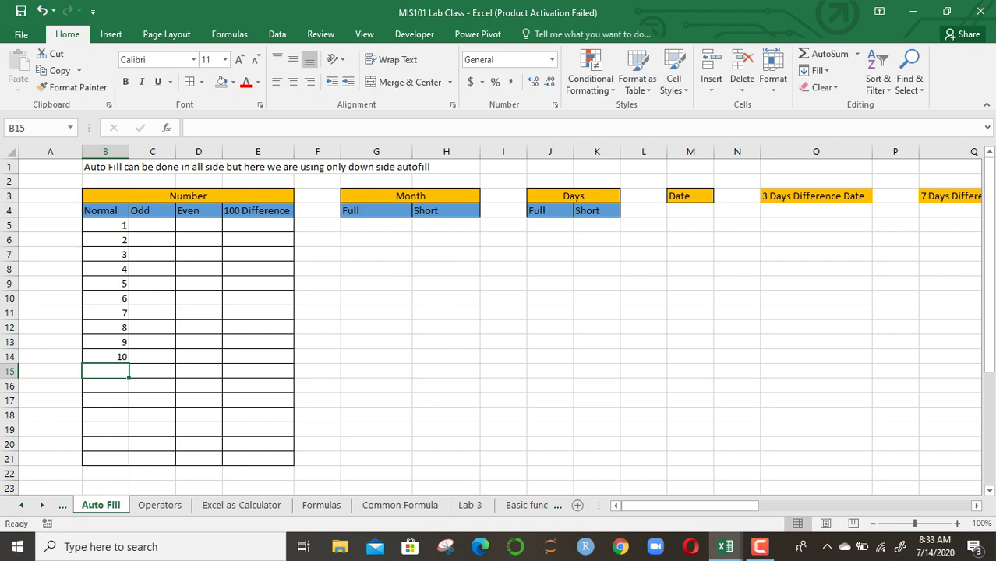
Clear the contents of the numbers entered in B5:B14
drag(105, 226, 105, 357)
right_click(125, 358)
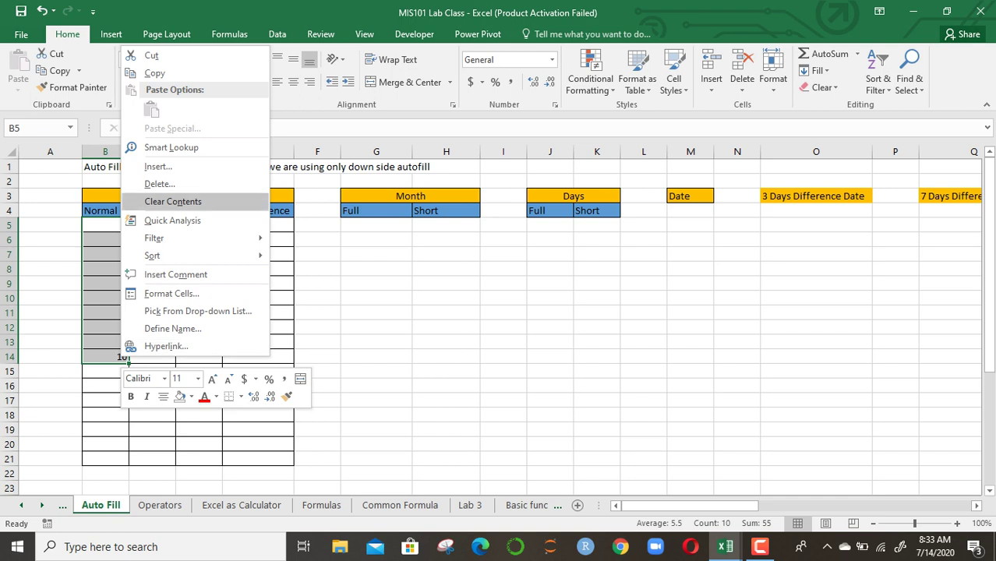
click(172, 201)
Enter 1 in B5 and autofill it down to B21 with the Fill Series option
click(105, 225)
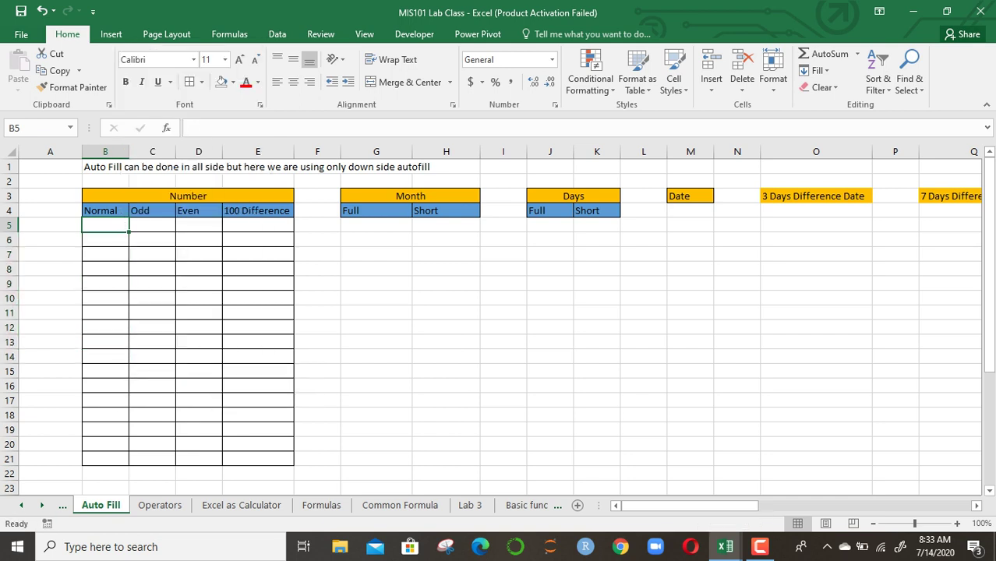
text(1)
key(Return)
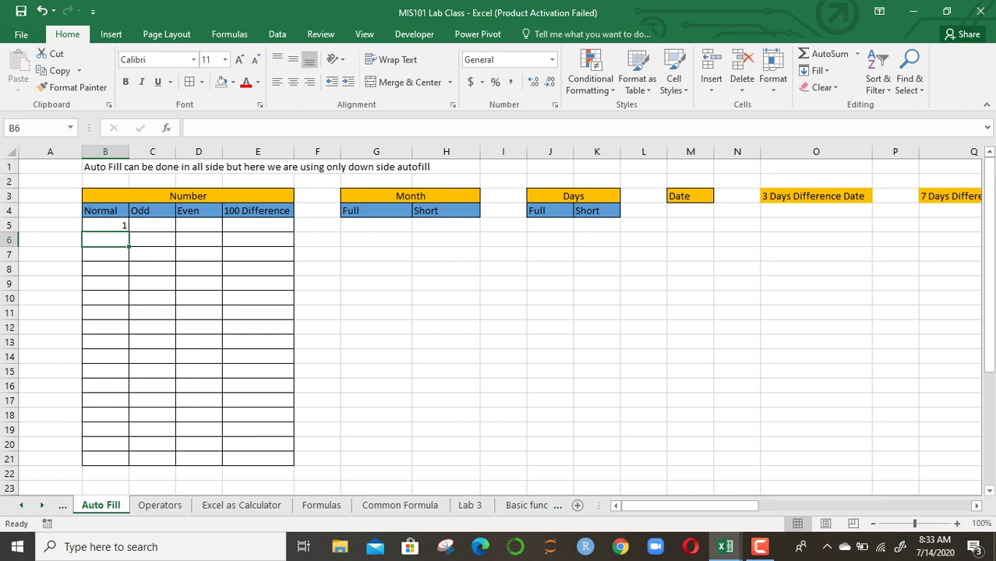
click(105, 225)
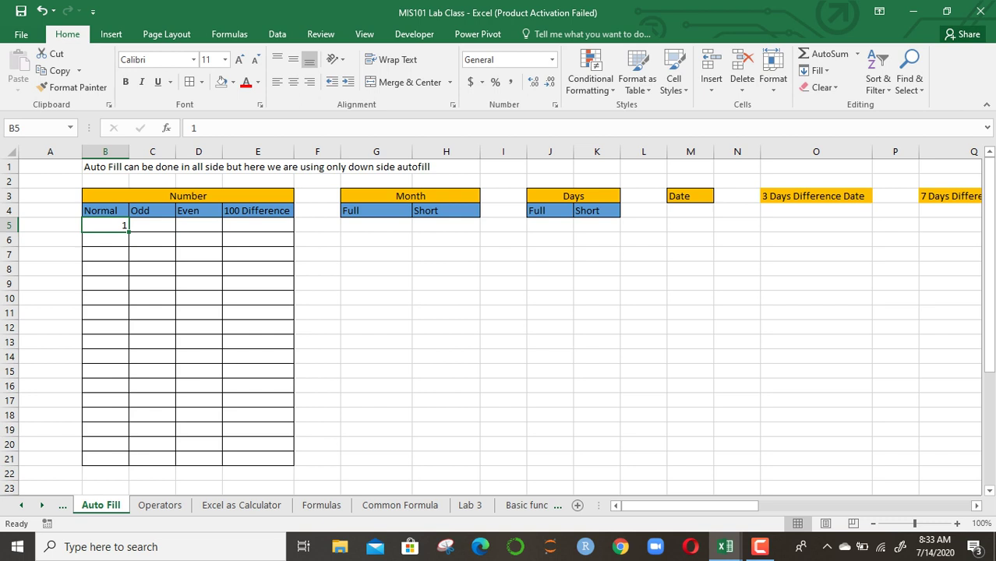
drag(129, 232, 136, 466)
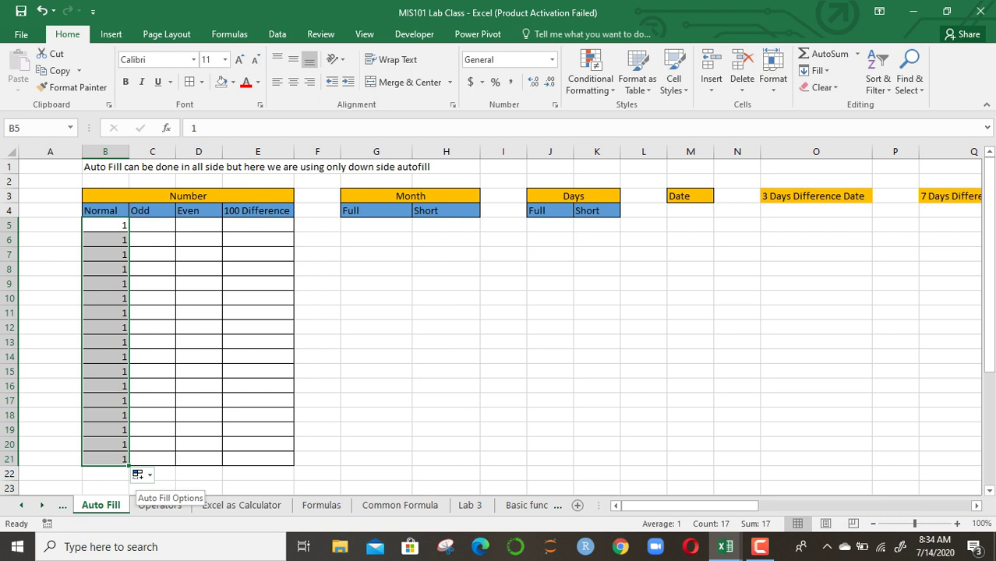
click(140, 475)
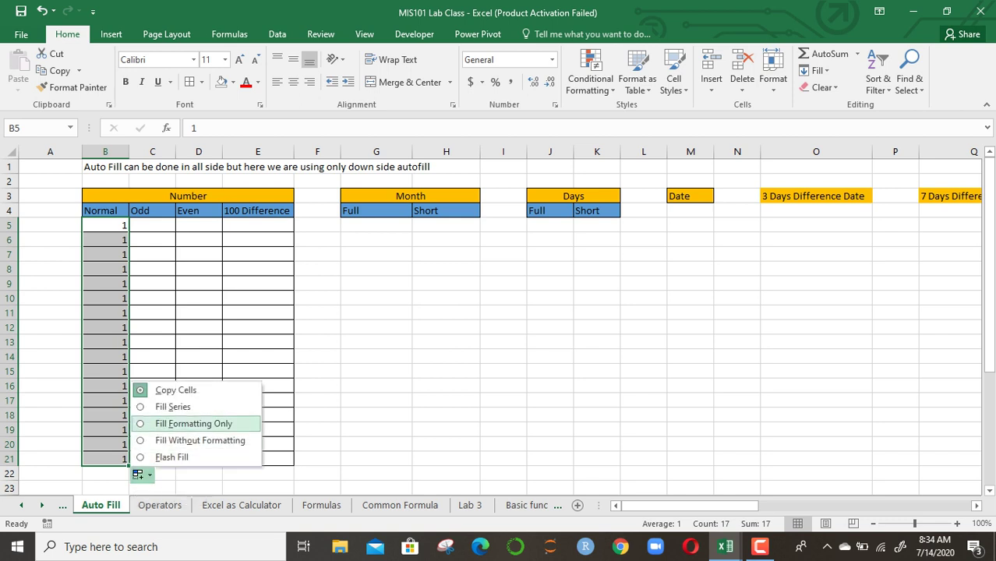
click(173, 407)
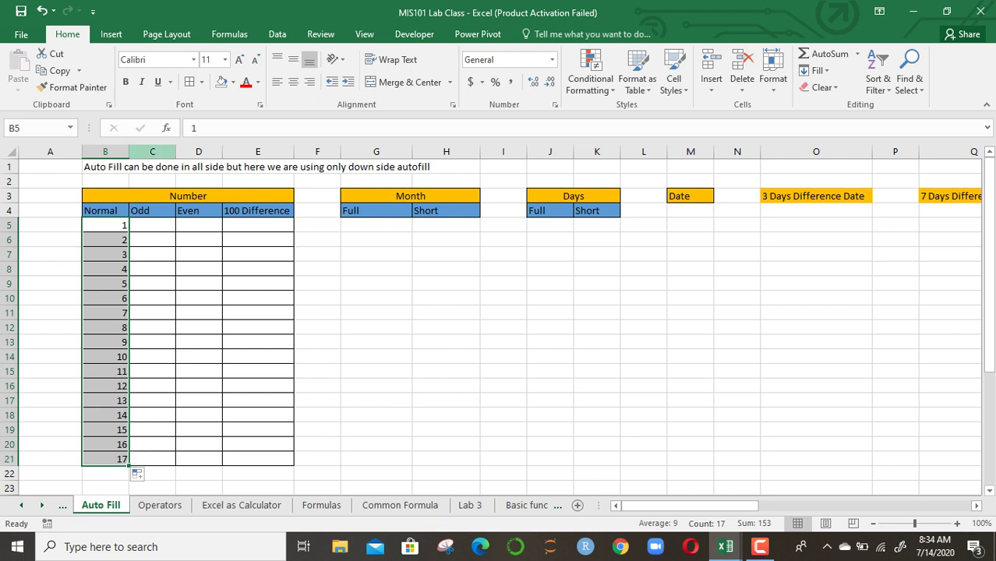
Insert a new column before the Odd column and enter the heading "Normal" in C4
click(154, 152)
right_click(156, 153)
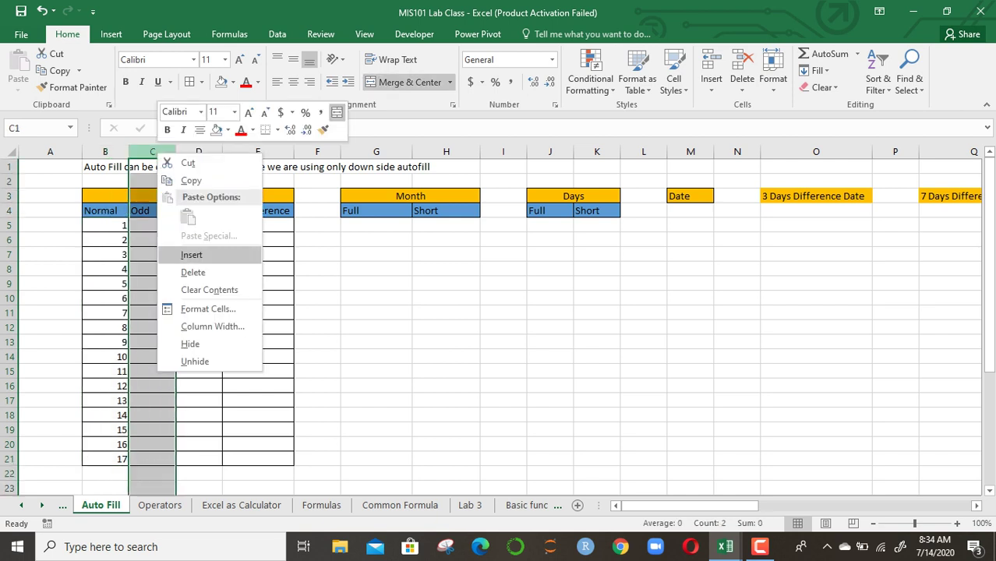
click(191, 255)
click(152, 211)
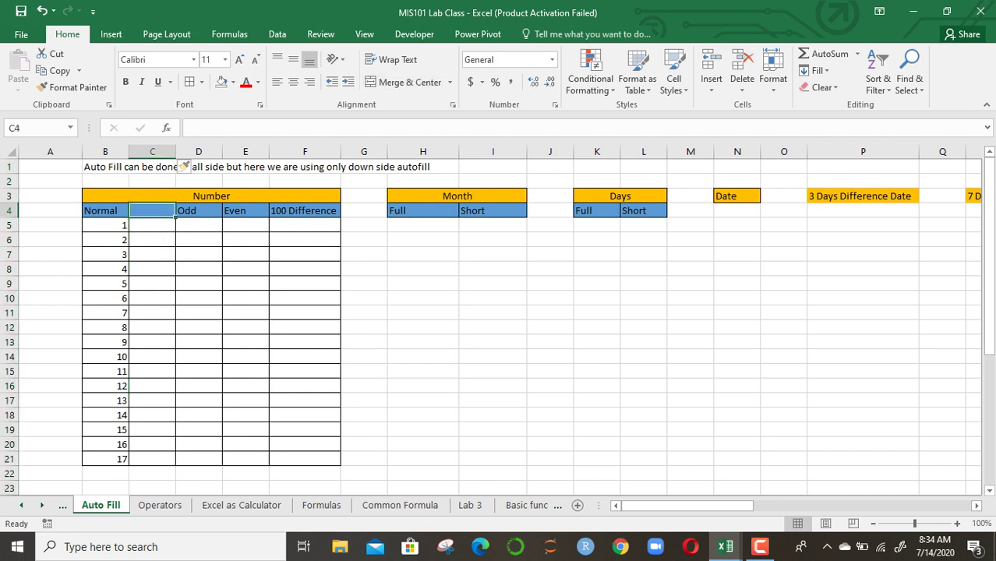
text(Normal)
key(Return)
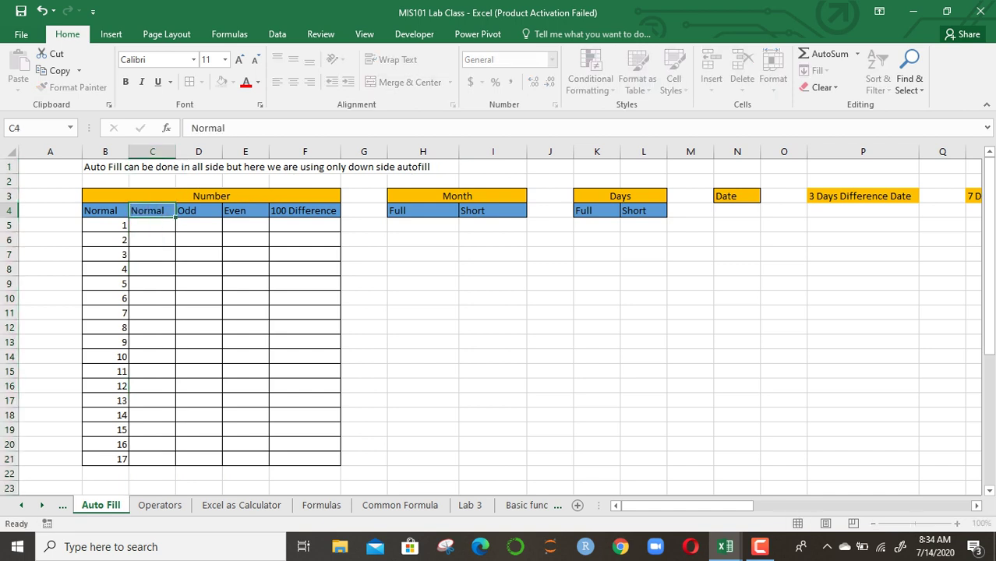
Enter the starting values 1 in C5 and 2 in C6 under the new Normal heading
text(1)
key(Return)
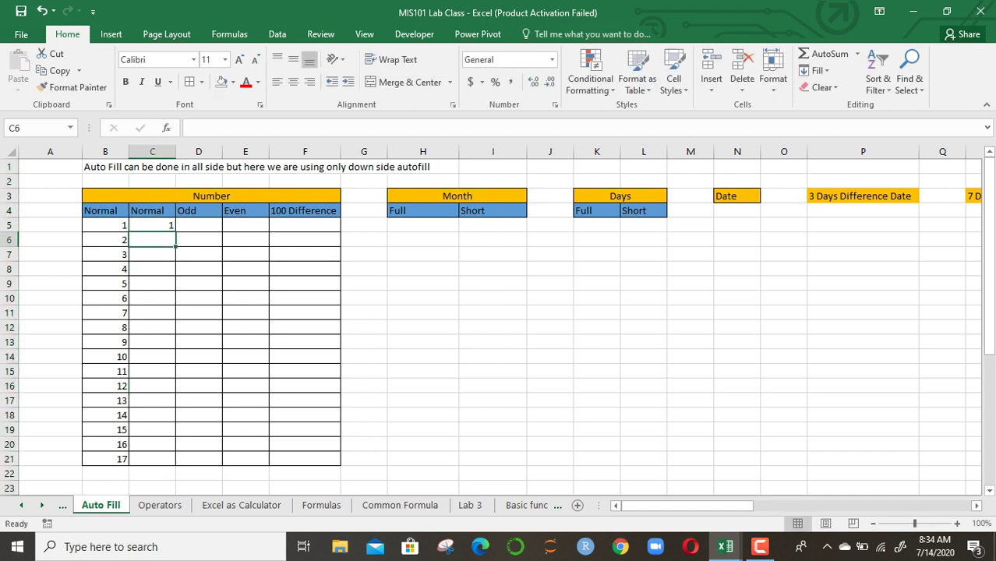
text(2)
key(Return)
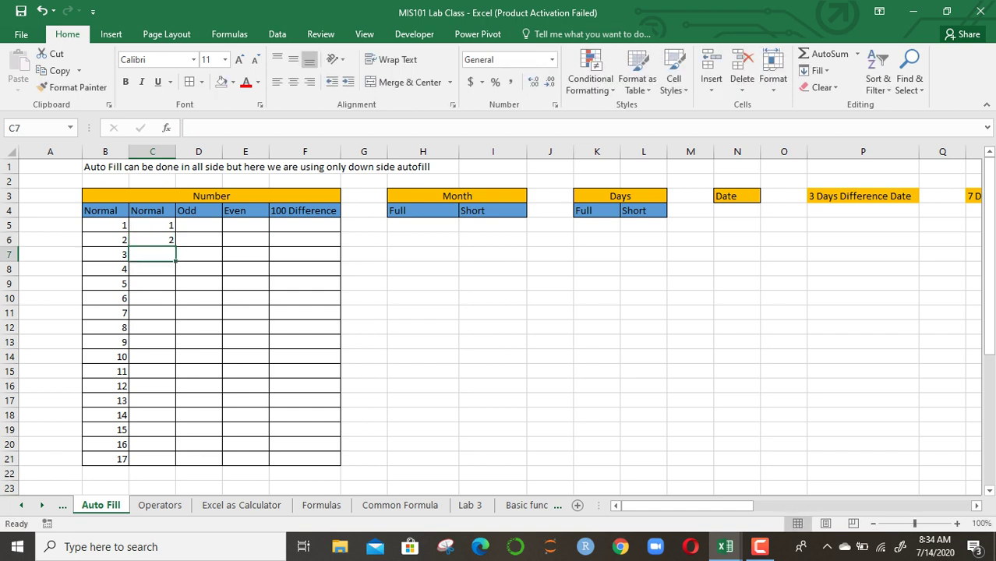
Autofill the pattern of the two starting values in C5:C6 down to C21
click(246, 284)
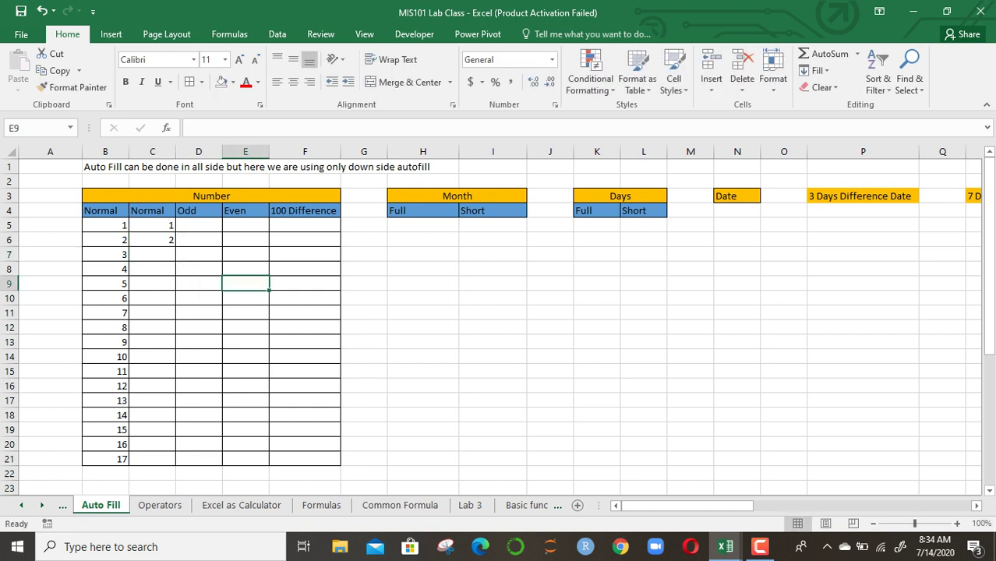
click(152, 225)
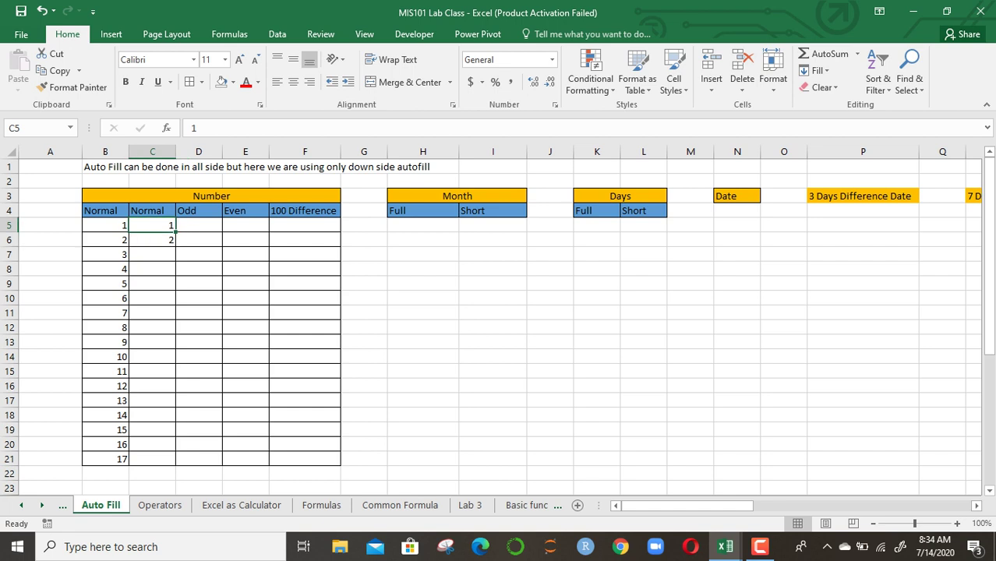
click(246, 268)
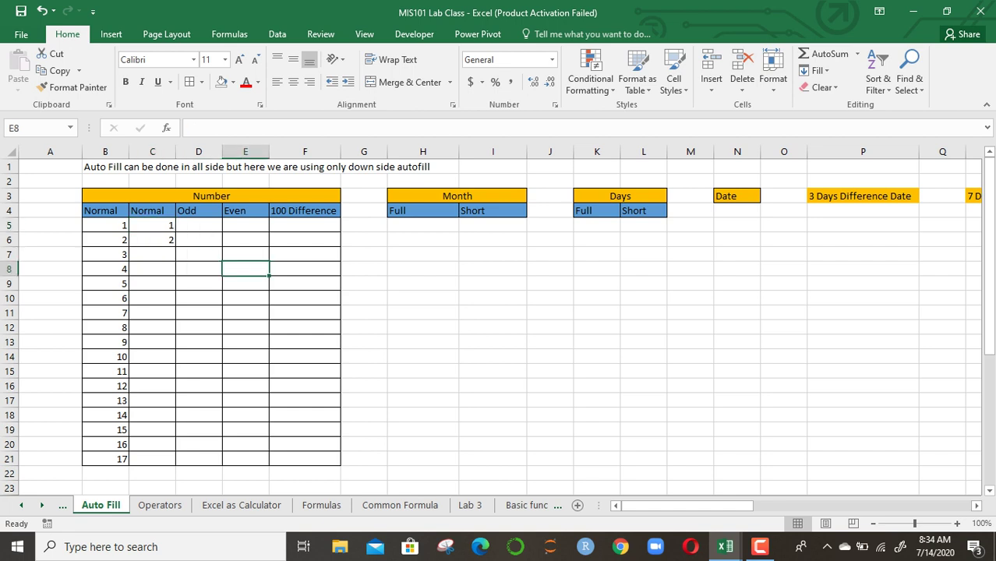
drag(152, 225, 152, 240)
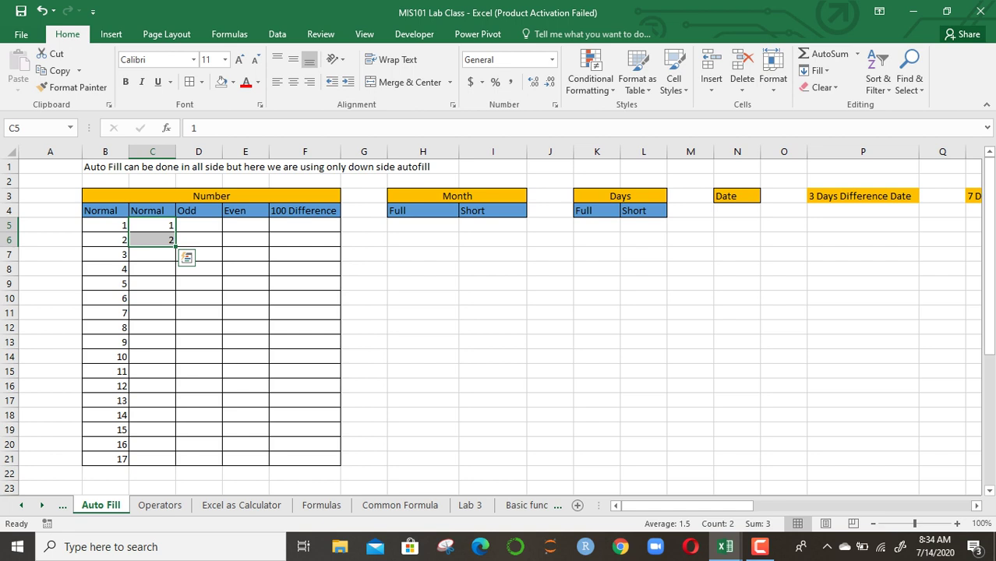
drag(176, 248, 177, 467)
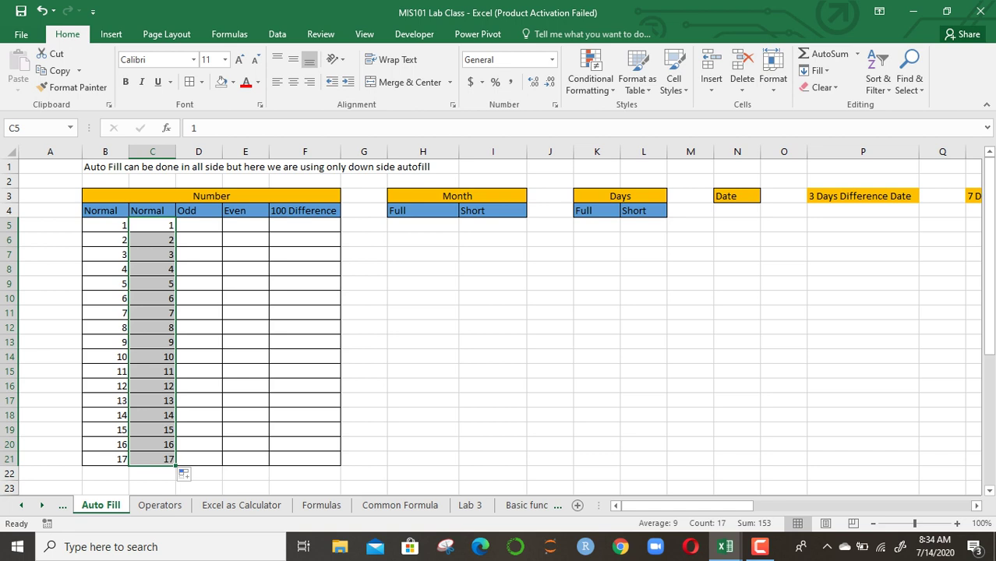
Autofill B5 down to B21 again and switch the fill to Fill Series
click(105, 225)
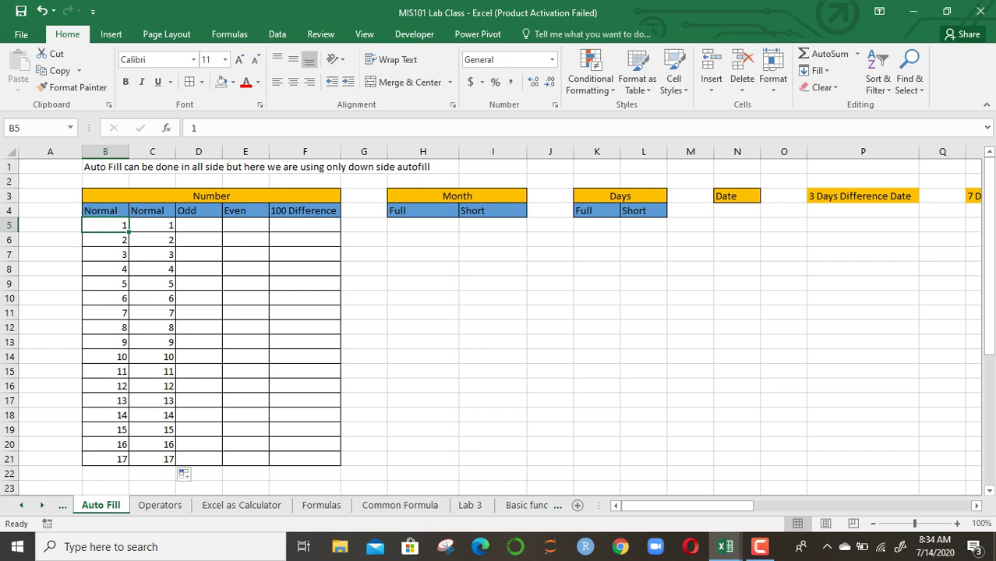
drag(130, 232, 129, 466)
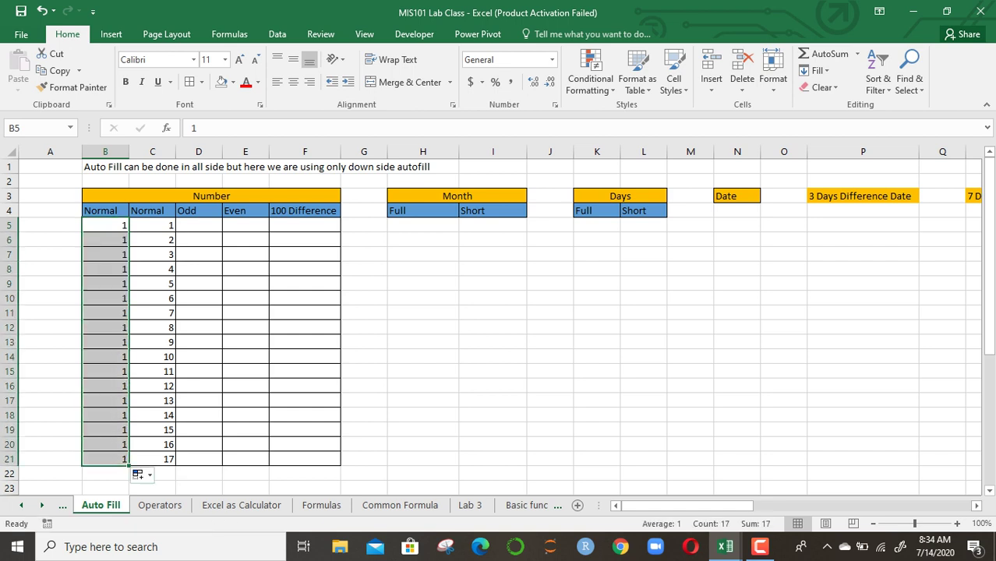
click(140, 475)
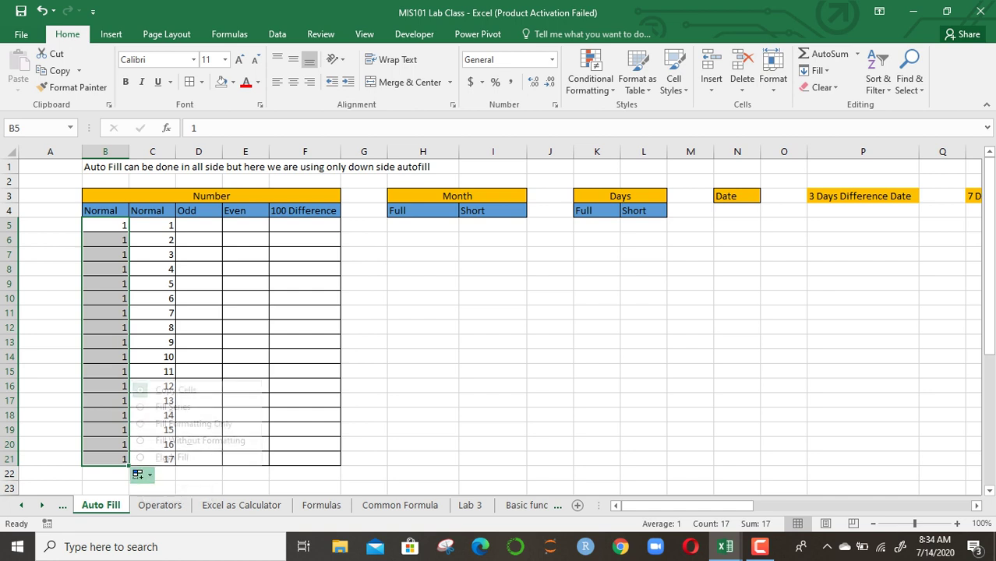
click(173, 407)
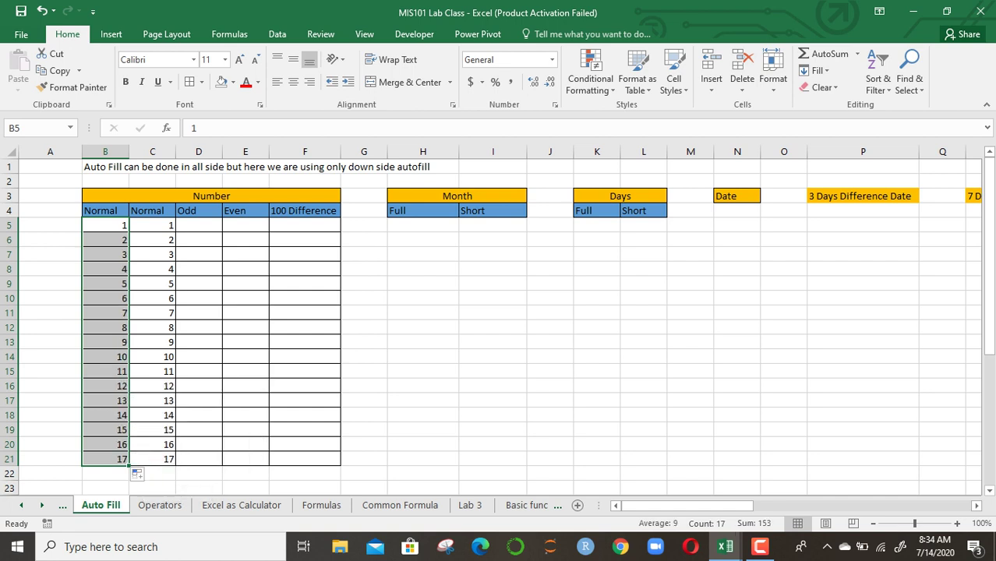
Clear the contents of the filled cells C7:C21 in the second Normal column
click(152, 225)
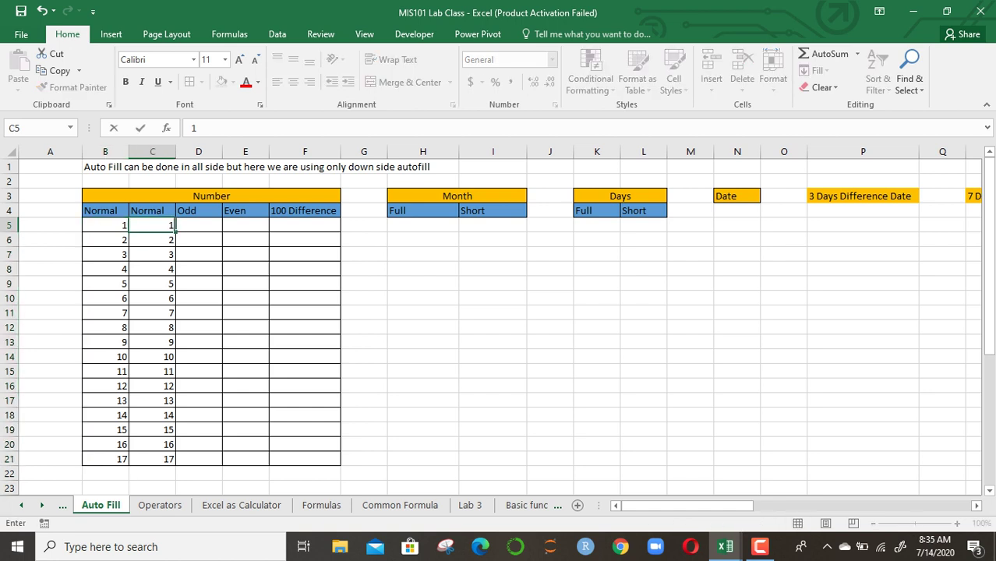
key(Down)
key(Down)
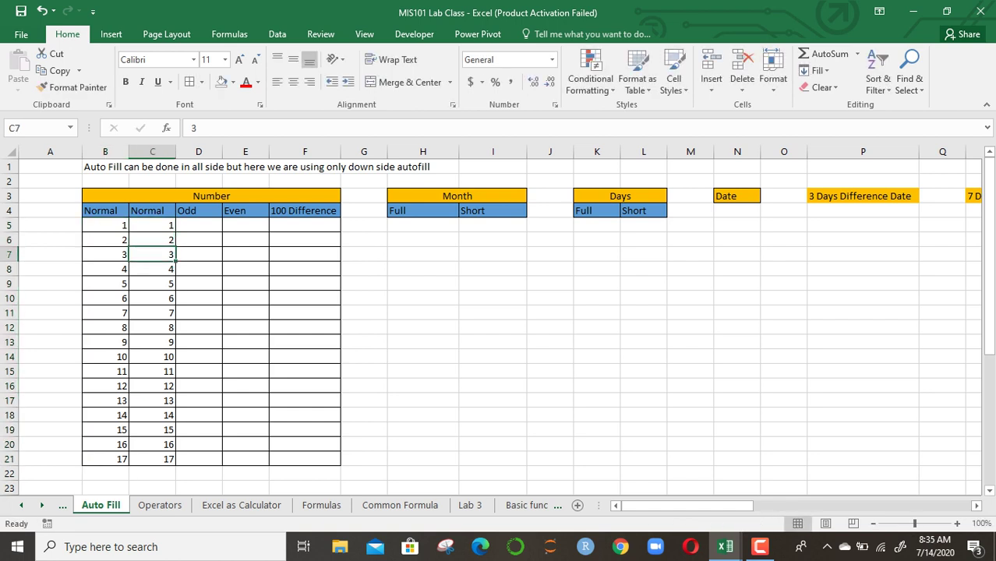
click(246, 239)
drag(152, 254, 171, 460)
right_click(171, 459)
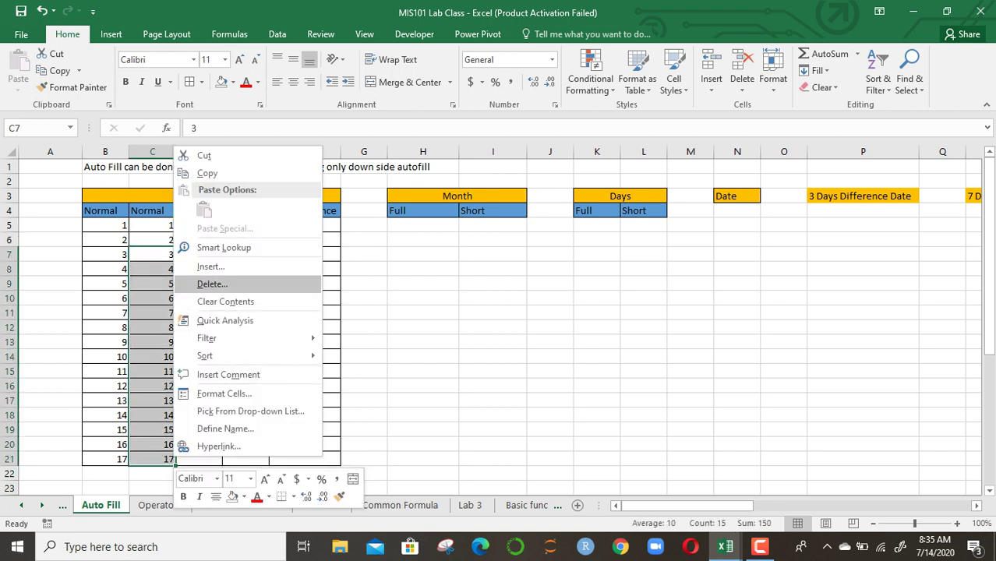
click(225, 302)
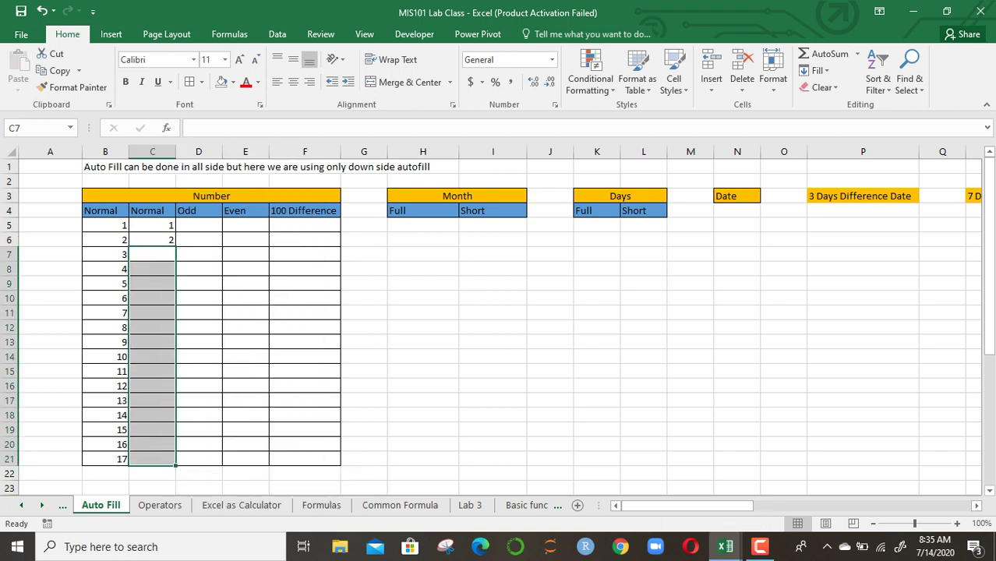
drag(152, 225, 160, 240)
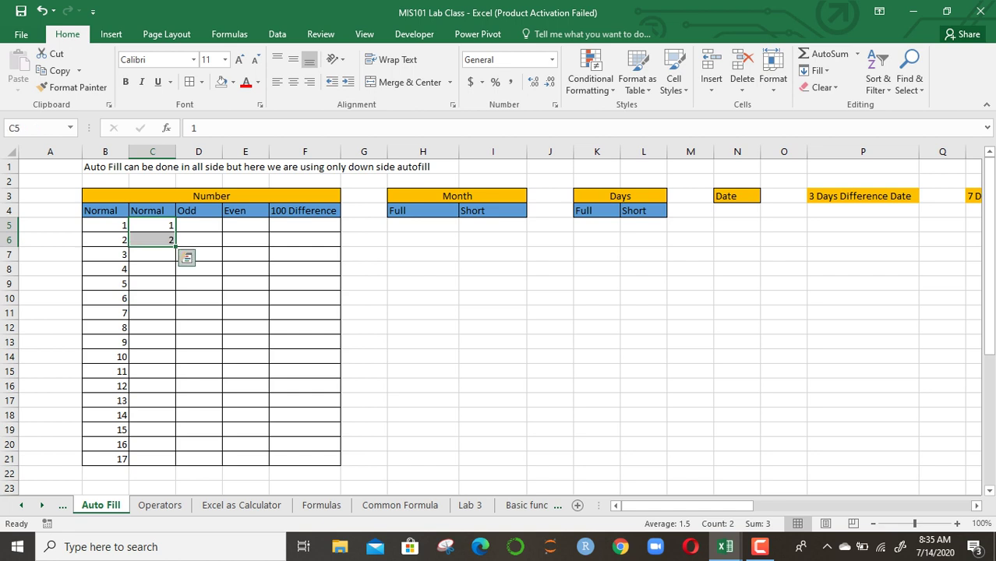
click(187, 257)
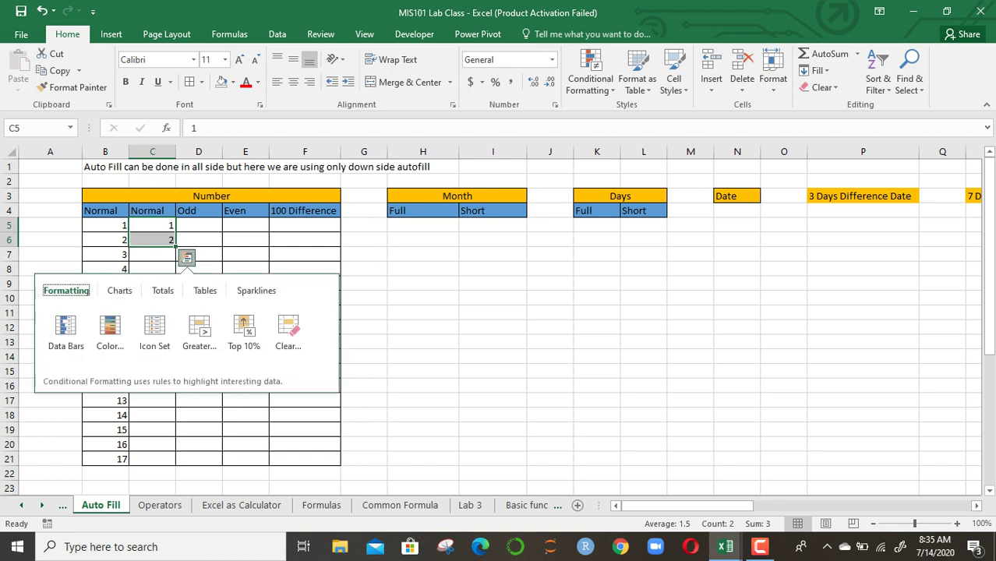
click(246, 240)
Re-enter 1 in C5 and 2 in C6, and autofill the two-value pattern down to C21
drag(152, 225, 158, 240)
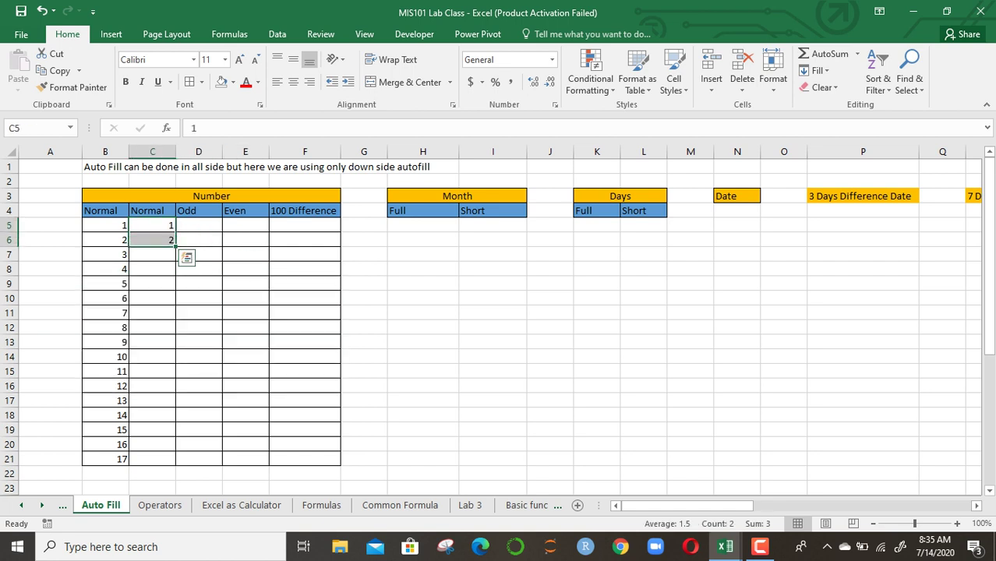
click(152, 225)
text(1)
key(Return)
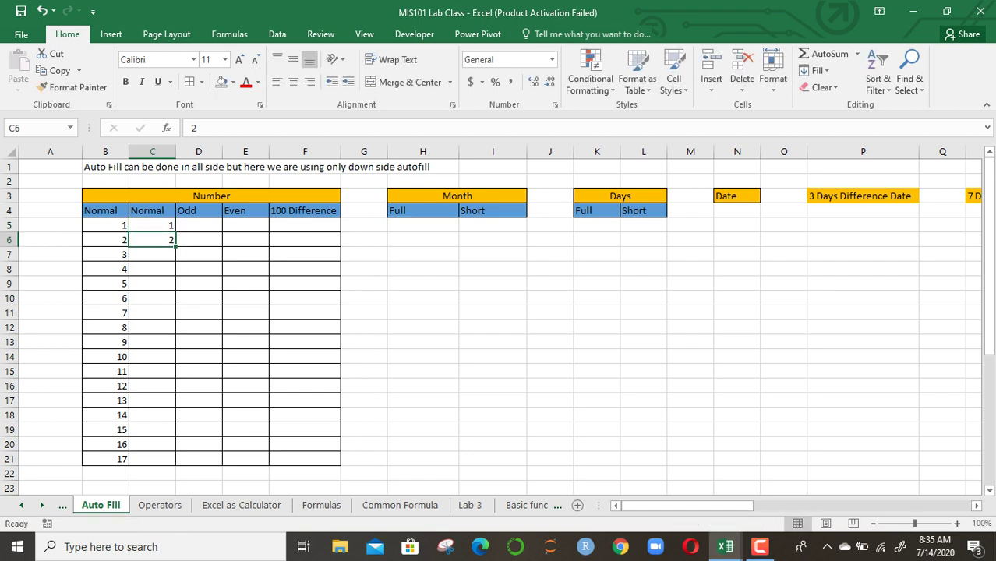
text(2)
key(Return)
drag(152, 225, 199, 269)
click(198, 269)
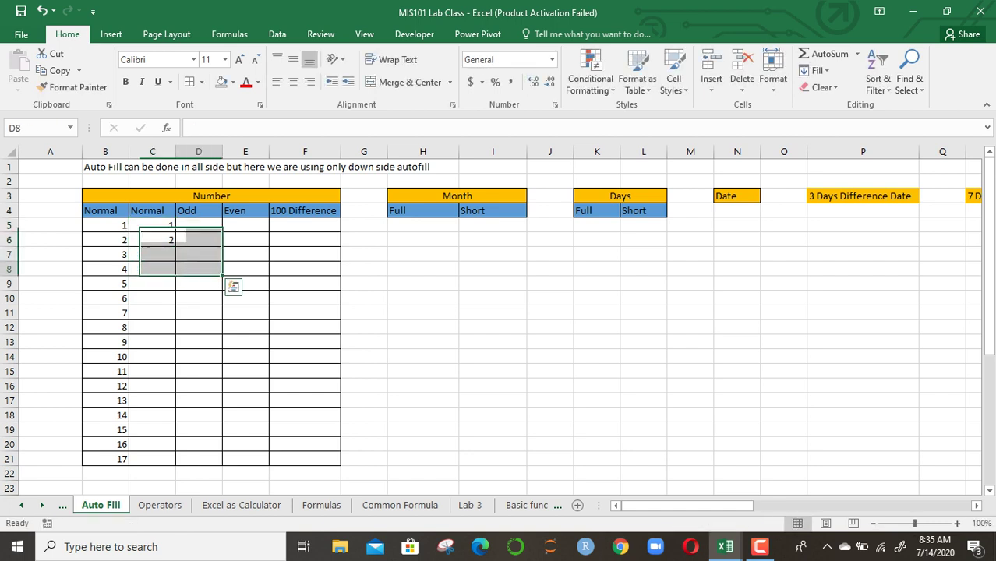
drag(152, 226, 177, 461)
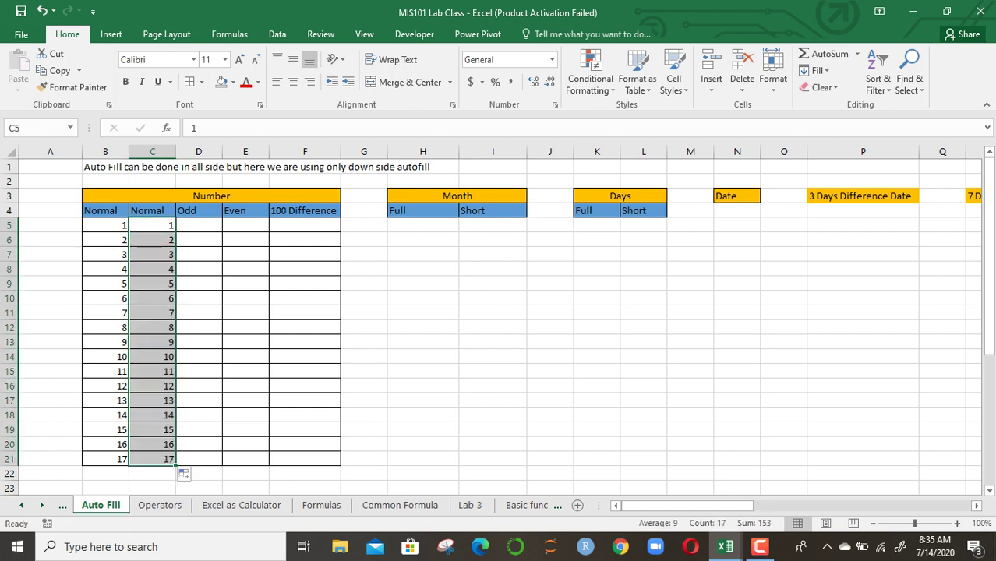
Enter 1 in D5 and 3 in D6 under Odd, and autofill the pattern down to D21
click(199, 226)
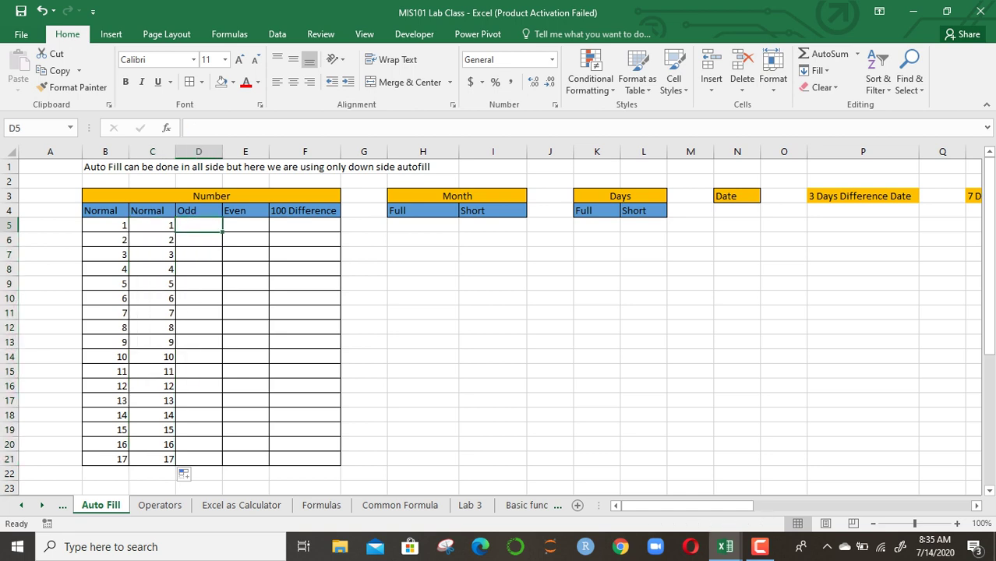
text(1)
key(Return)
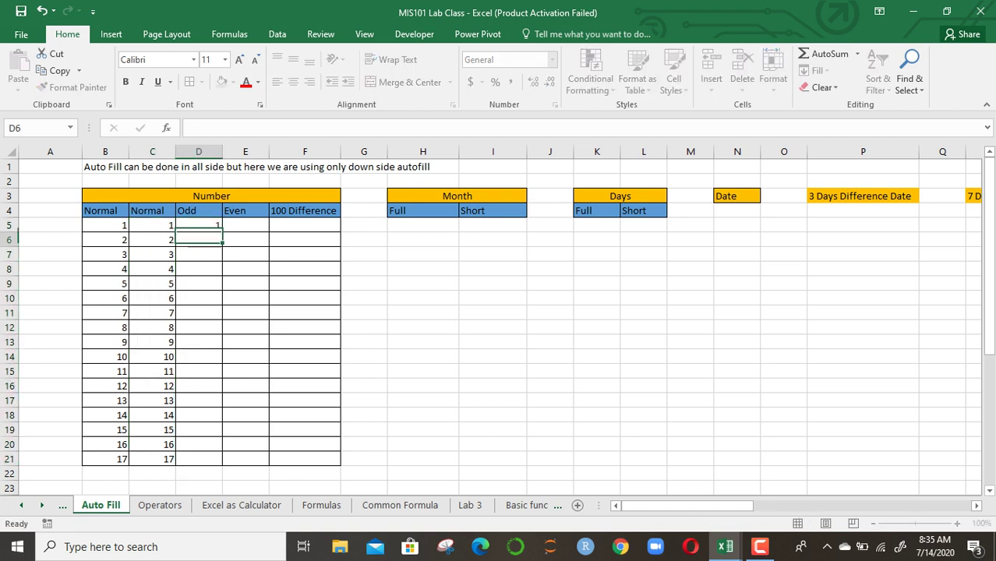
text(3)
key(Return)
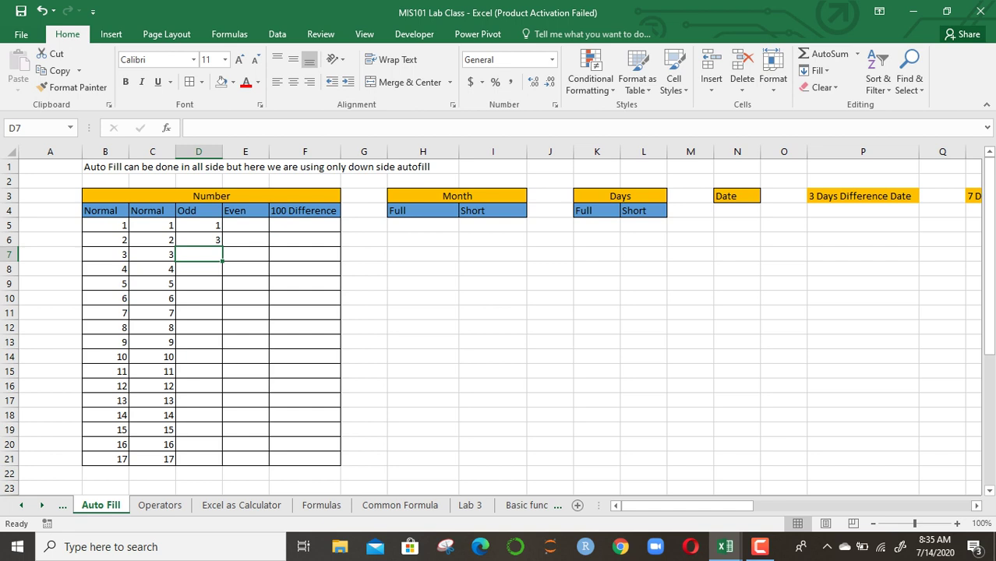
drag(199, 225, 223, 466)
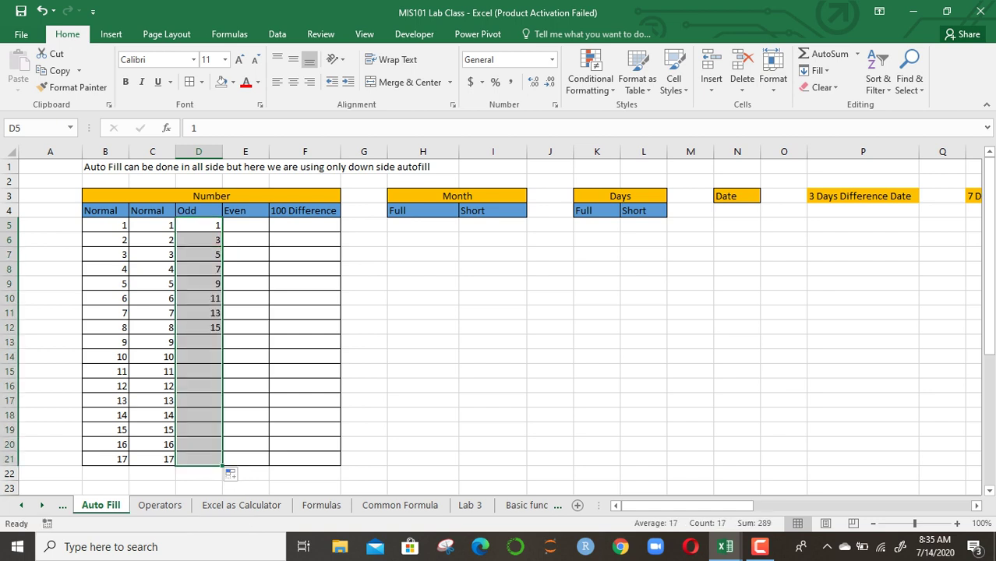
Enter 2 in E5 and 4 in E6 under Even, and autofill the pattern down to E21
click(245, 225)
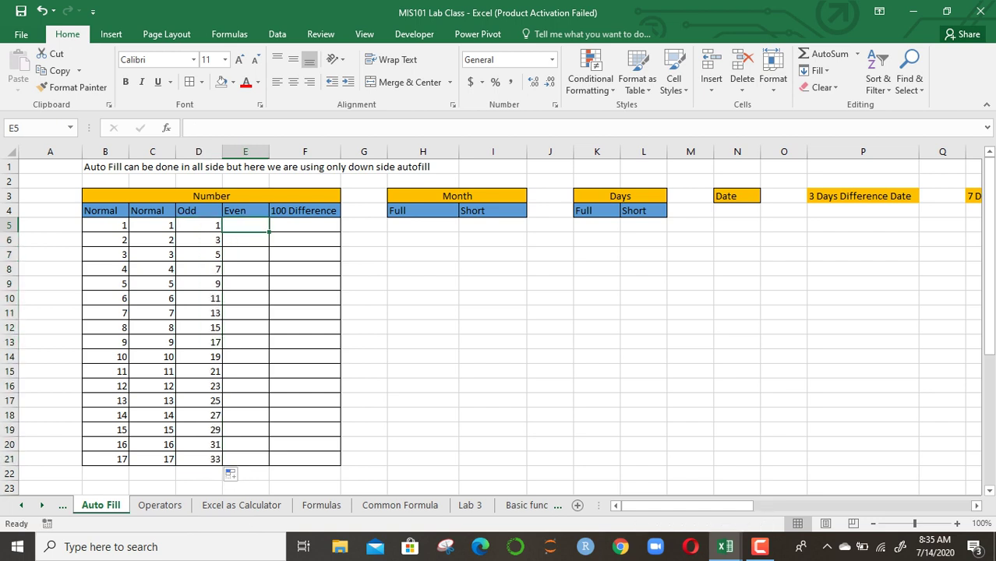
text(2)
key(Return)
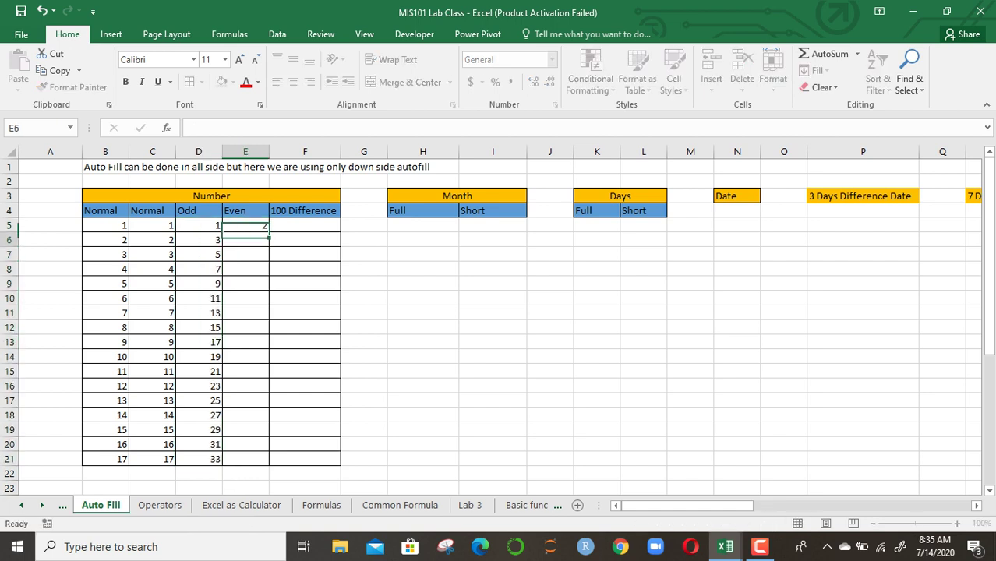
text(4)
key(Return)
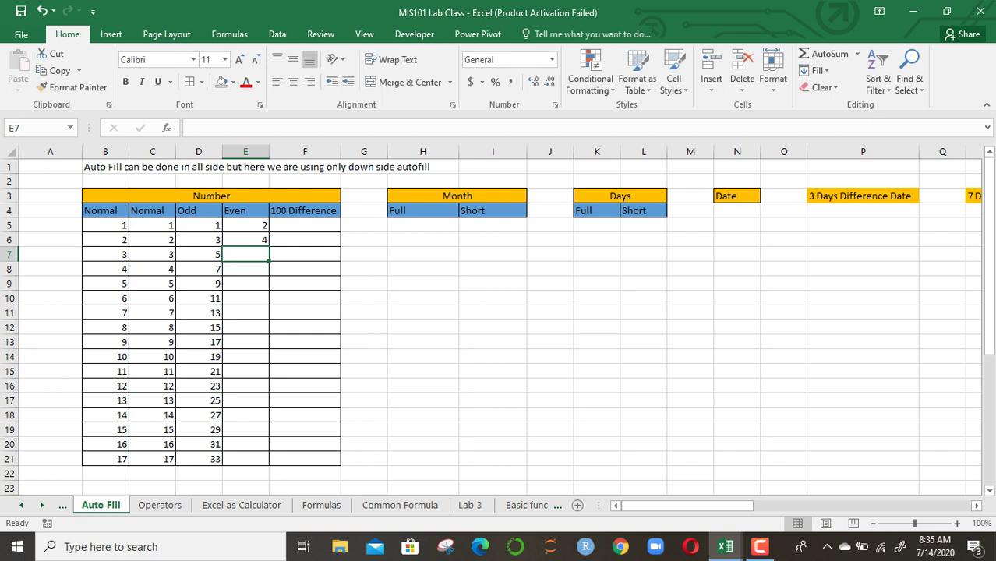
drag(246, 225, 269, 464)
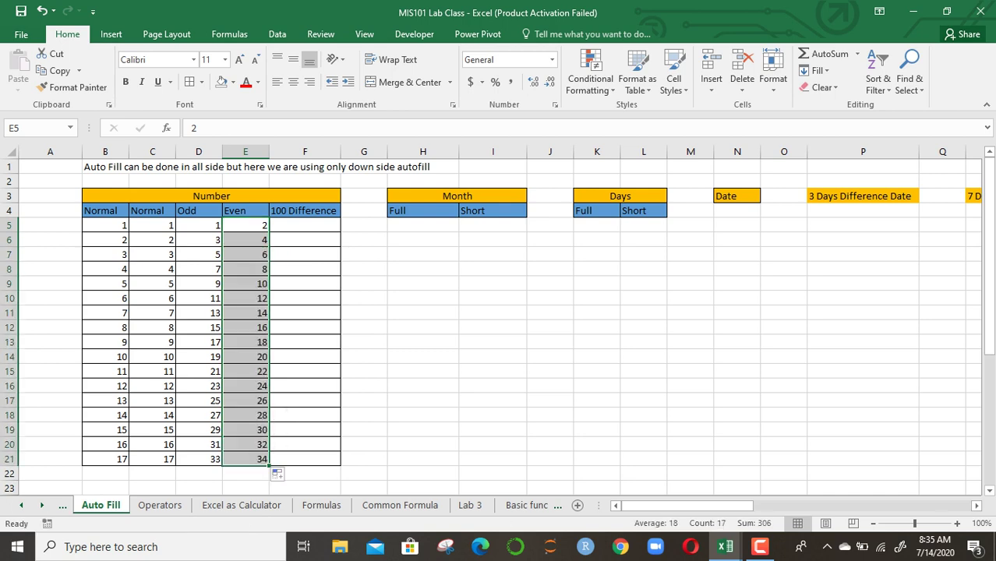
Enter 100 in F5 and 200 in F6 under 100 Difference, and autofill the pattern down to F21
double_click(305, 232)
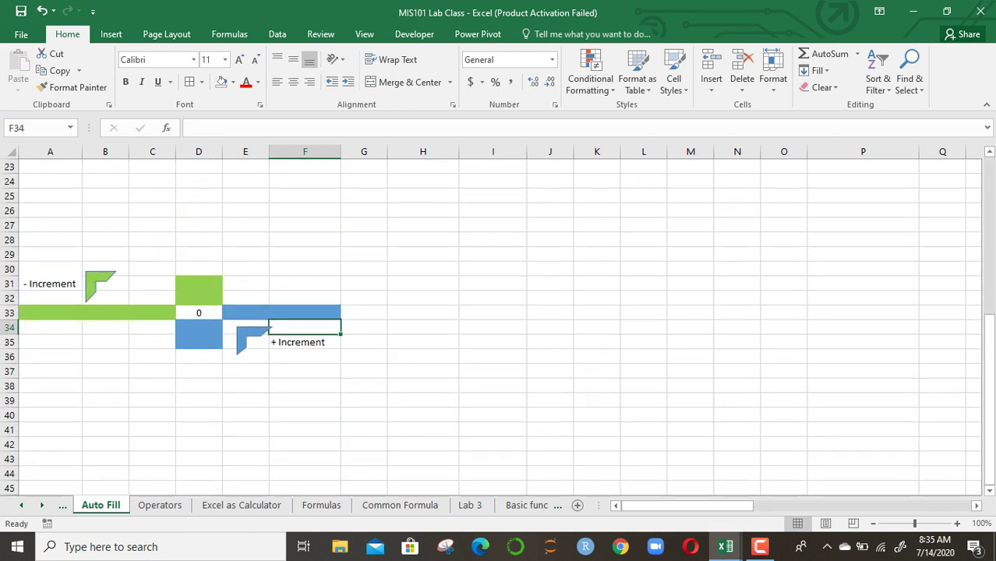
scroll(499, 324, up, 7)
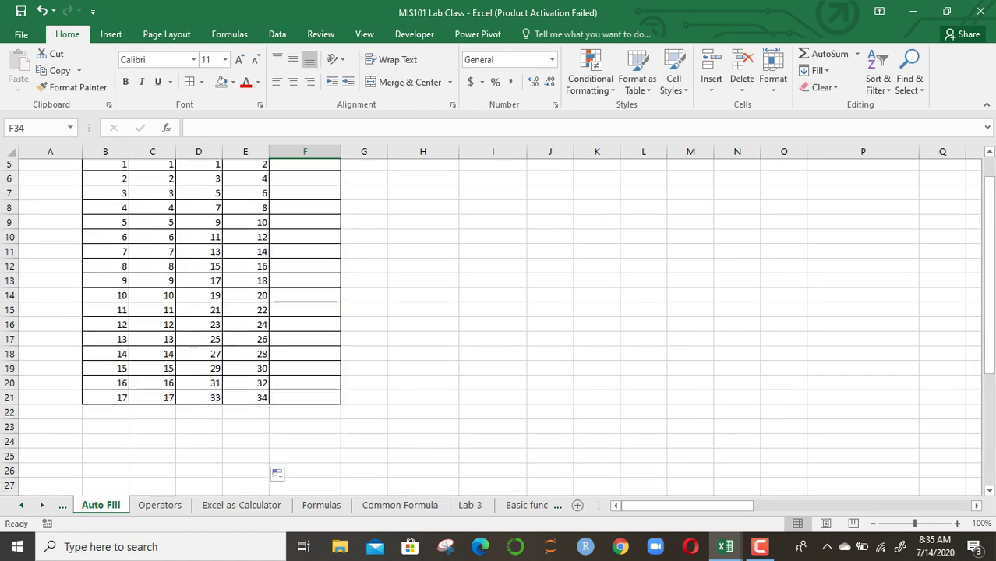
click(304, 226)
text(1)
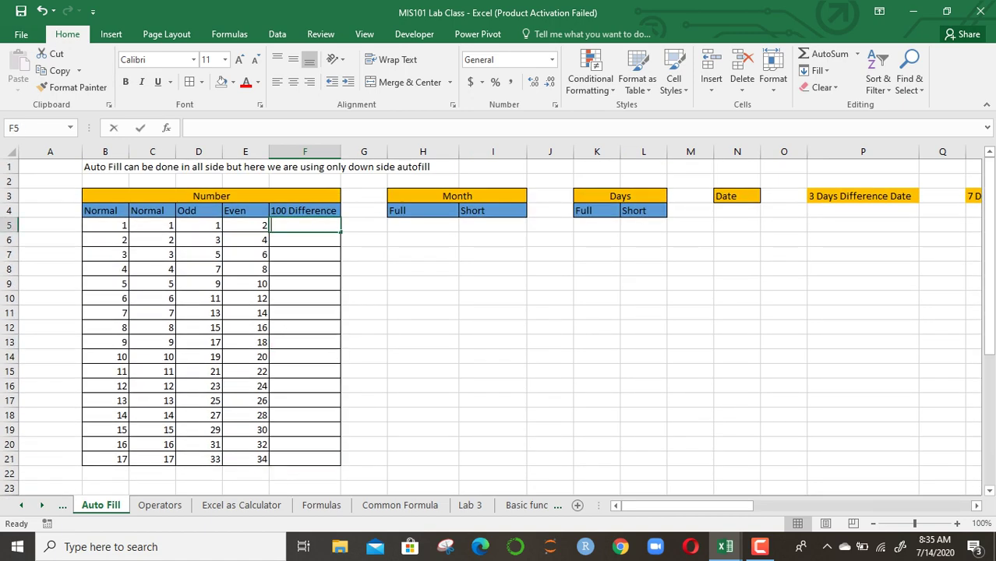
text(00)
key(Return)
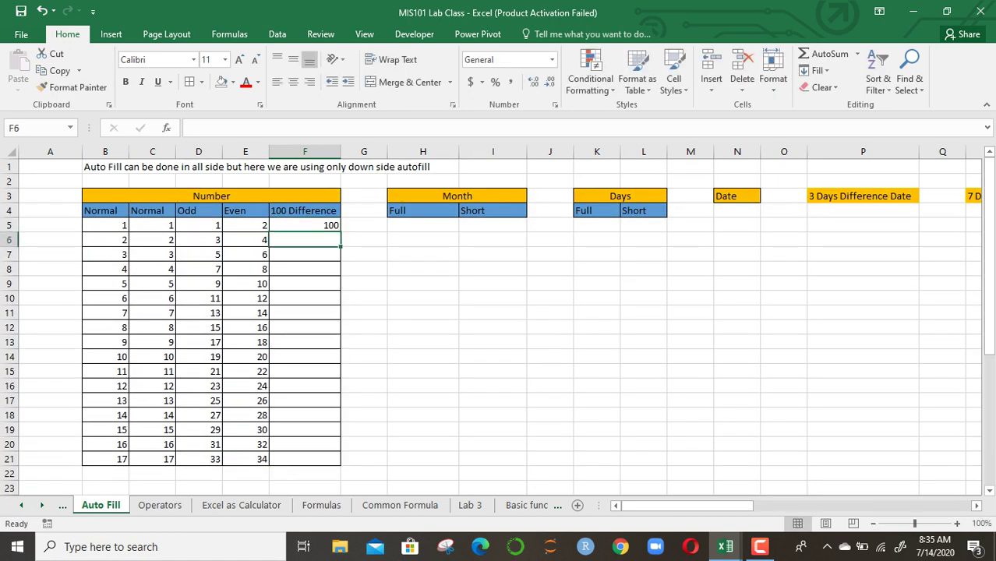
text(200)
key(Return)
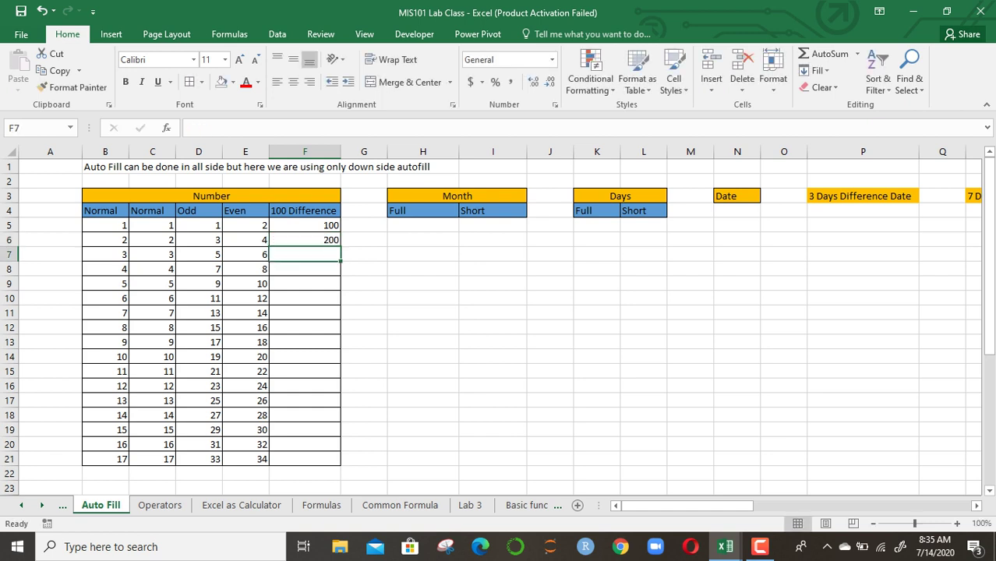
drag(305, 225, 305, 240)
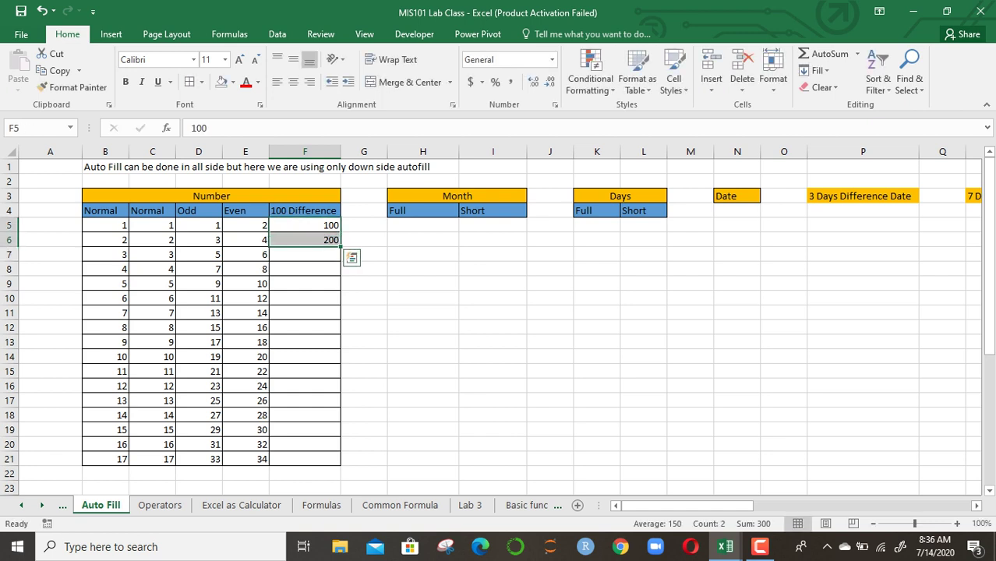
double_click(341, 246)
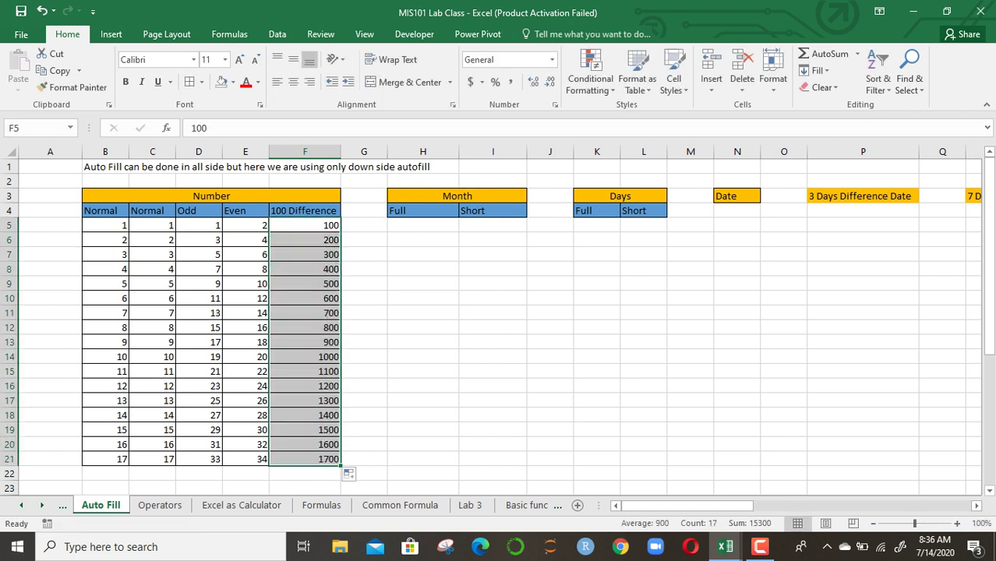
Insert a new column before the 100 Difference column and enter 7 as its heading in F4
click(304, 151)
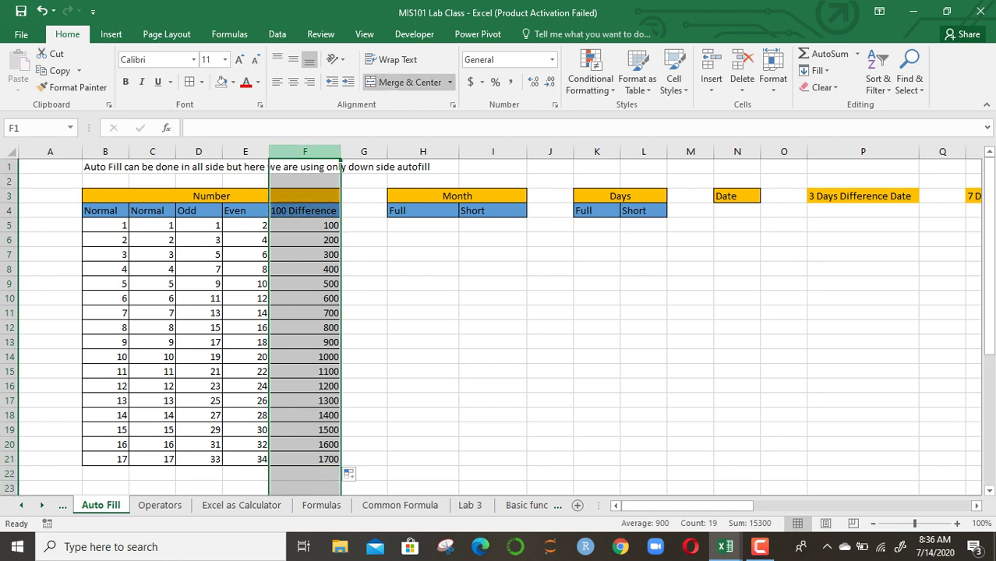
click(423, 210)
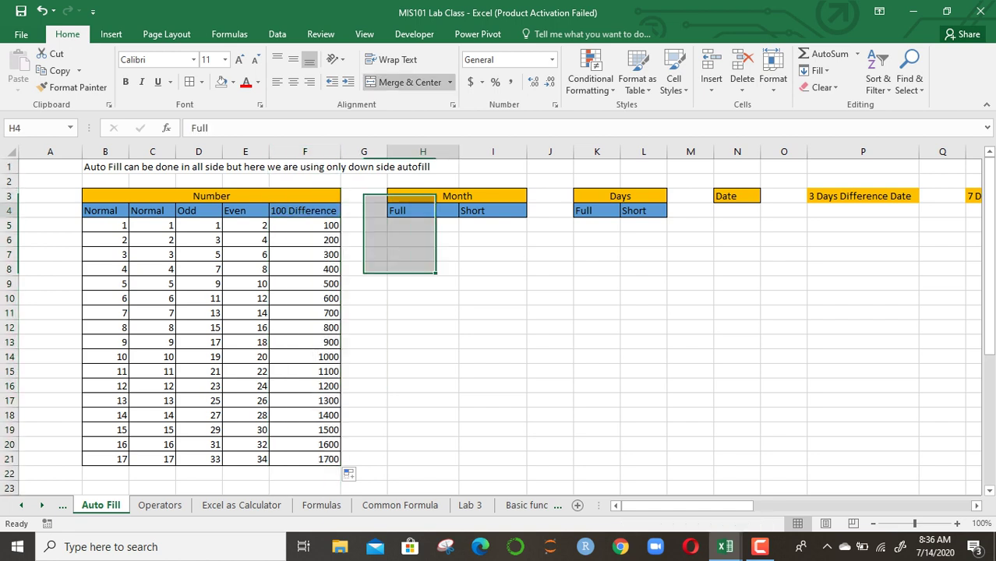
click(305, 151)
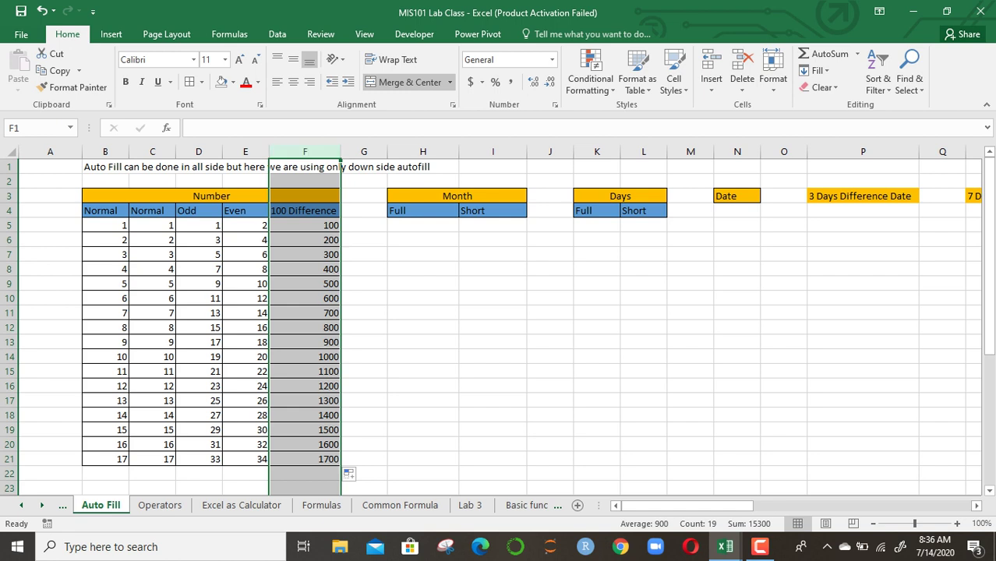
drag(364, 211, 105, 181)
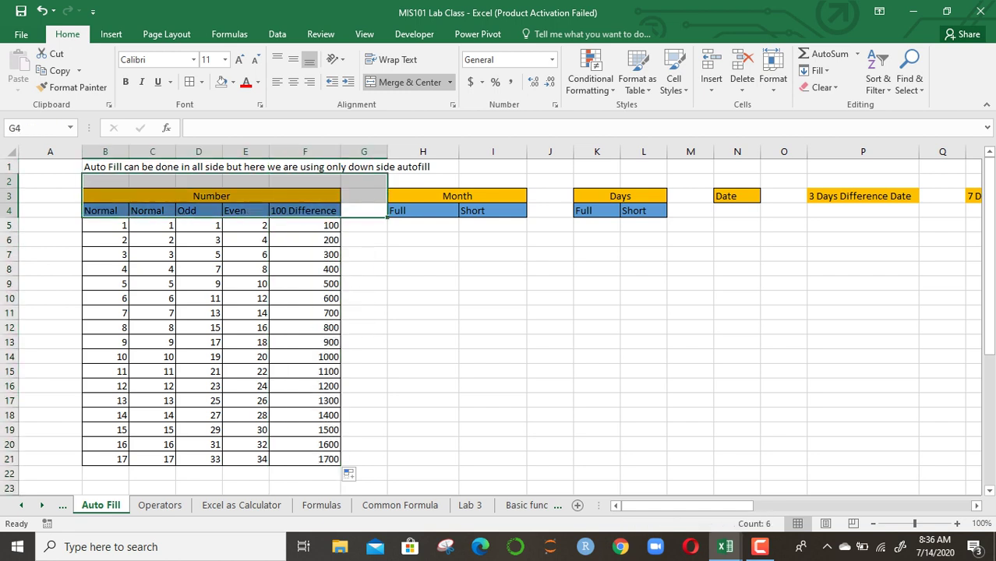
click(364, 225)
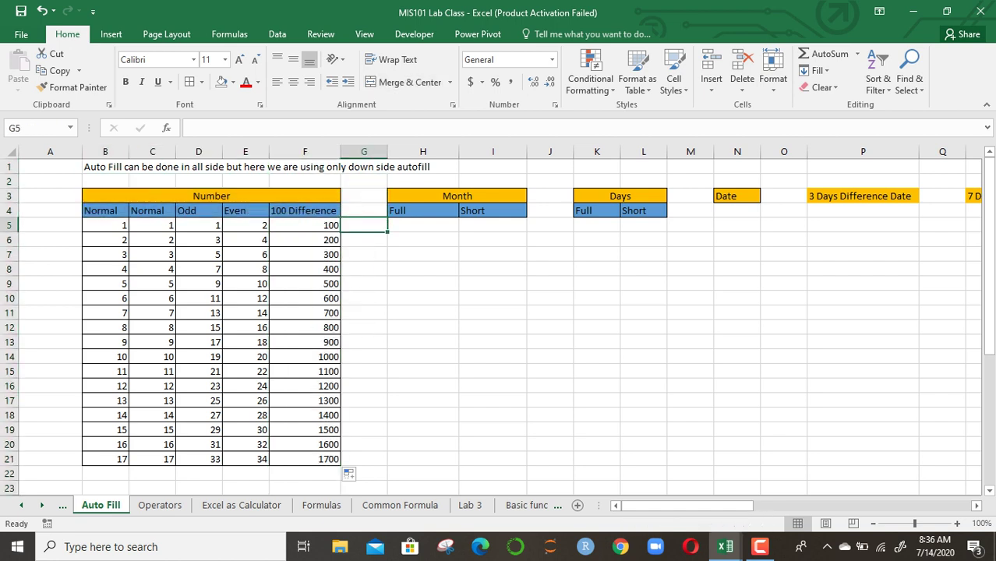
click(305, 151)
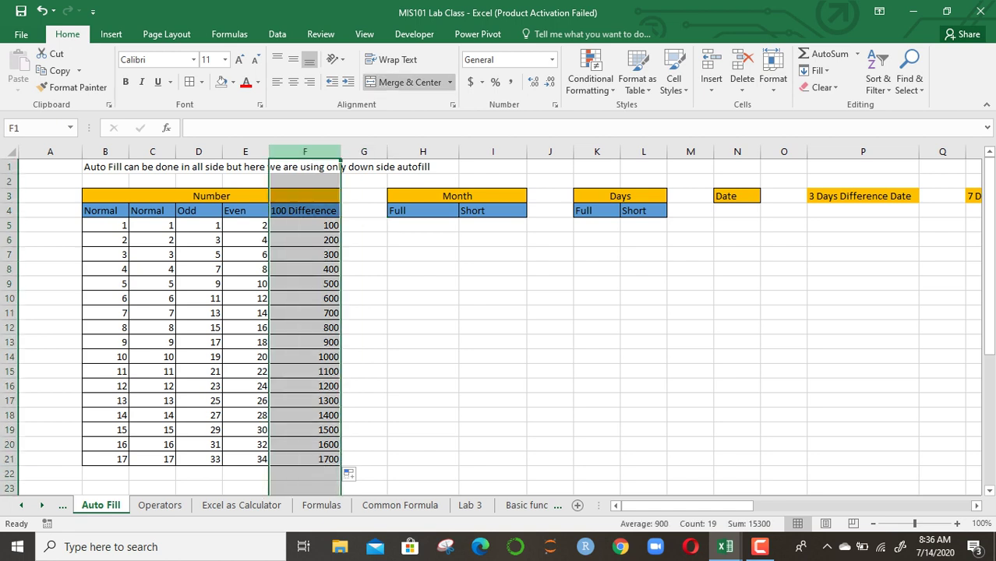
right_click(310, 151)
click(346, 254)
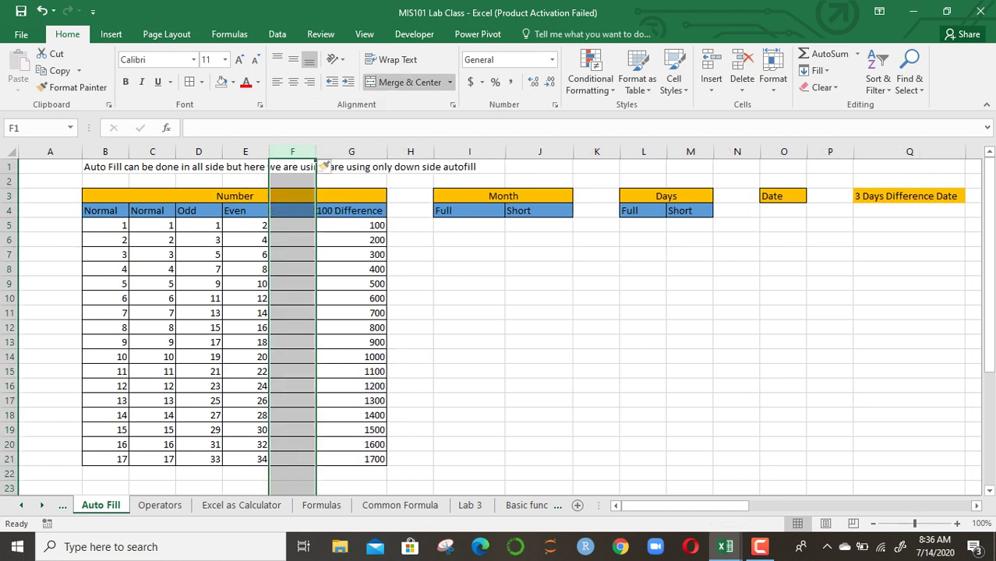
click(292, 211)
text(7)
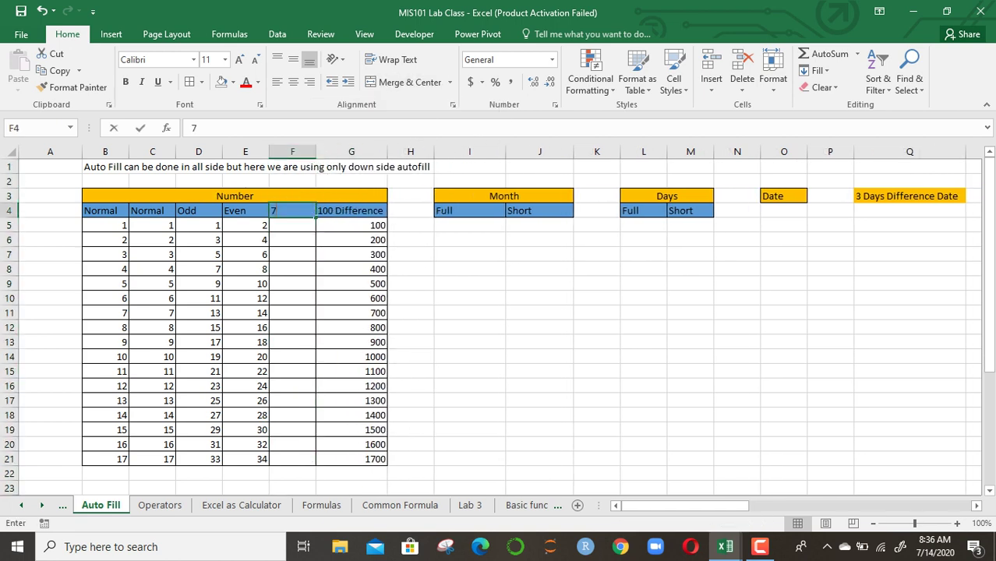
key(Return)
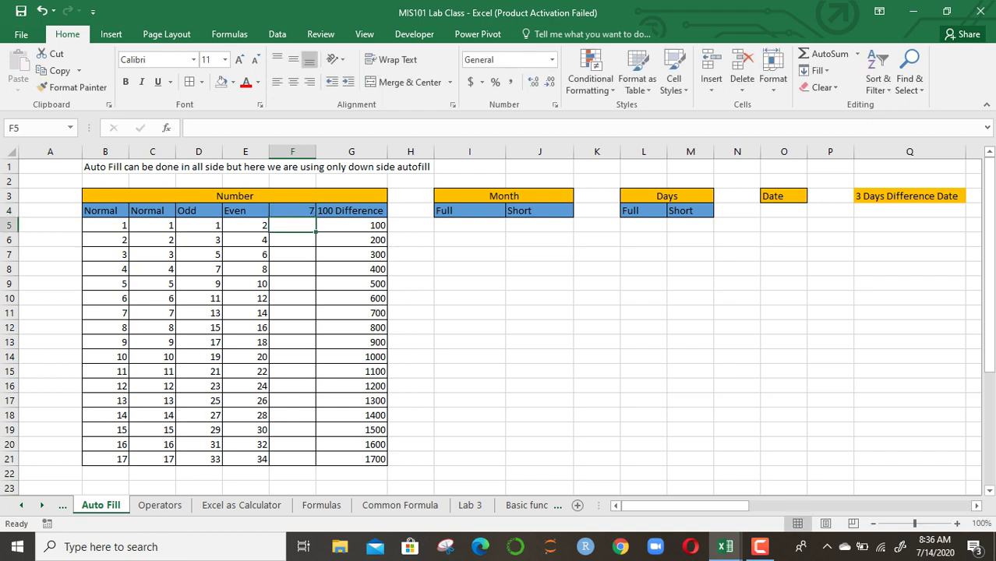
Enter 1 in F5 and 8 in F6, and autofill the pattern of seven down to F21
text(1)
key(Return)
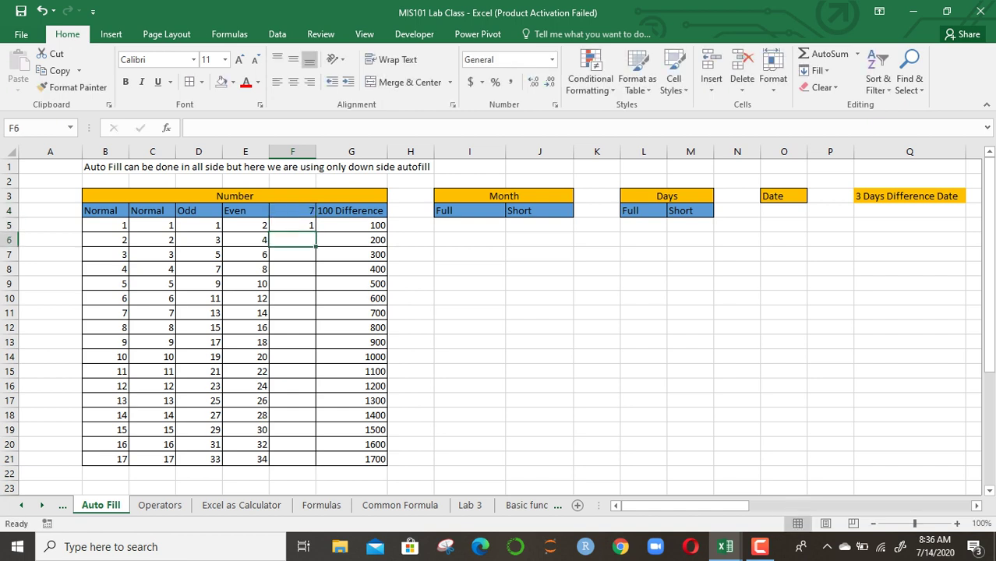
text(8)
key(Return)
drag(292, 225, 316, 466)
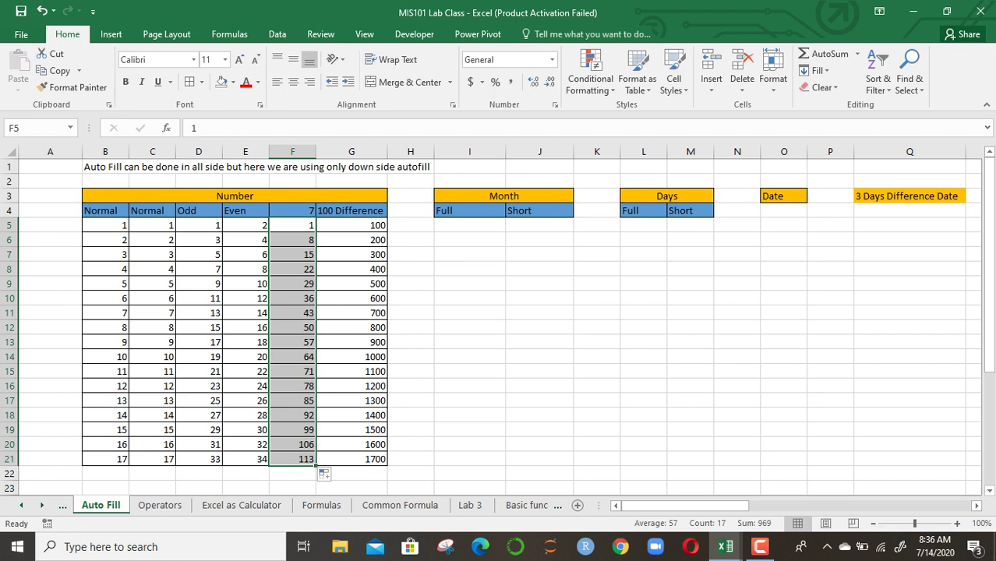
Autofill the 0 in D33 of the increment diagram across to G33 using the Fill Series option
click(469, 312)
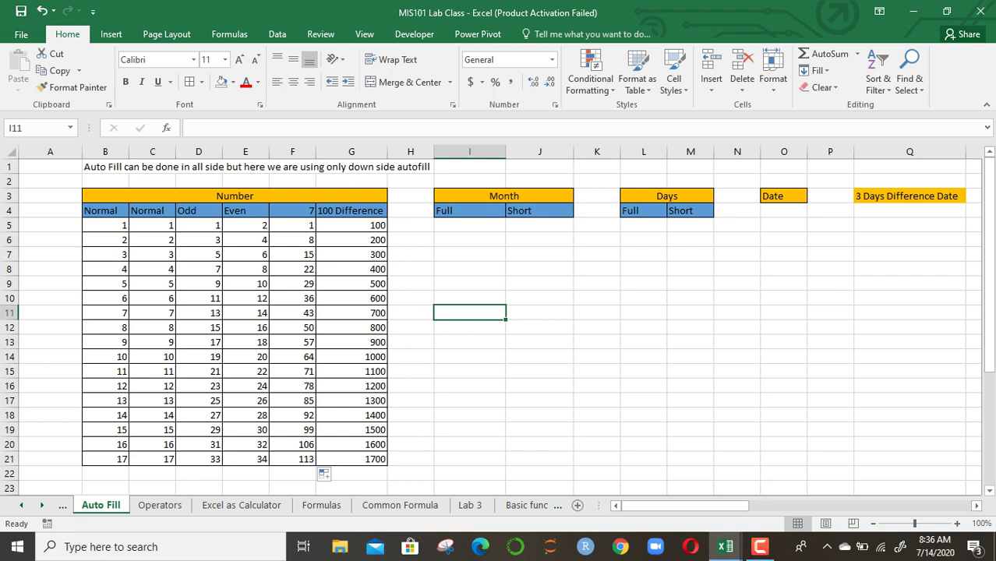
key(Down)
key(Down)
key(Down)
key(Down)
key(Down)
key(Down)
key(Down)
key(Down)
key(Down)
key(Down)
key(Down)
key(Down)
key(Down)
key(Down)
key(Down)
key(Down)
key(Down)
key(Down)
key(Down)
key(Down)
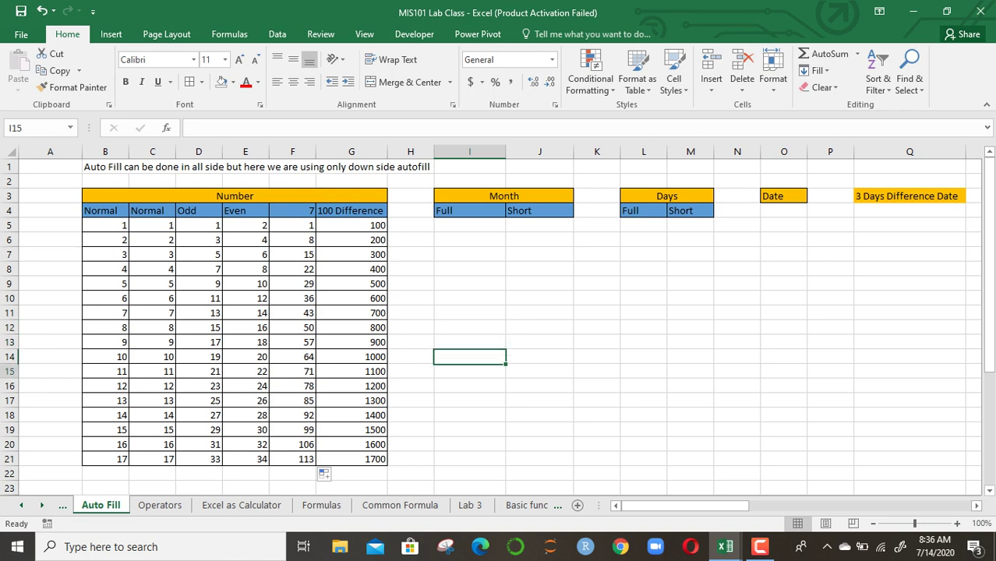
key(Down)
key(Down)
key(Down)
key(Down)
key(Down)
key(Down)
key(Down)
key(Down)
key(Down)
key(Down)
key(Down)
key(Down)
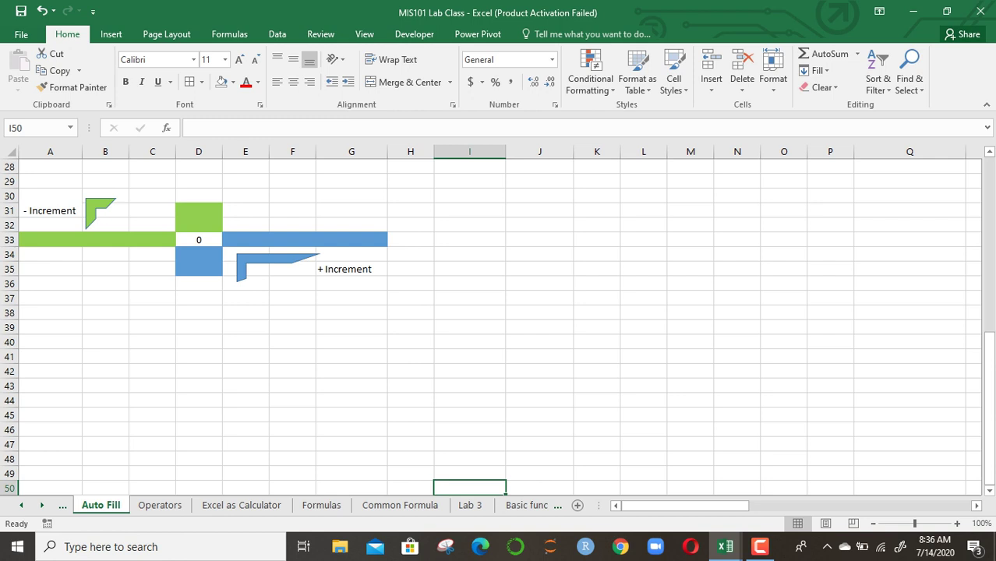
click(198, 240)
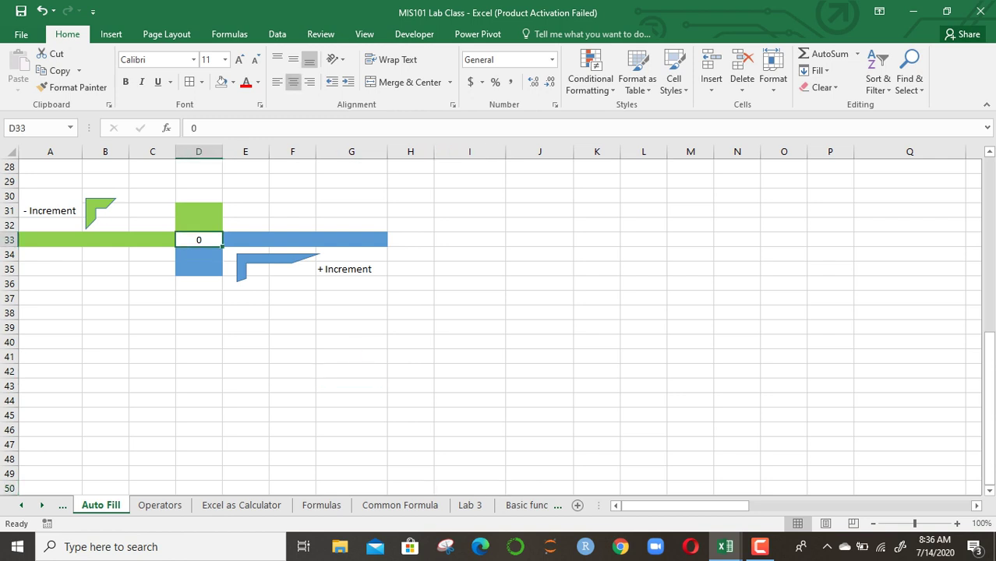
drag(222, 246, 385, 243)
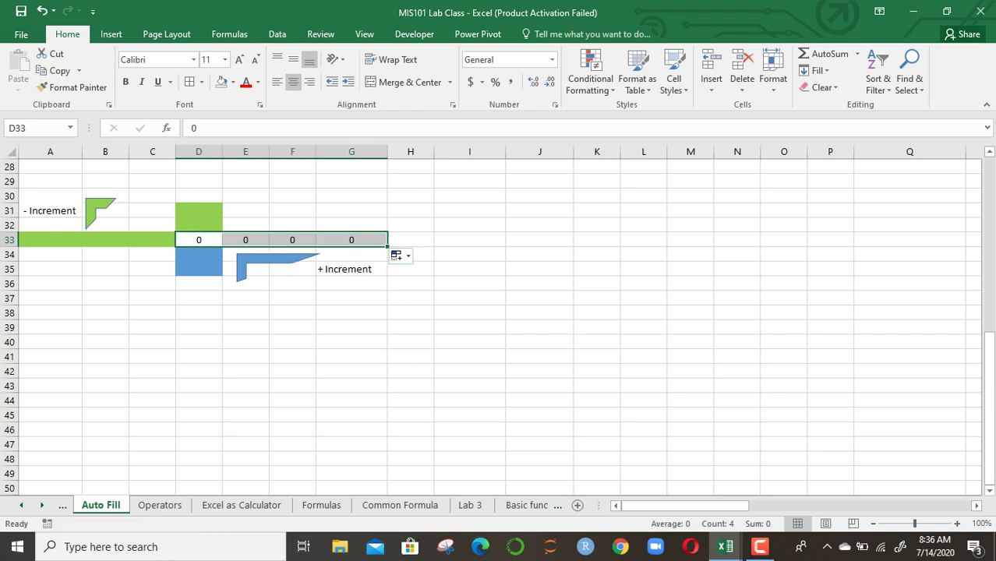
click(396, 253)
click(425, 286)
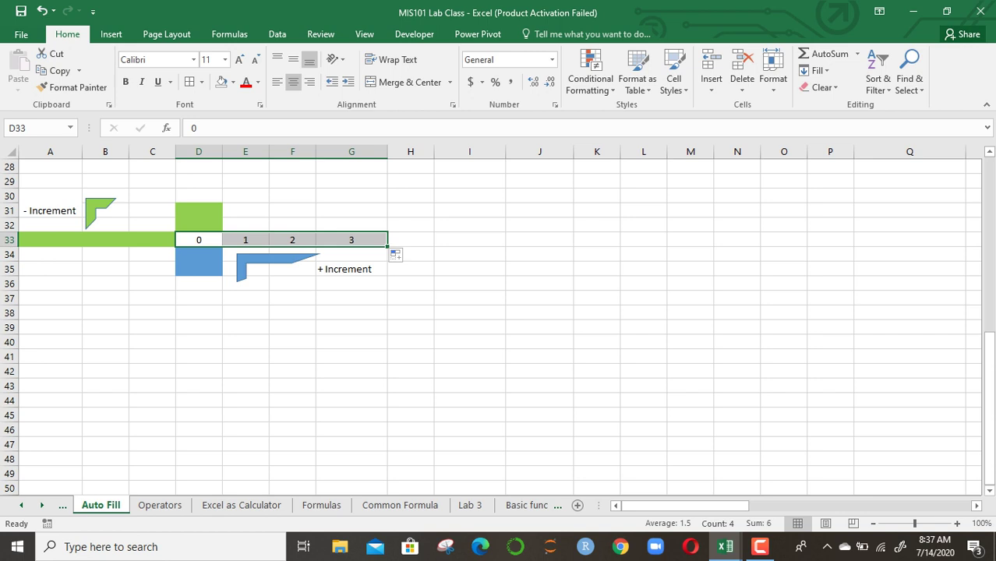
Autofill the 0 in D33 down to D36 using the Fill Series option
key(shift+Left)
key(shift+Left)
key(shift+Left)
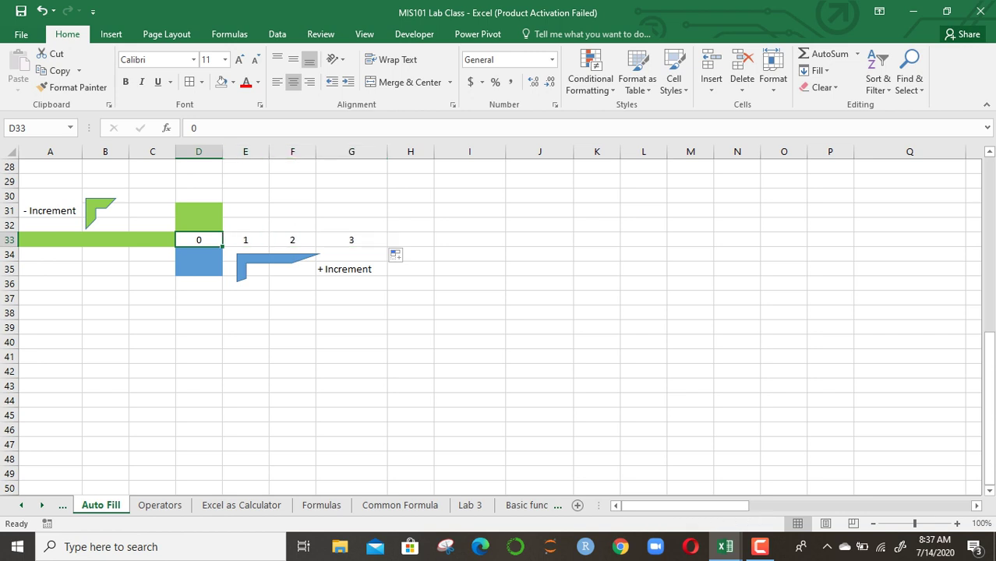
drag(223, 247, 225, 291)
click(232, 300)
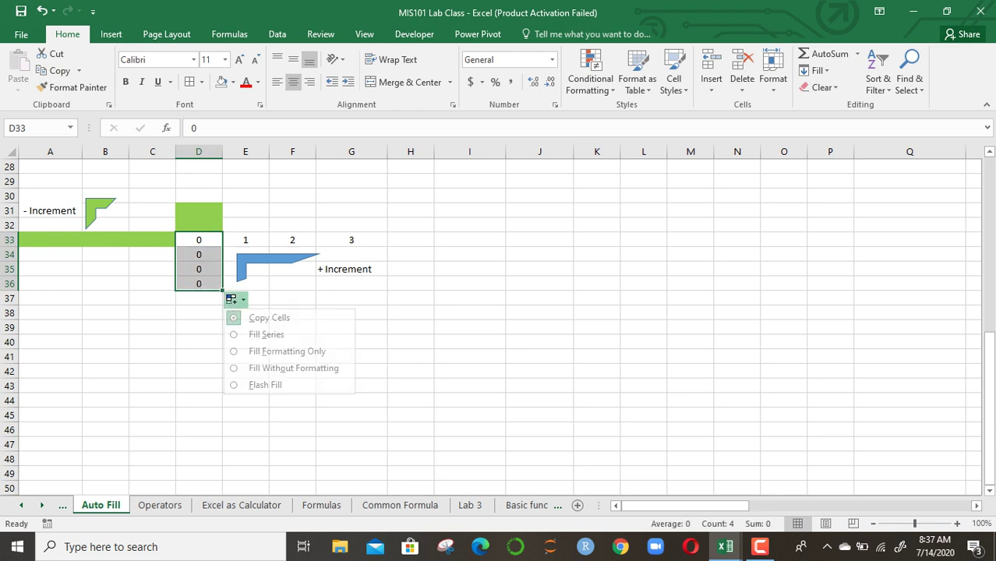
click(266, 334)
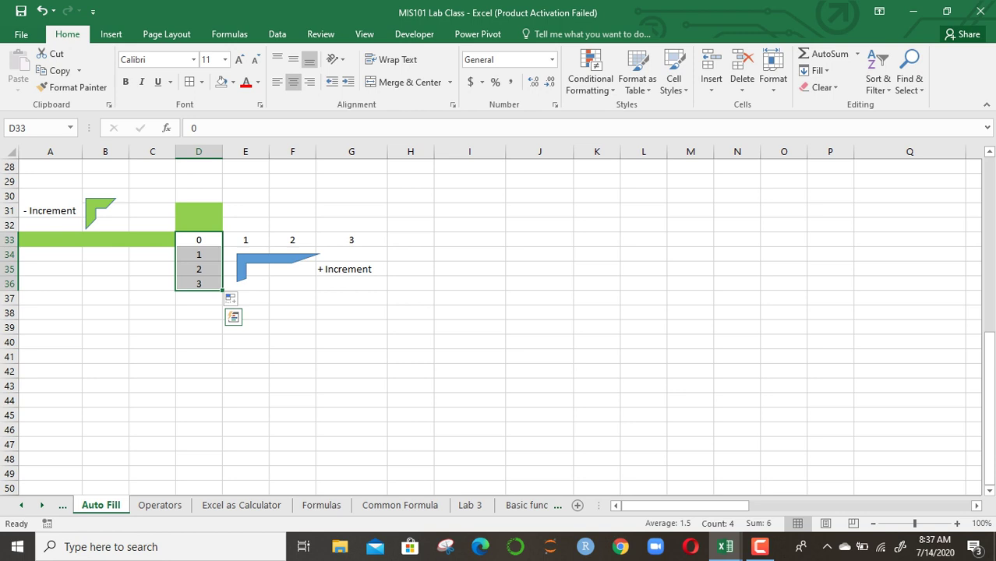
Autofill the 0 in D33 upward to D30 using the Fill Series option
click(199, 240)
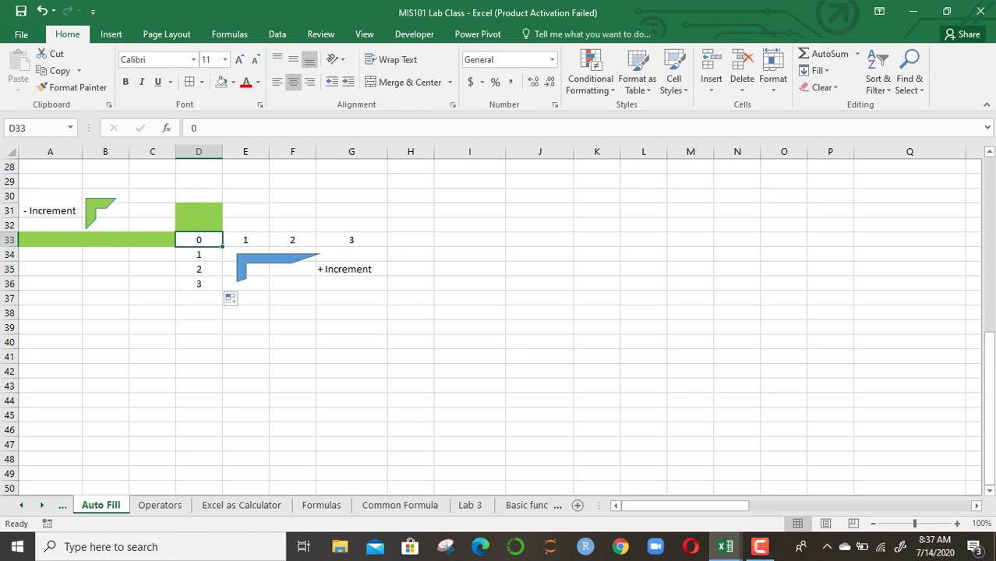
drag(223, 247, 223, 195)
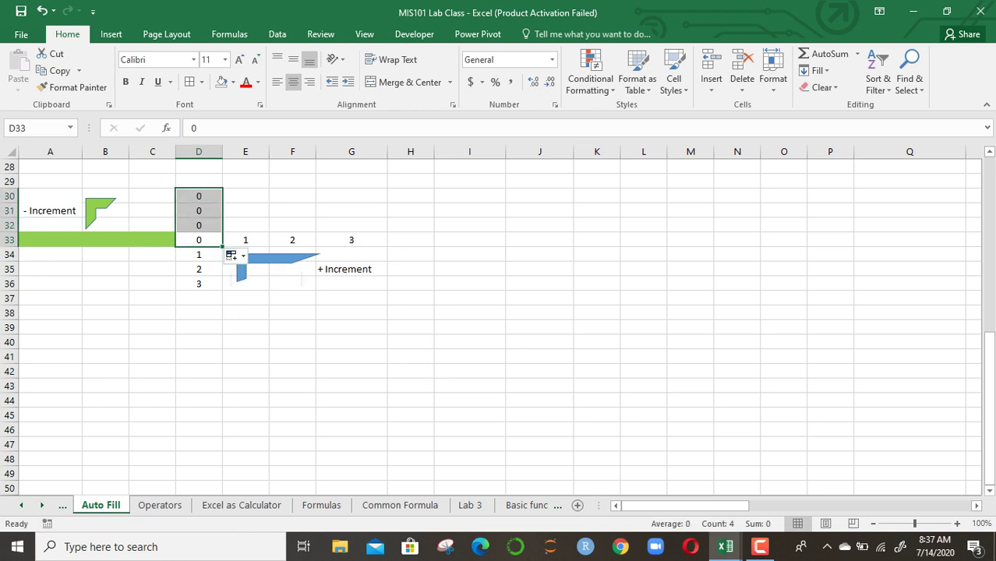
click(234, 255)
click(258, 289)
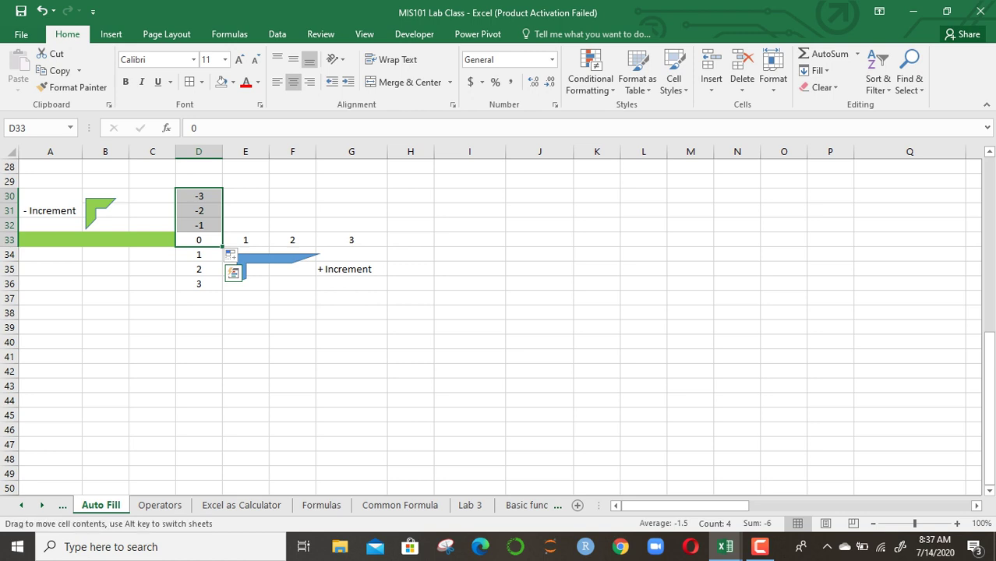
Autofill the 0 in D33 backward along the row to A33 using the Fill Series option
click(198, 240)
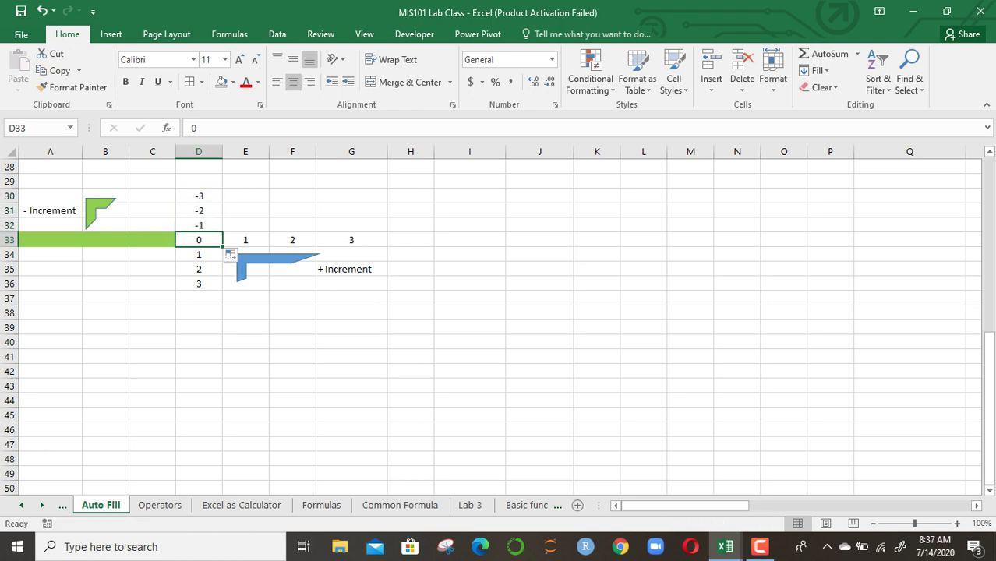
drag(223, 247, 24, 241)
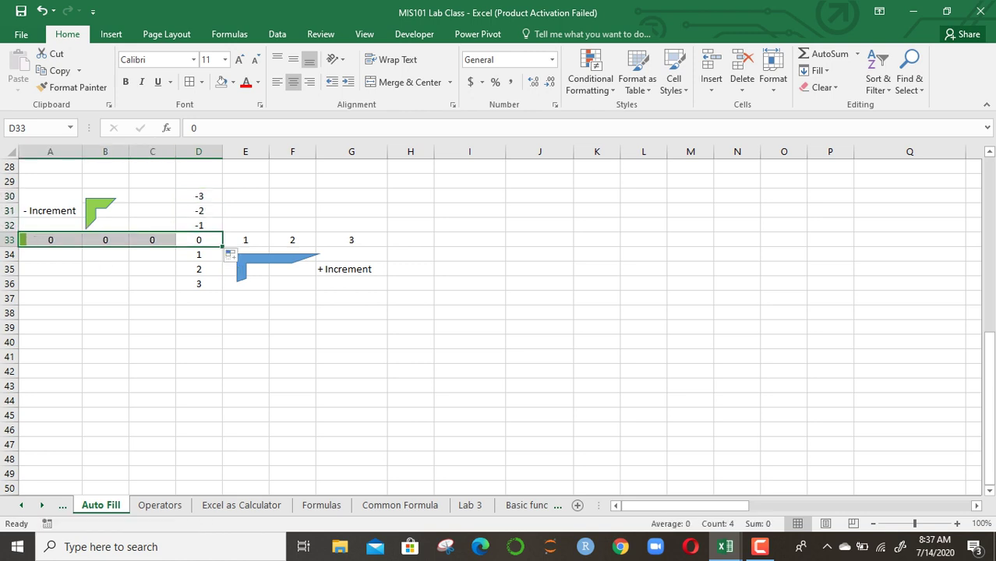
click(232, 255)
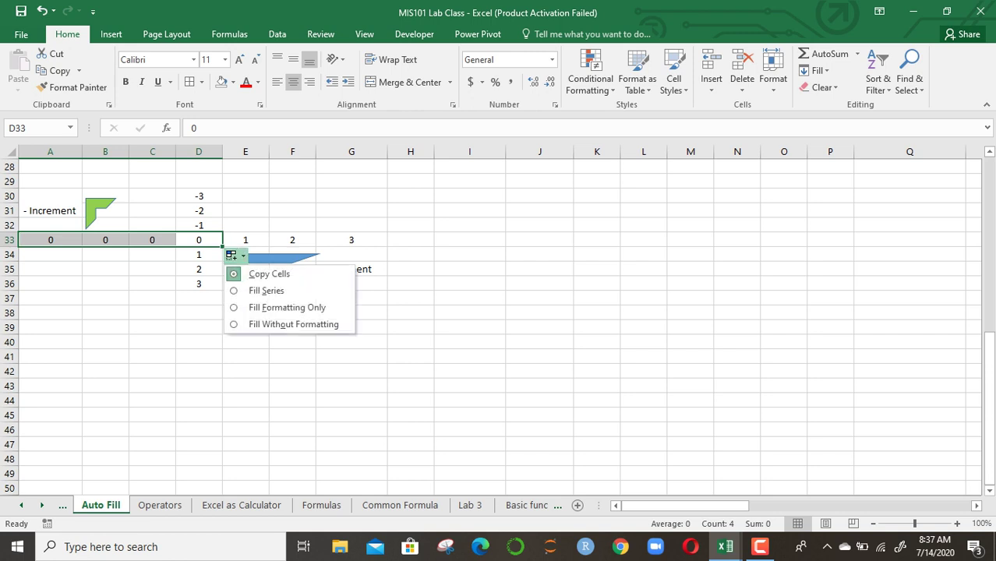
click(266, 290)
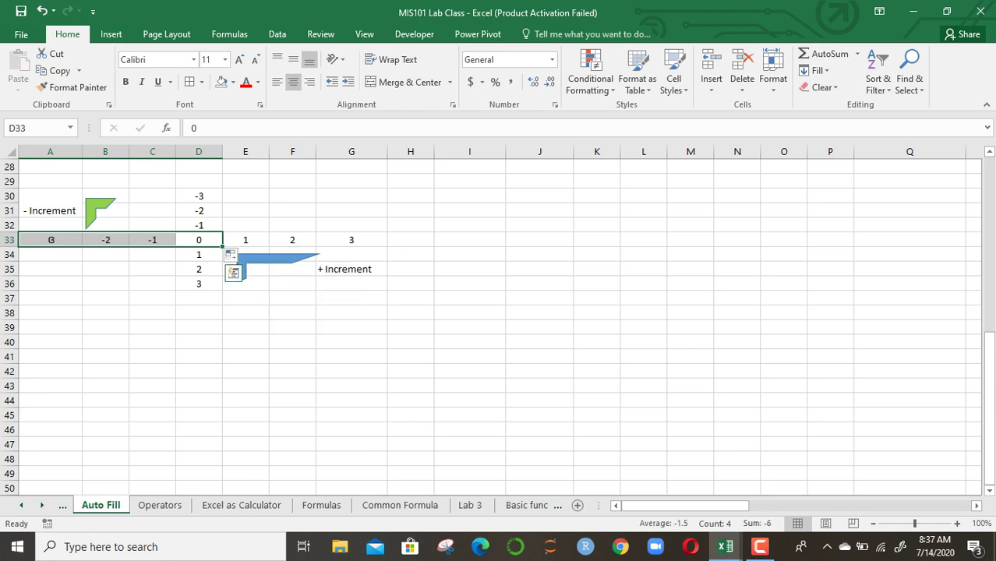
click(351, 356)
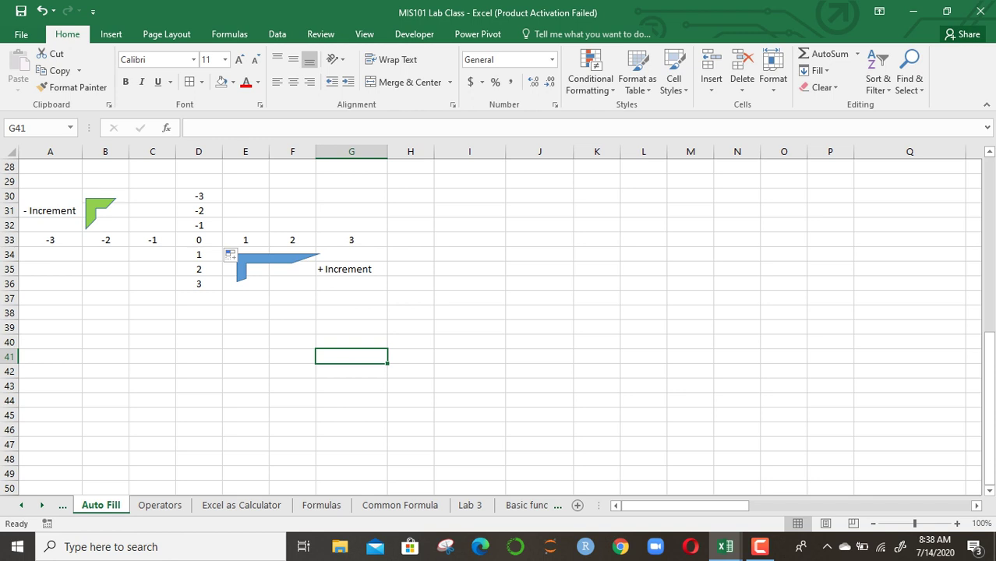
Enter January in I5 under the Full heading of the Month table
click(50, 204)
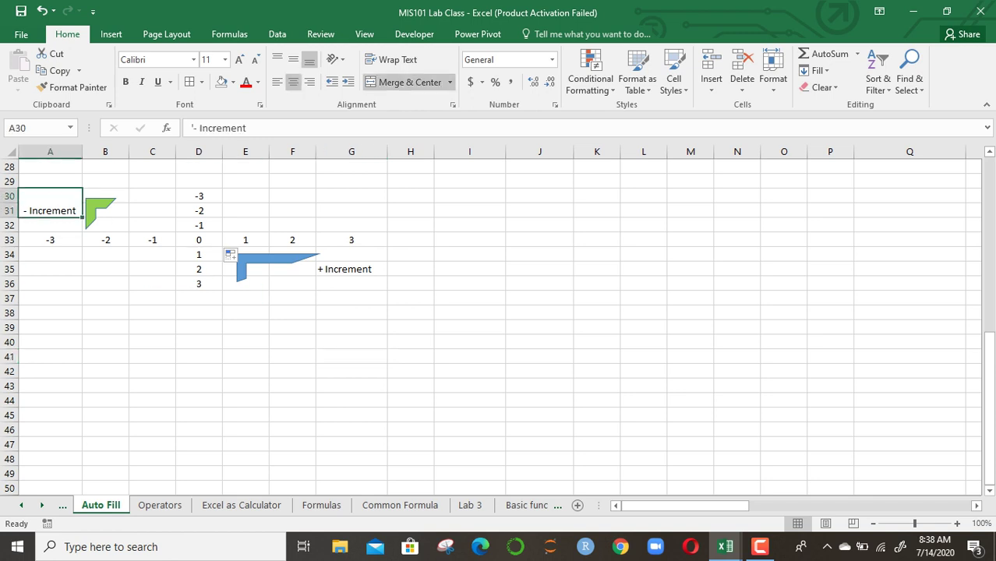
click(469, 254)
key(Up)
key(Right)
key(Right)
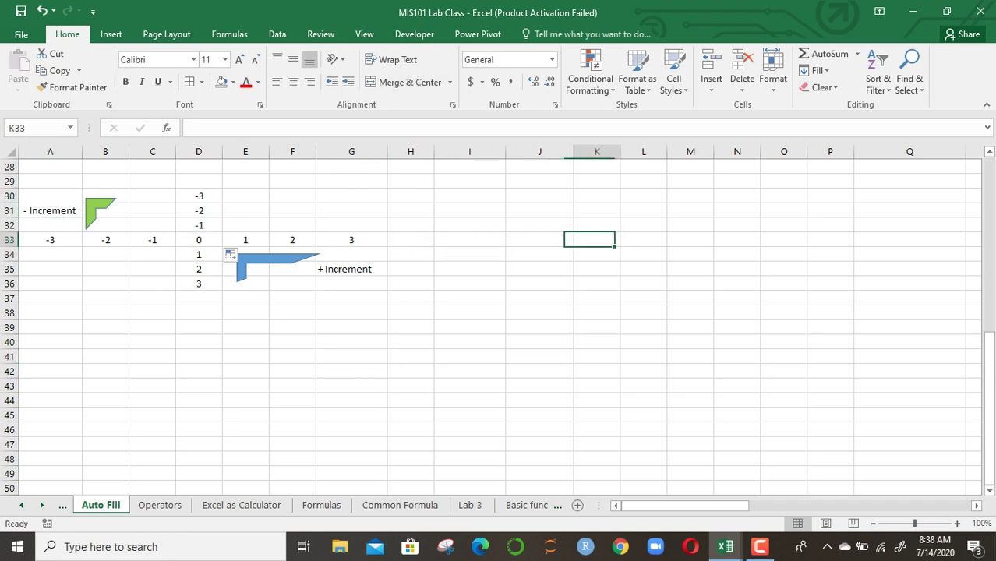
key(Right)
key(Right)
key(Right)
key(Up)
key(Up)
key(Up)
key(Up)
key(Up)
key(Up)
key(Up)
key(Up)
key(Up)
key(Up)
key(Up)
key(Up)
key(Up)
key(Up)
key(Up)
key(Up)
key(Up)
key(Up)
key(Up)
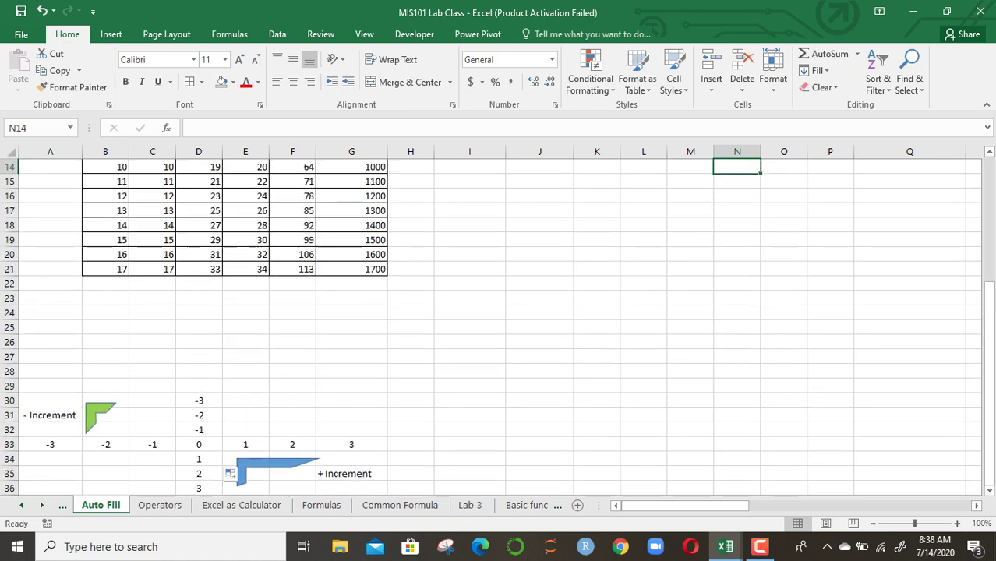
key(Up)
key(Up)
key(Up)
key(Up)
key(Up)
key(Up)
key(Up)
key(Up)
key(Up)
key(Up)
key(Up)
key(Up)
key(Up)
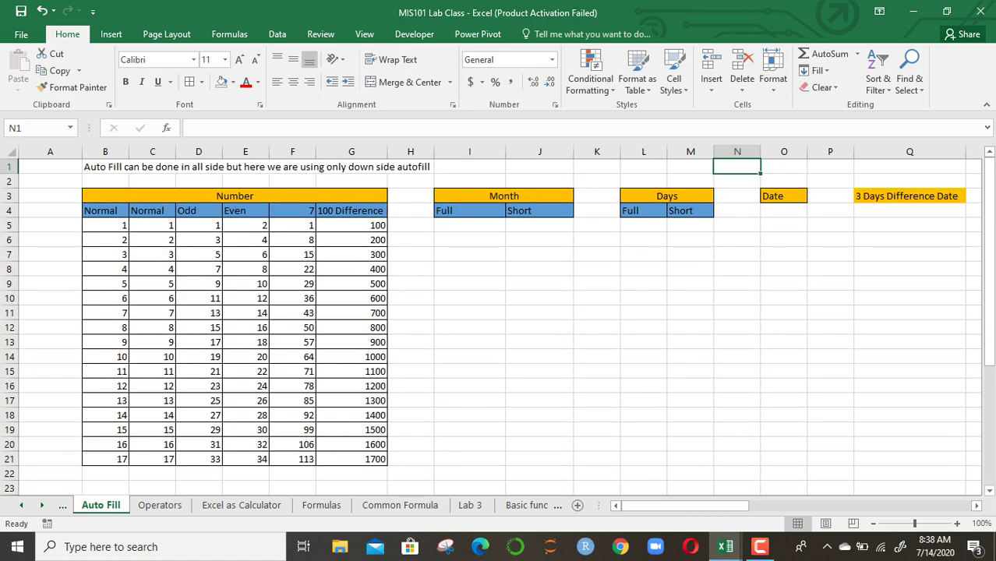
click(540, 239)
click(469, 210)
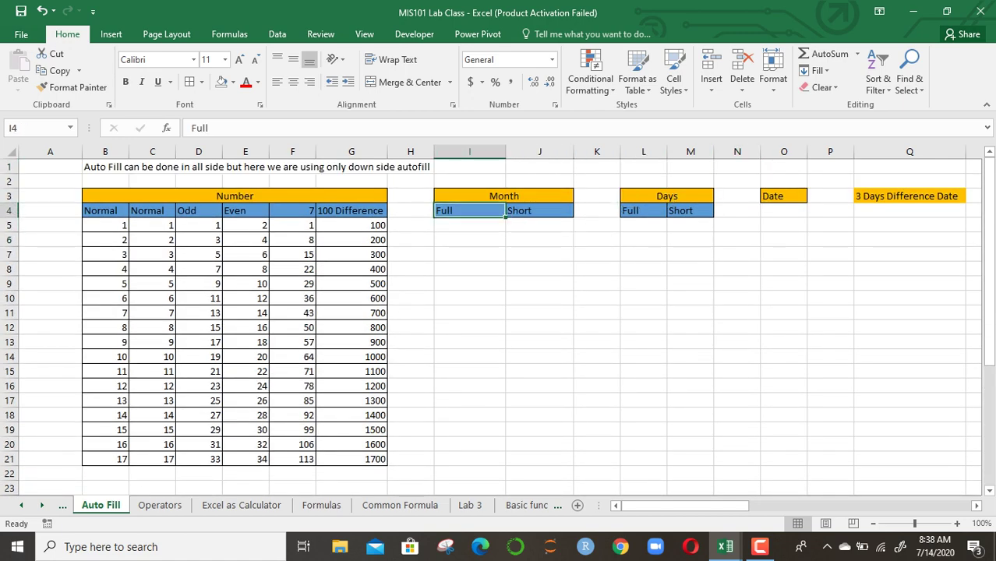
key(Down)
key(Down)
click(469, 226)
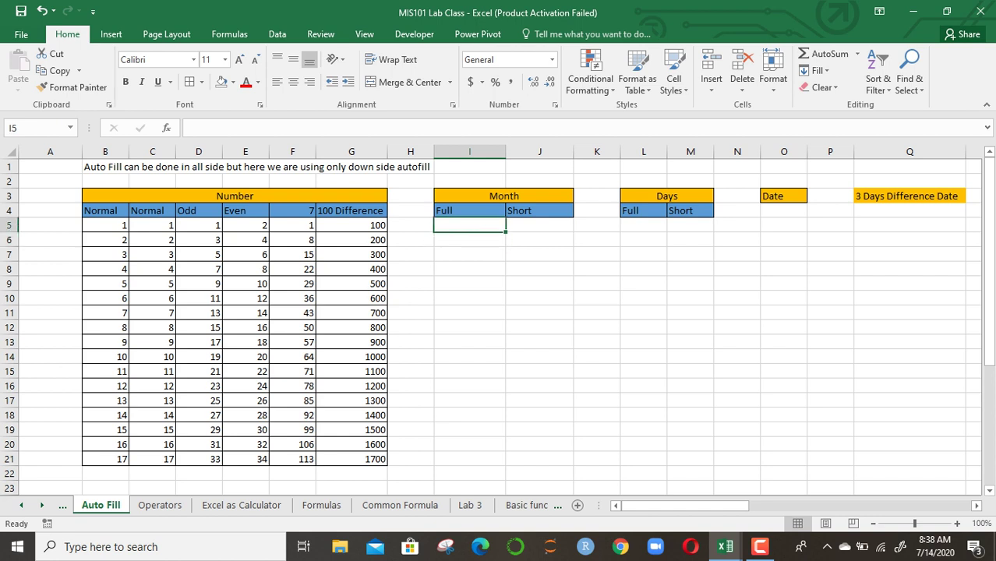
text(Jan)
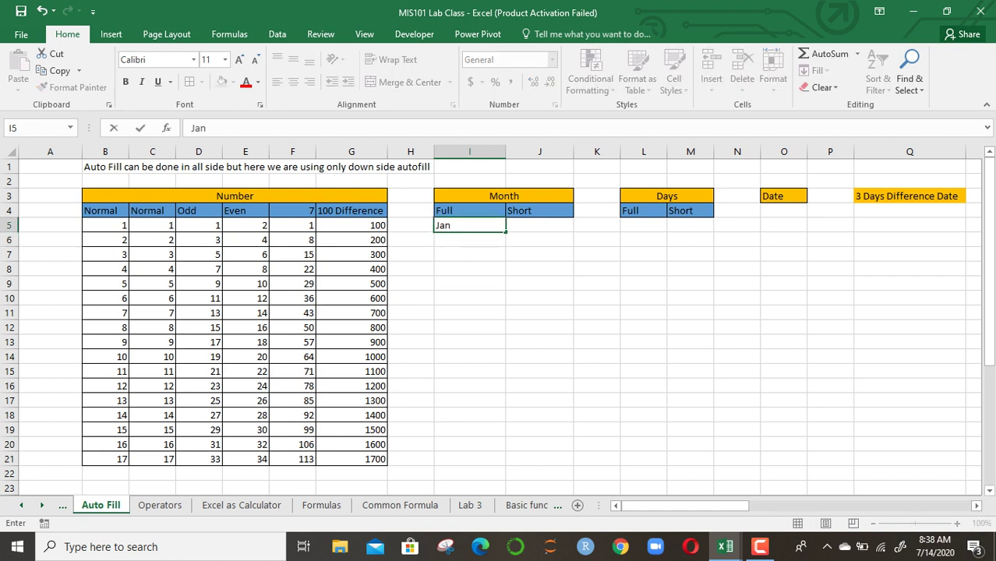
text(uary)
key(Return)
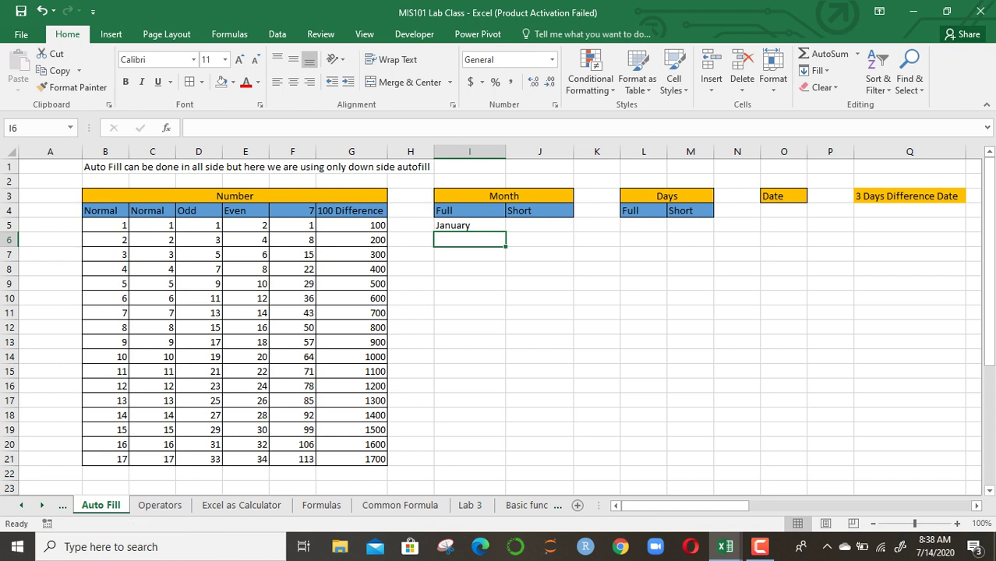
Autofill the month names from I5 down to I17, and clear the repeated January in I17
click(470, 225)
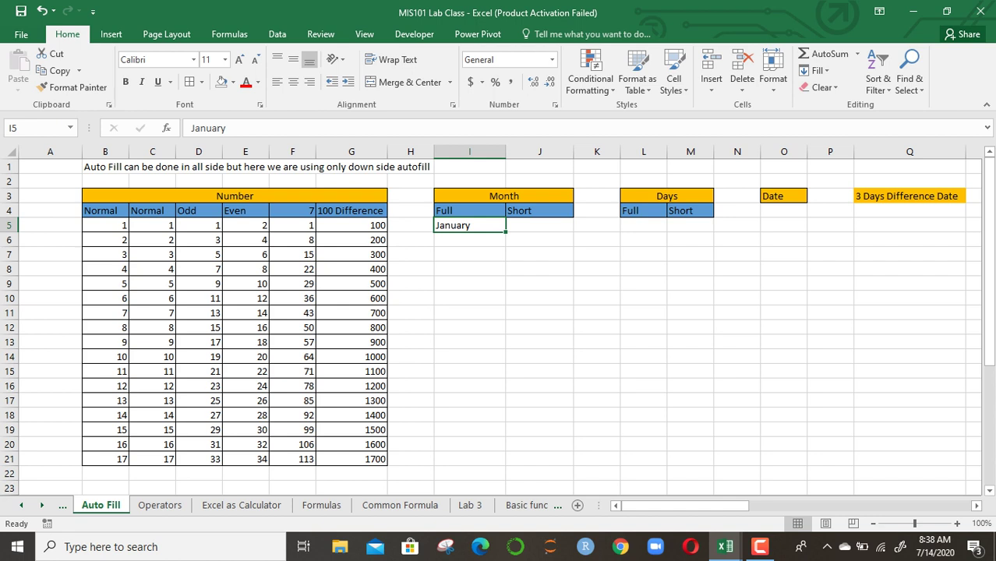
drag(506, 233, 506, 407)
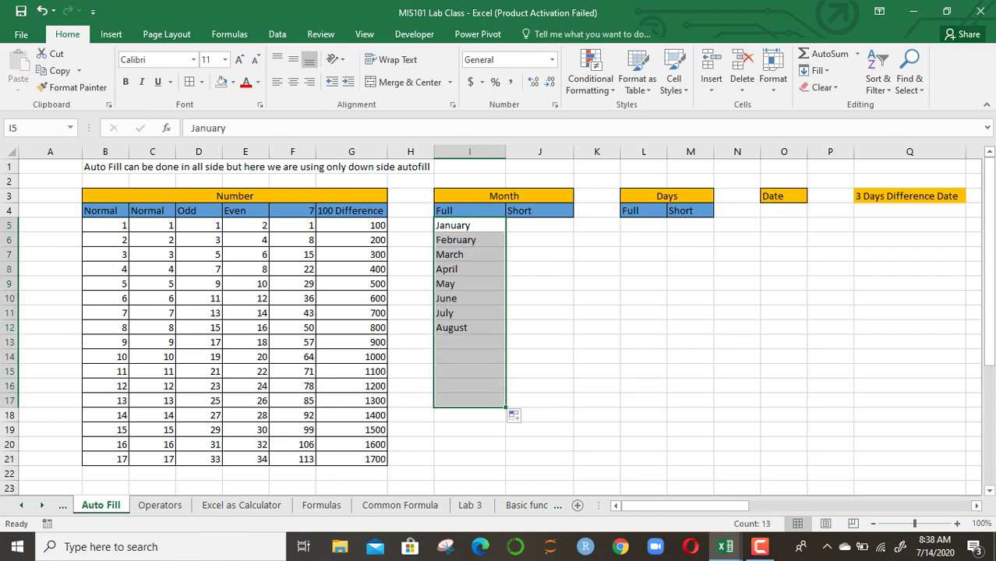
click(470, 401)
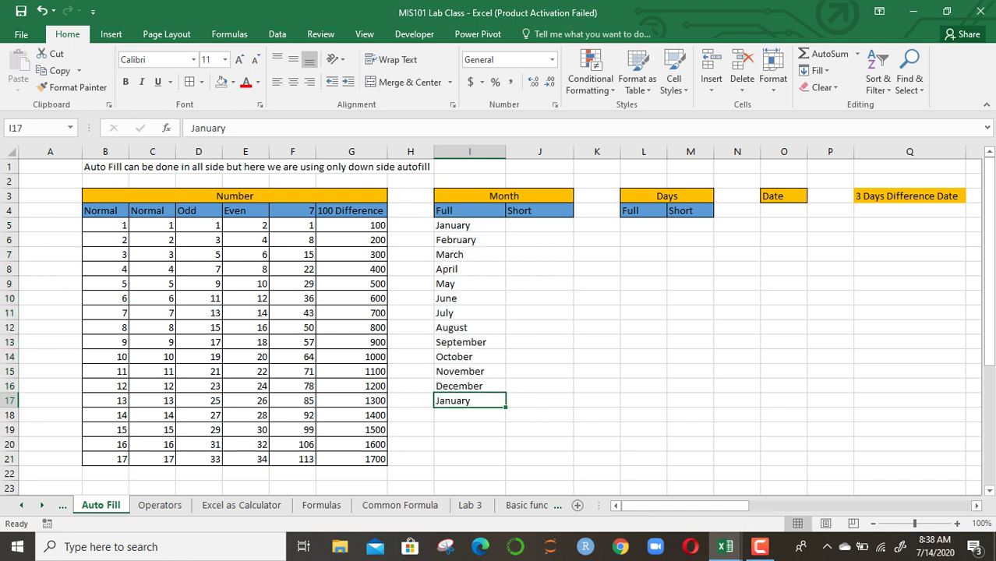
key(BackSpace)
click(540, 488)
click(470, 459)
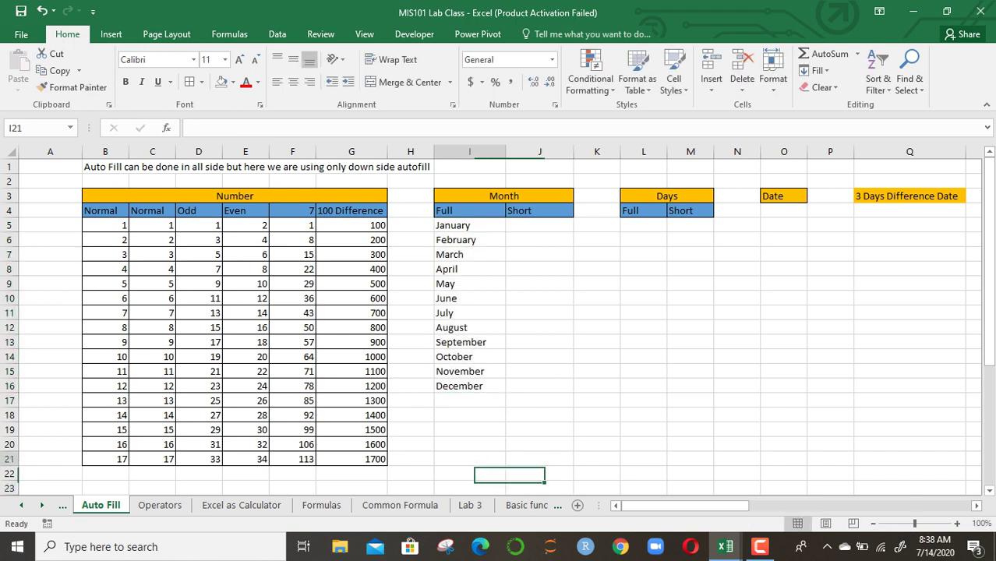
Enter March in I19 and autofill the month names down to I23
click(470, 431)
text(March)
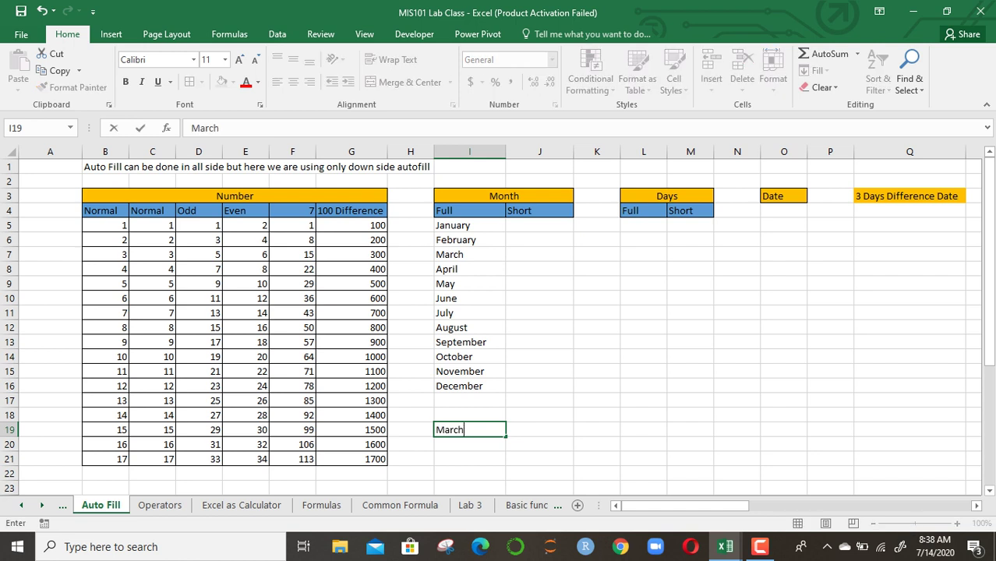
key(Return)
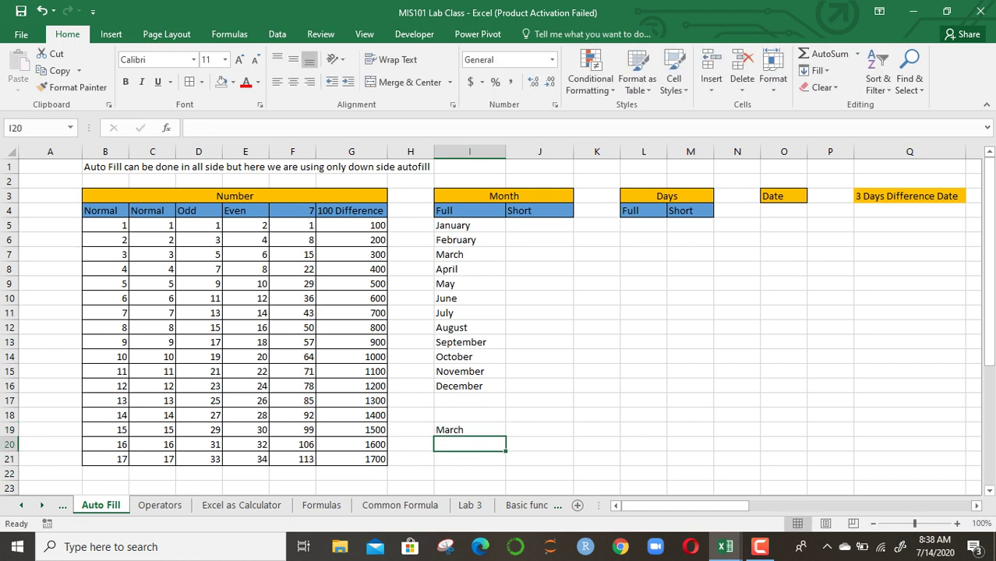
click(470, 430)
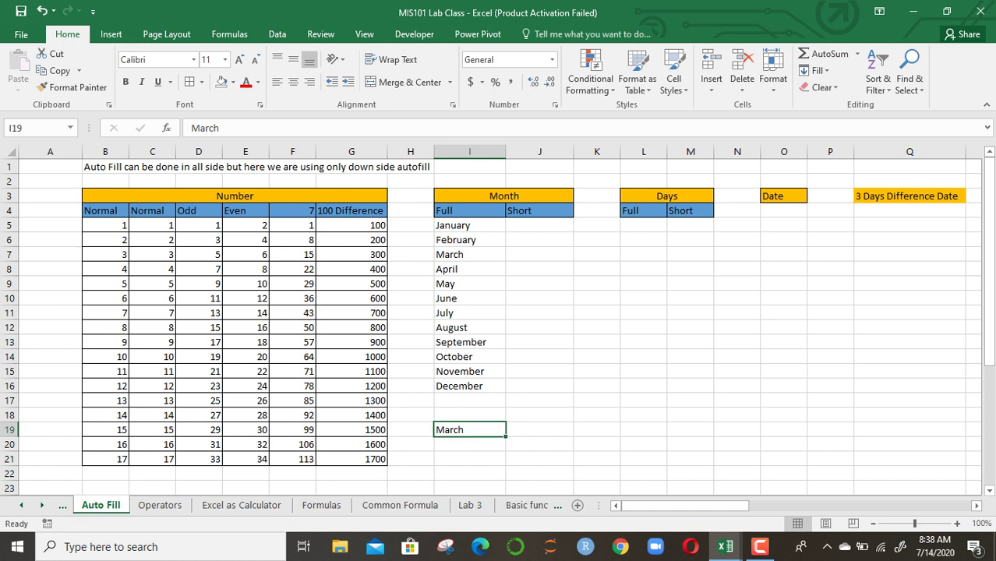
drag(506, 436, 506, 491)
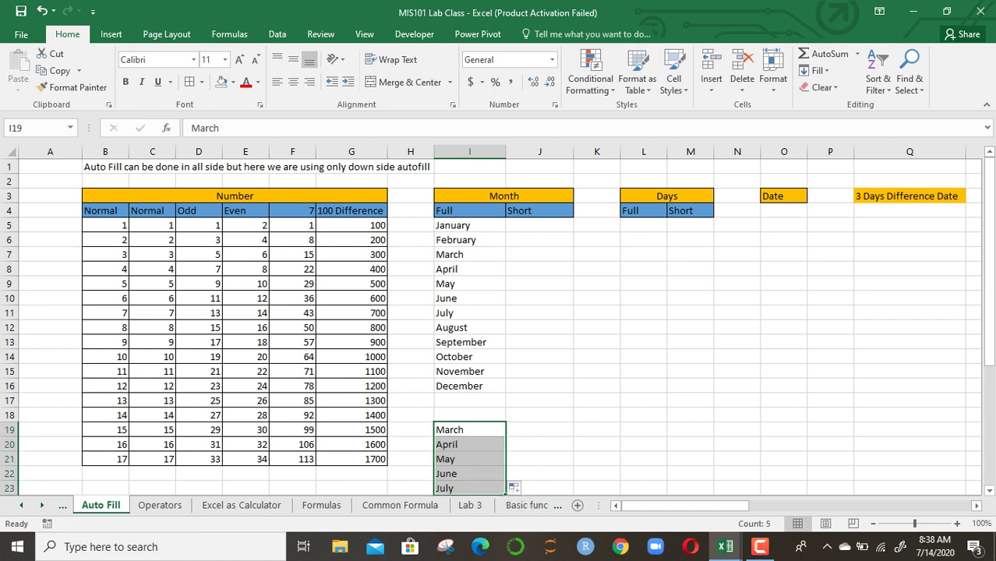
click(469, 459)
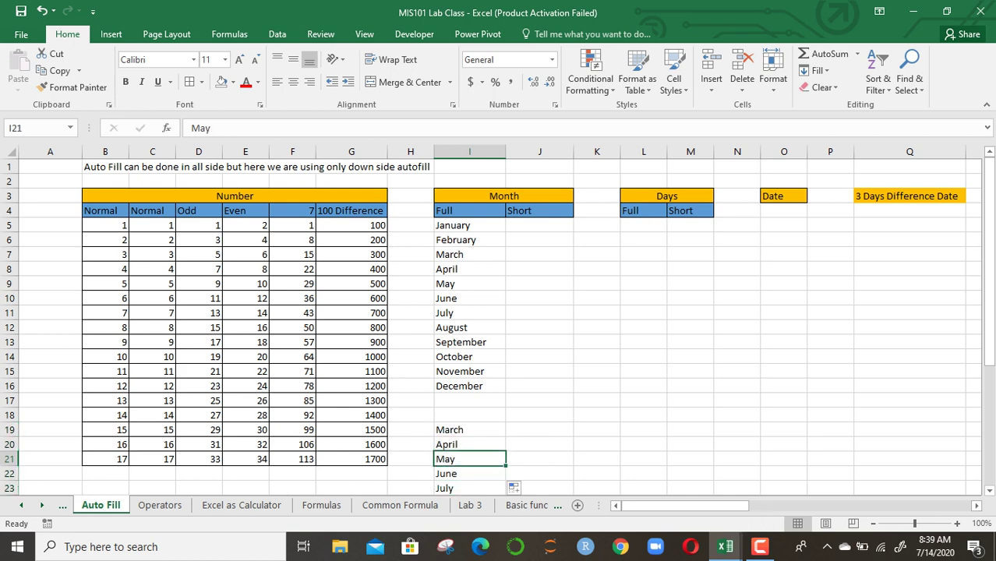
key(Down)
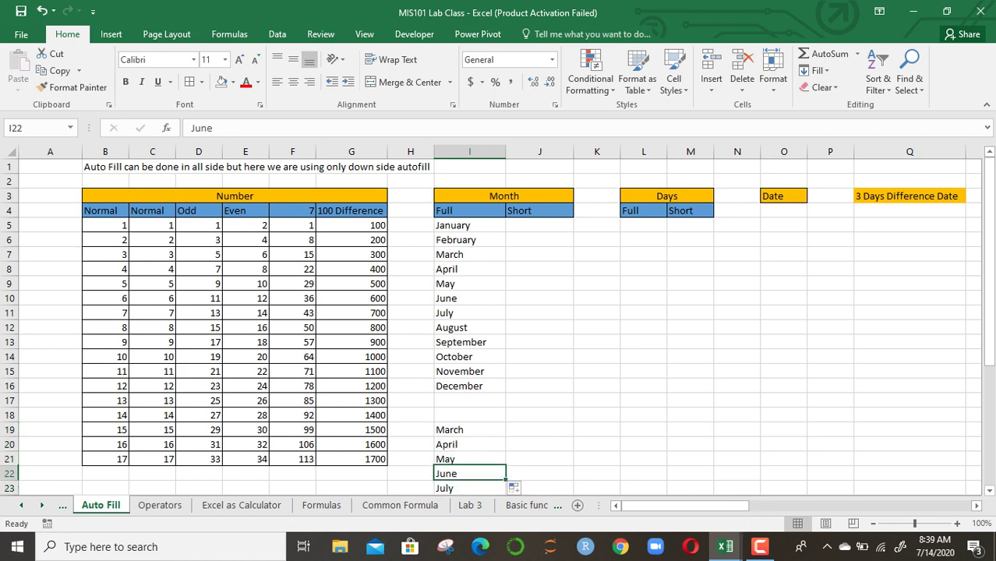
Autofill the March in I19 backward by one cell, up to I18
key(Down)
key(Down)
key(Down)
key(Down)
key(Down)
key(Down)
key(Down)
key(Down)
key(Down)
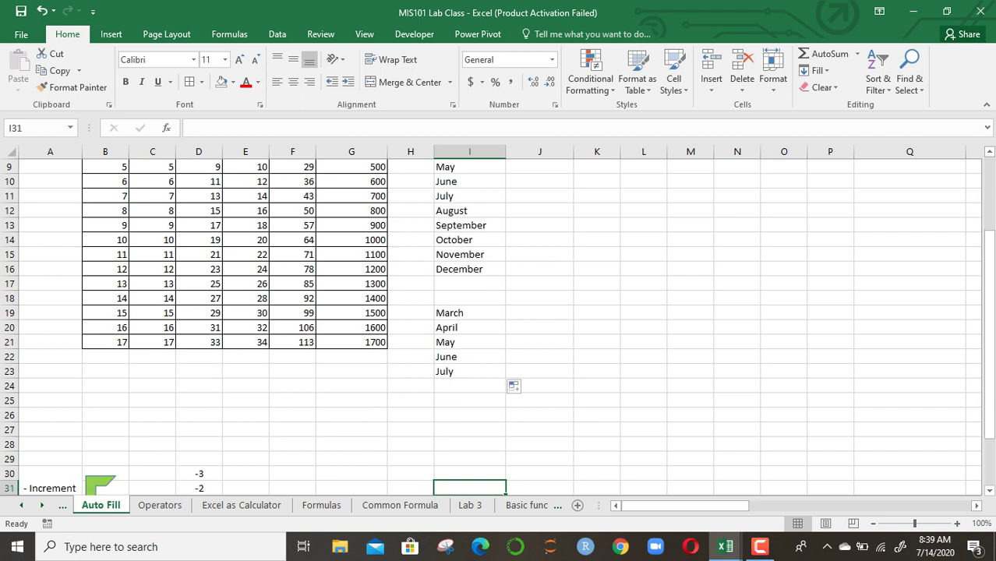
key(Up)
key(Up)
key(Up)
key(Up)
key(Up)
key(Up)
key(Up)
key(Up)
key(Up)
key(Up)
key(Up)
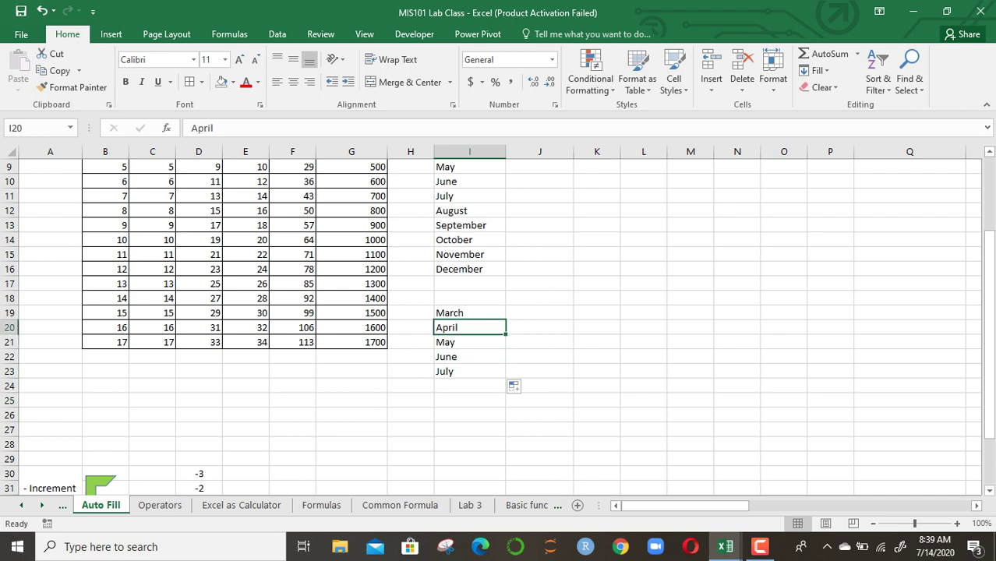
key(Up)
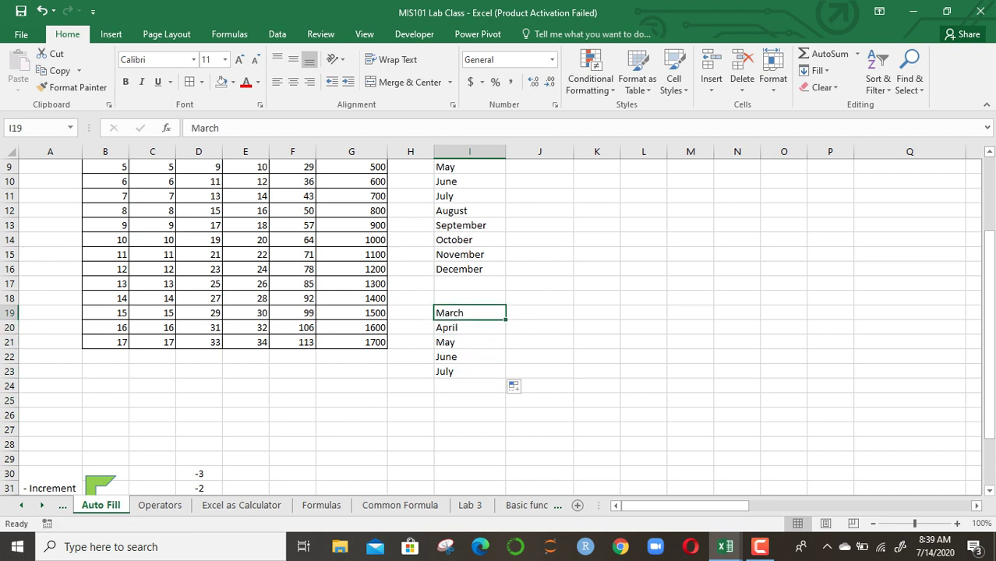
drag(506, 319, 506, 301)
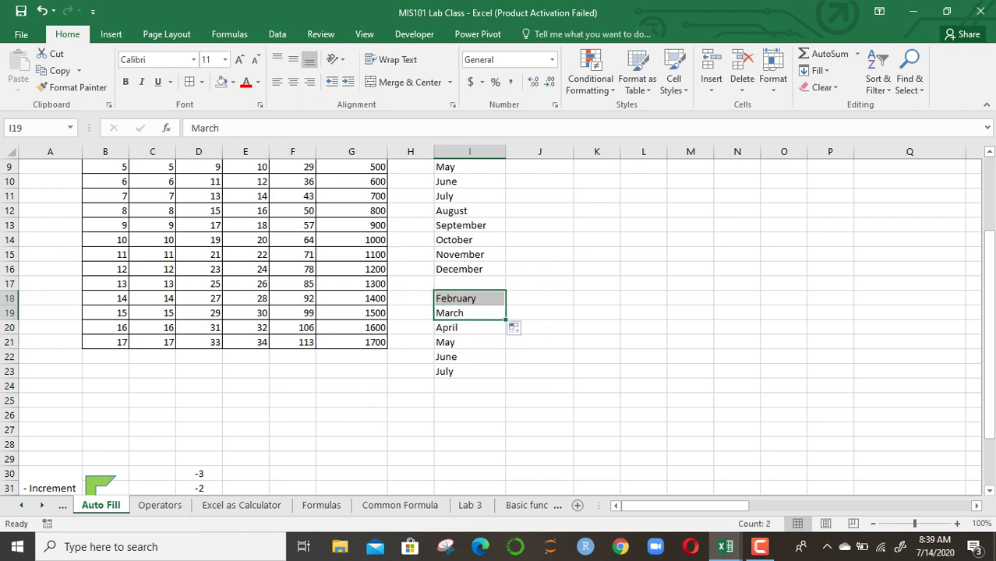
Enter Jan in J5 under the Short heading of the Month table
key(Up)
key(Up)
key(Up)
key(Up)
key(Up)
key(Up)
key(Up)
key(Up)
key(Up)
key(Up)
key(Up)
key(Up)
key(Up)
key(Up)
key(Up)
key(Up)
key(Up)
key(Up)
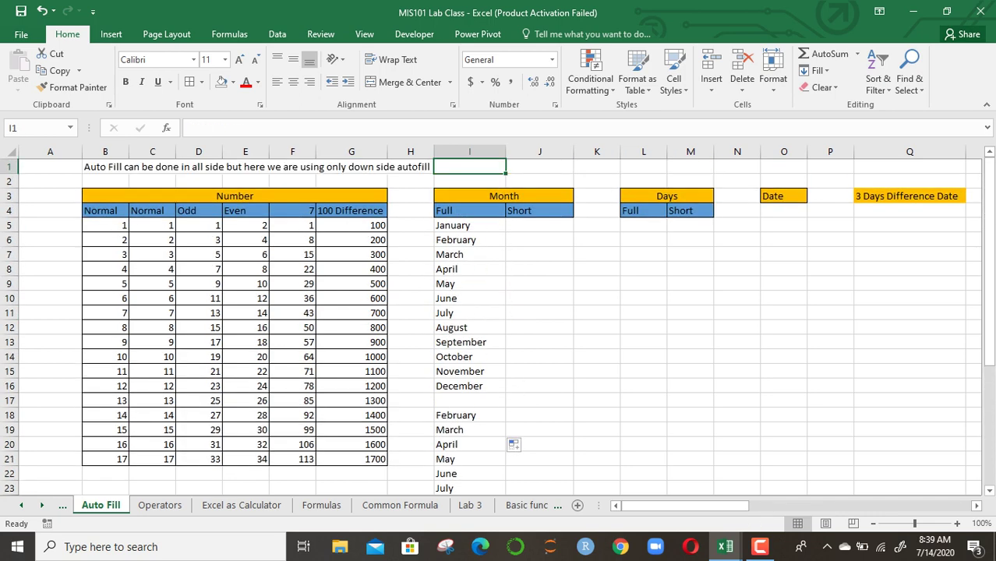
key(Down)
key(Down)
click(540, 225)
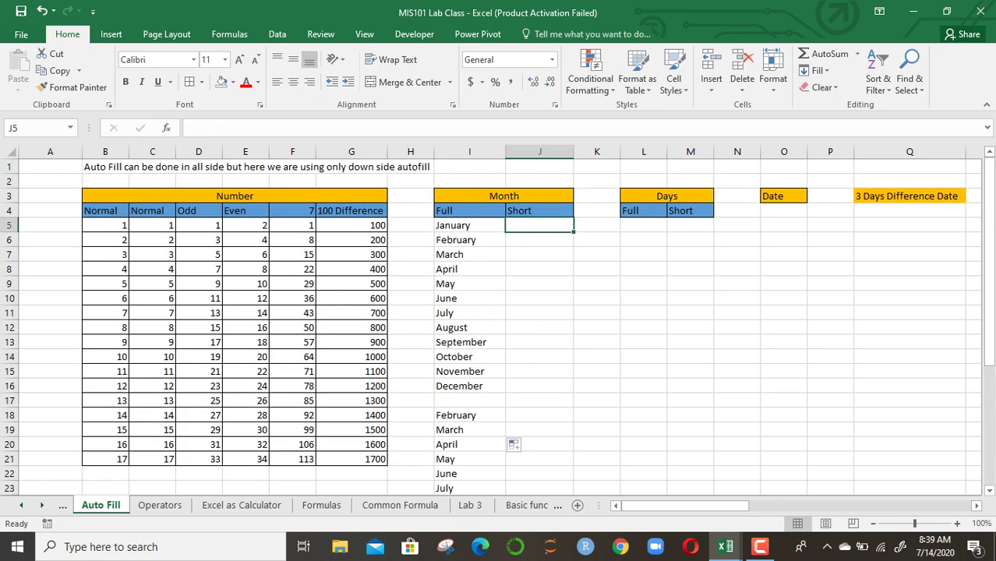
text(Ja)
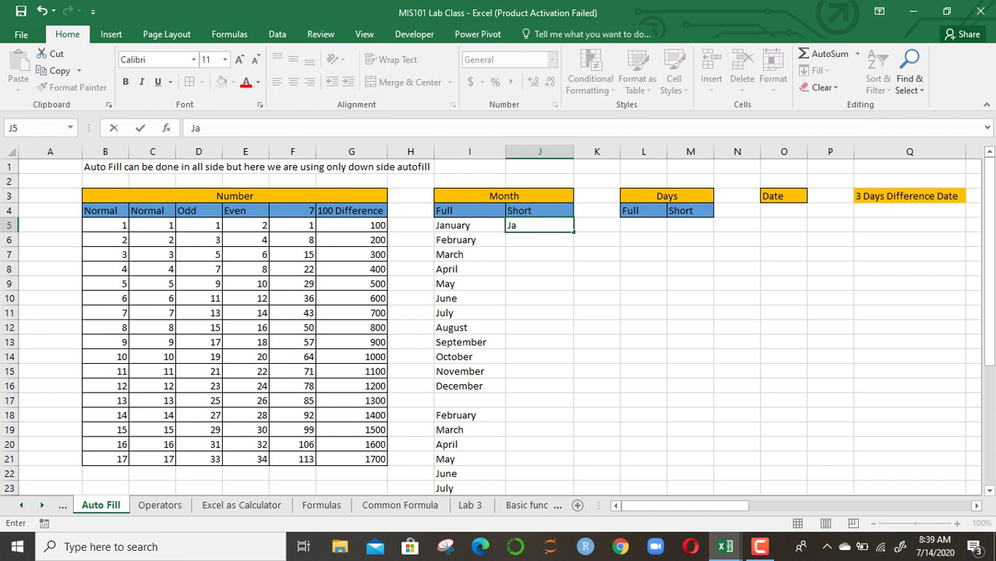
text(n)
key(Return)
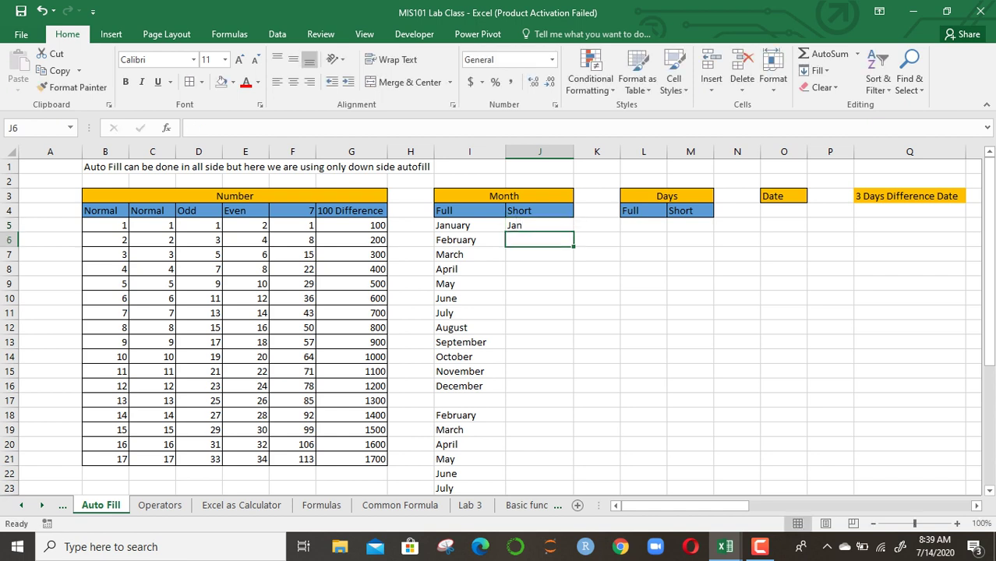
Autofill the short month names from J5 down to J16
key(Up)
key(shift+Down)
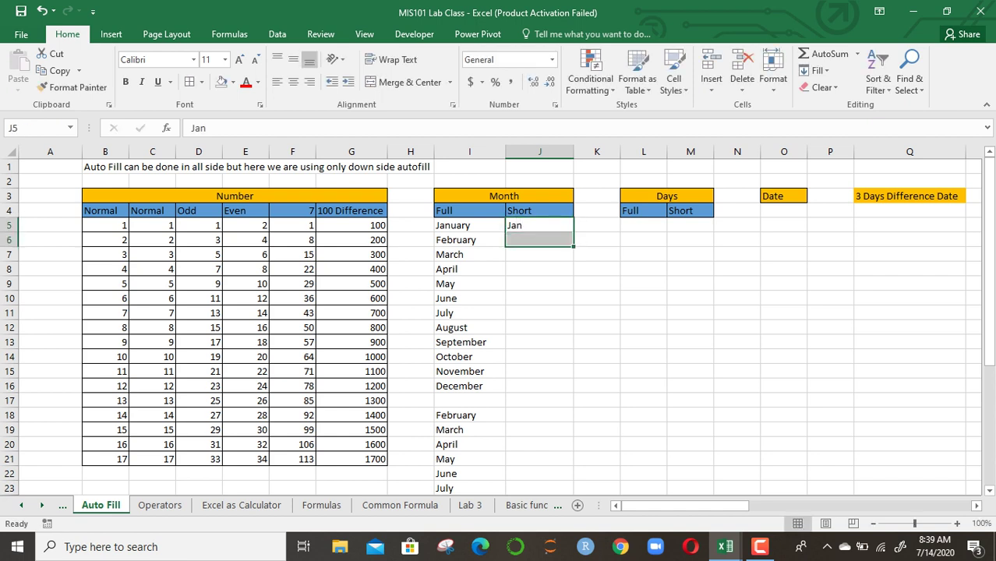
key(shift+Up)
drag(574, 232, 575, 394)
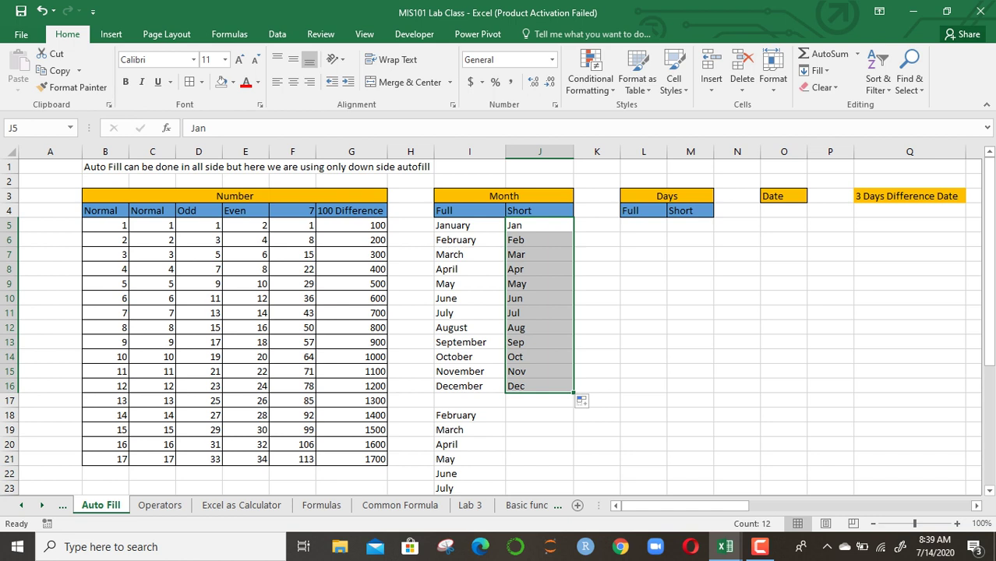
Enter Sunday in L5 under the Full heading of the Days table
click(644, 225)
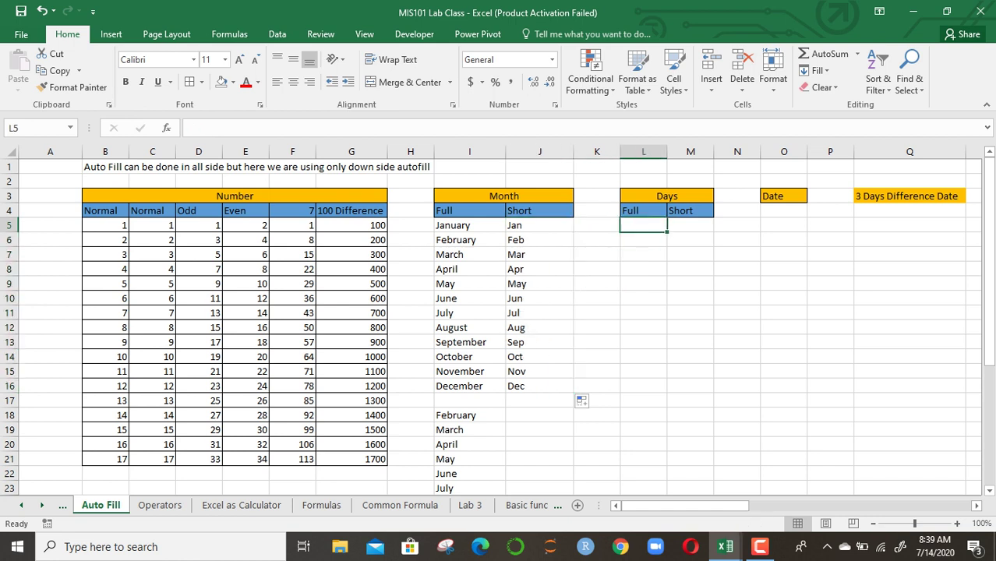
text(Sun)
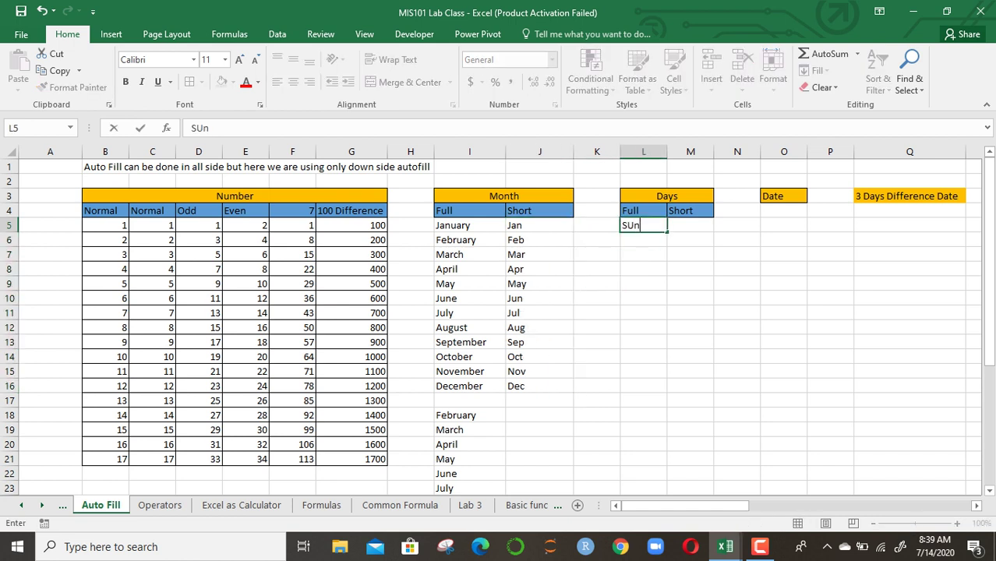
key(BackSpace)
key(BackSpace)
text(unday)
key(Return)
click(644, 225)
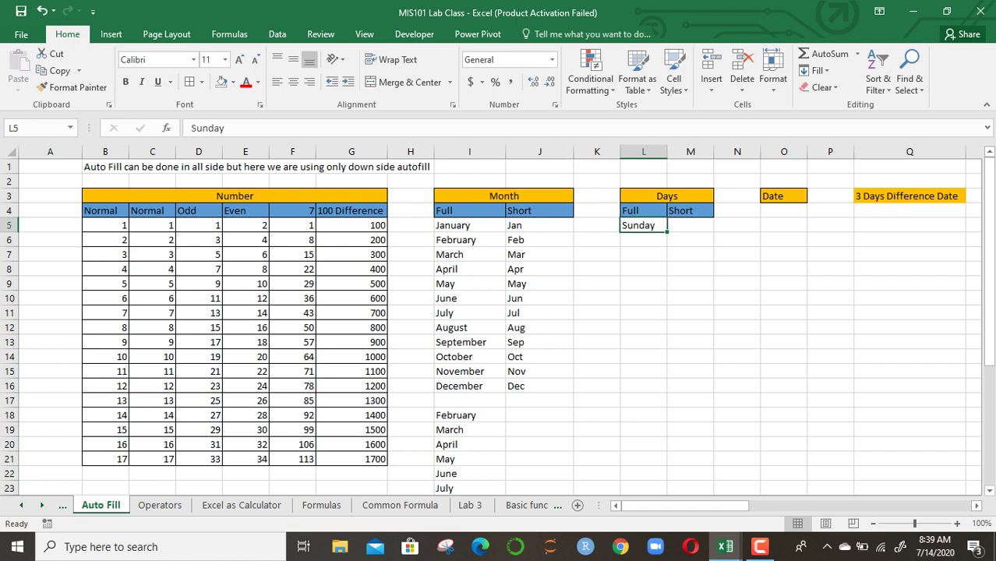
drag(667, 232, 669, 364)
drag(644, 328, 644, 357)
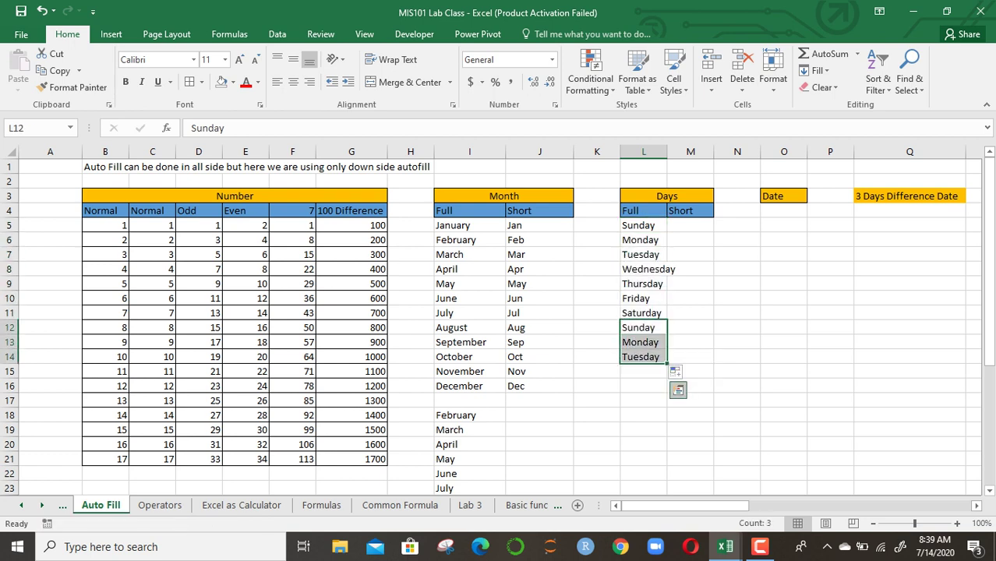
key(BackSpace)
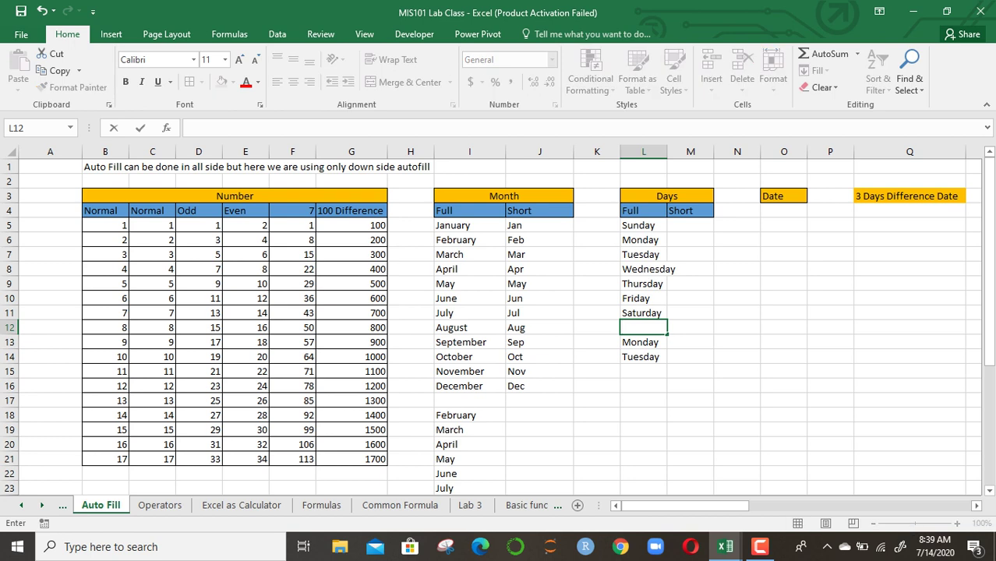
key(Return)
key(ctrl+z)
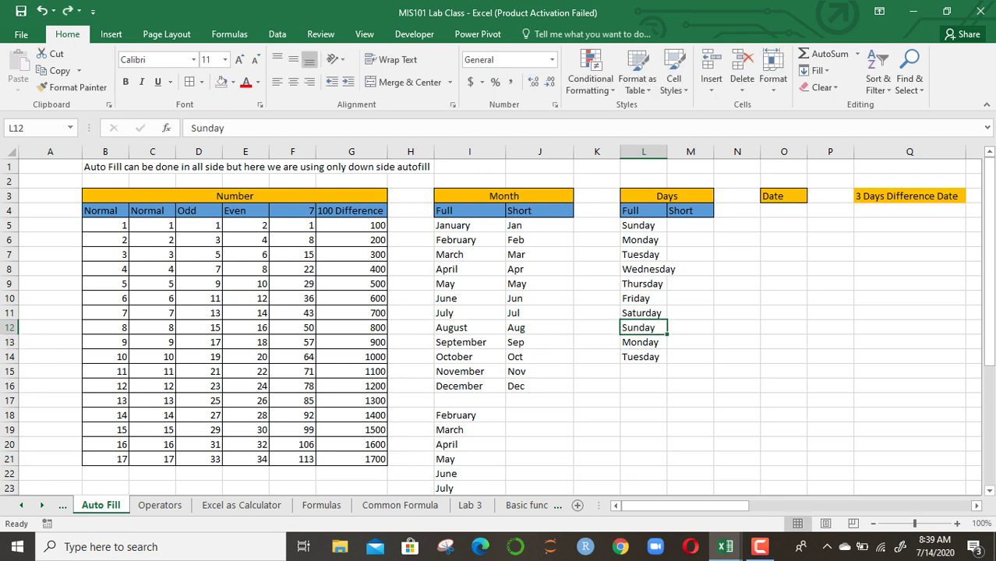
key(ctrl+z)
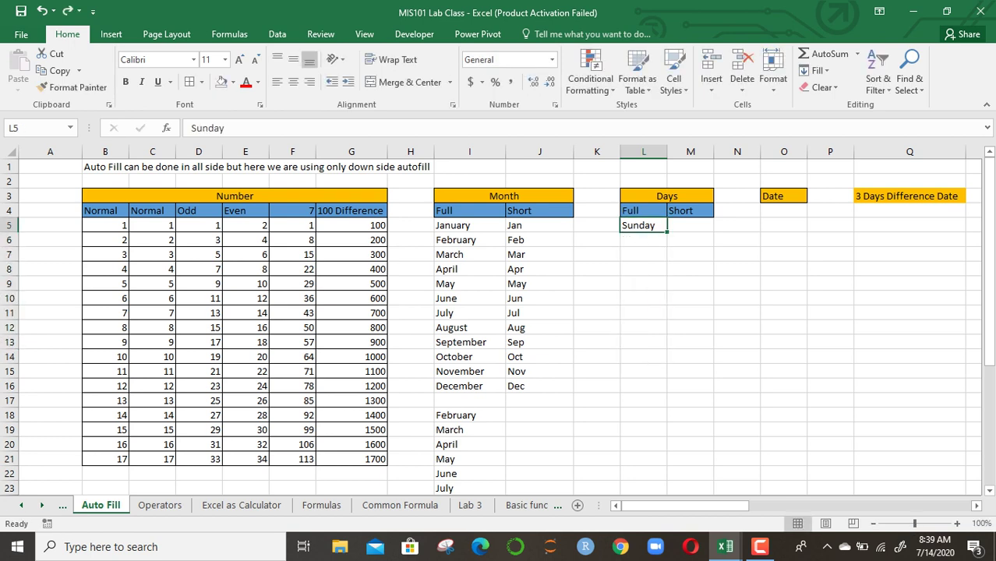
Autofill the full day names from L5 down to L22, and enter Sun in M5 under the Short heading
drag(667, 231, 669, 479)
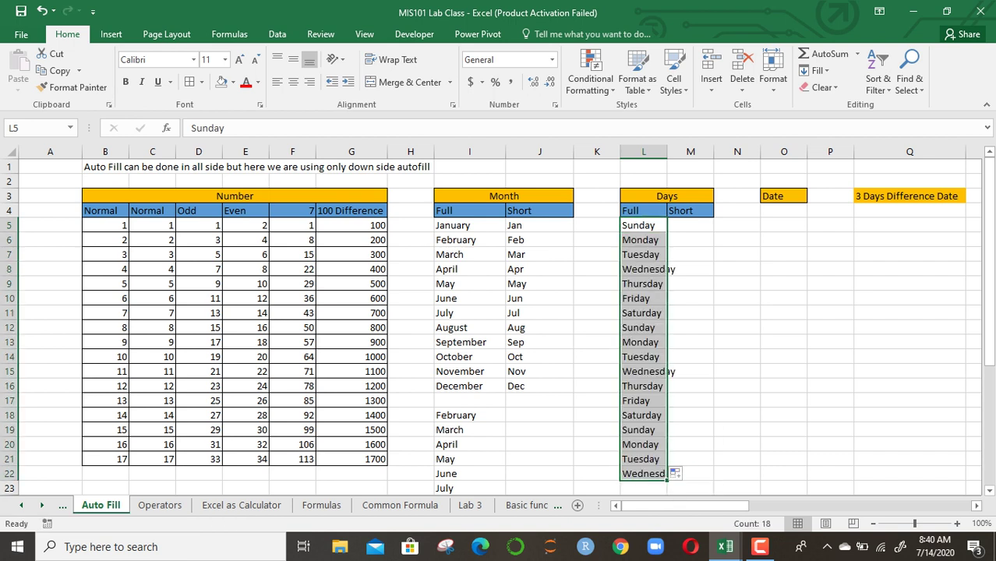
click(691, 225)
text(Sun)
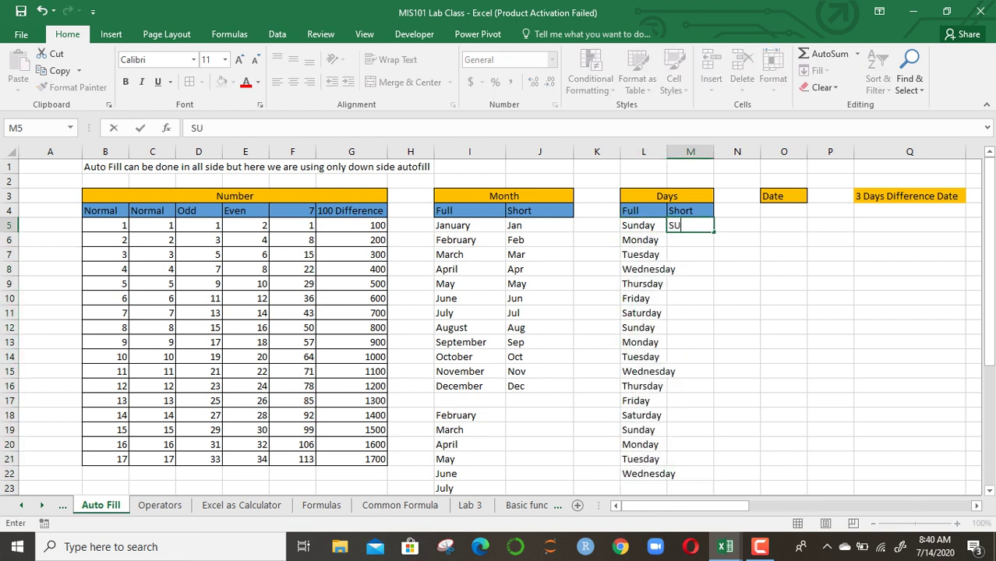
key(BackSpace)
key(BackSpace)
text(un)
key(Return)
click(691, 225)
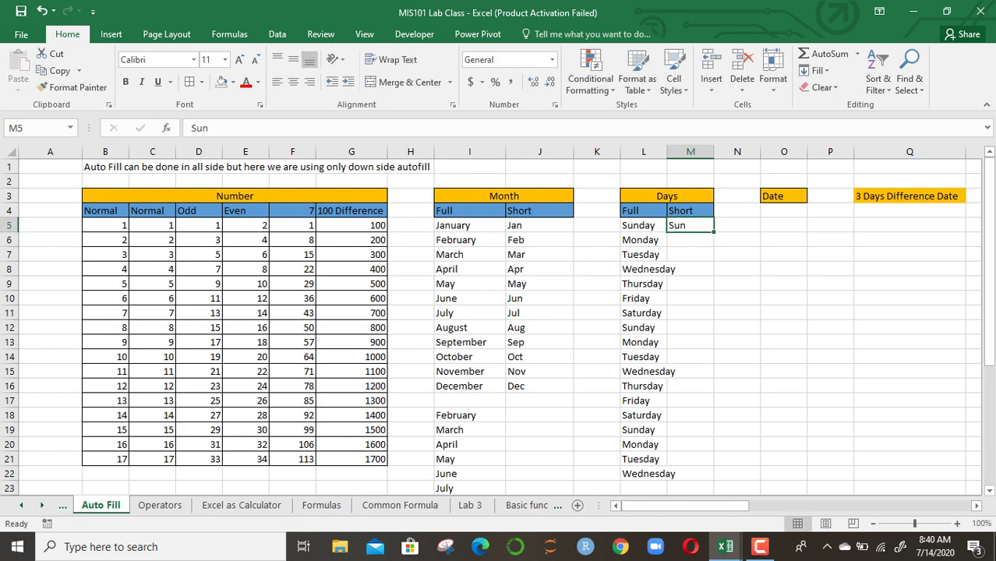
Autofill the short day names from M5 down to M17, and widen column L to fit the full day names
drag(713, 232, 713, 404)
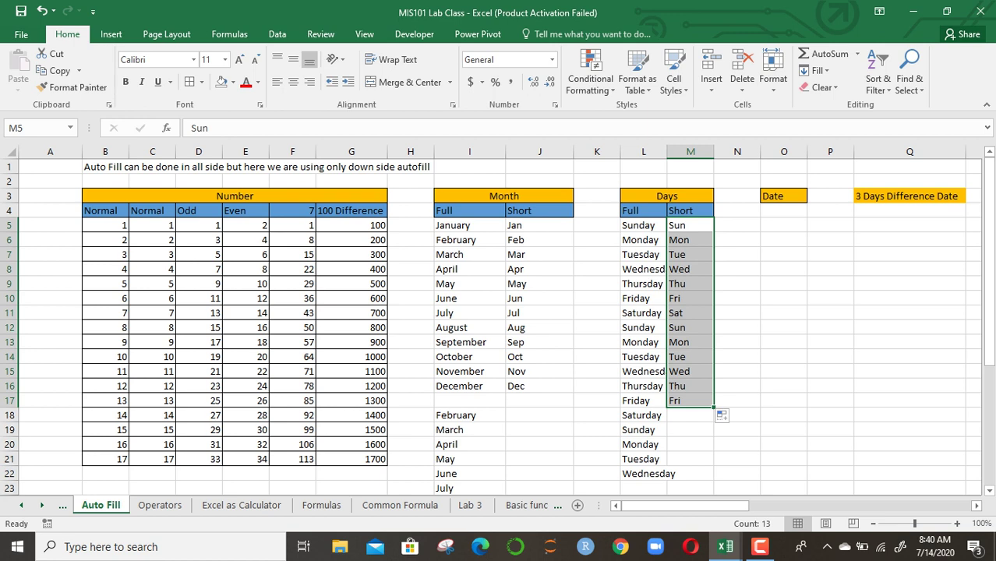
click(690, 166)
drag(714, 151, 723, 151)
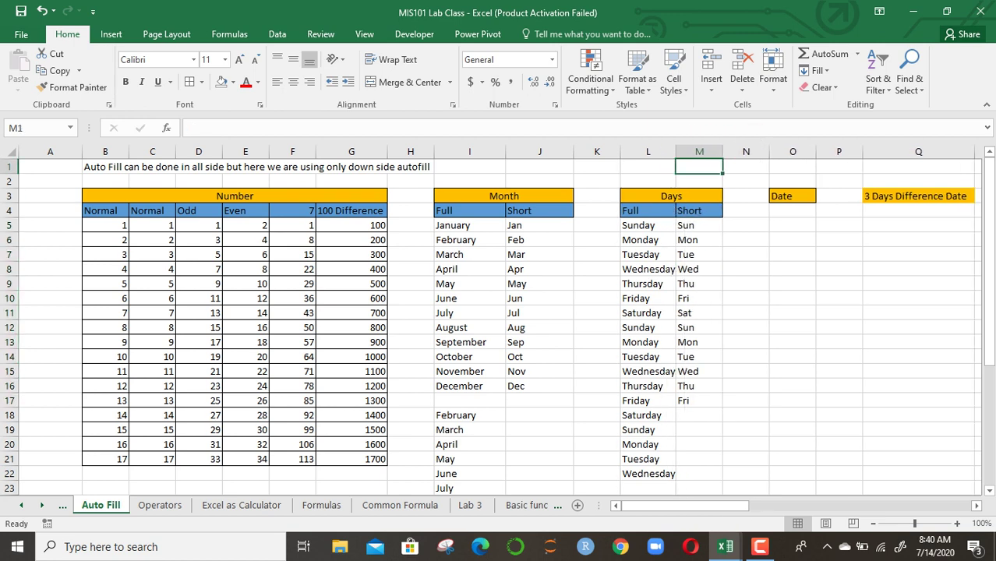
Enter the date 7/14/2020 in O4 under the Date heading
click(793, 211)
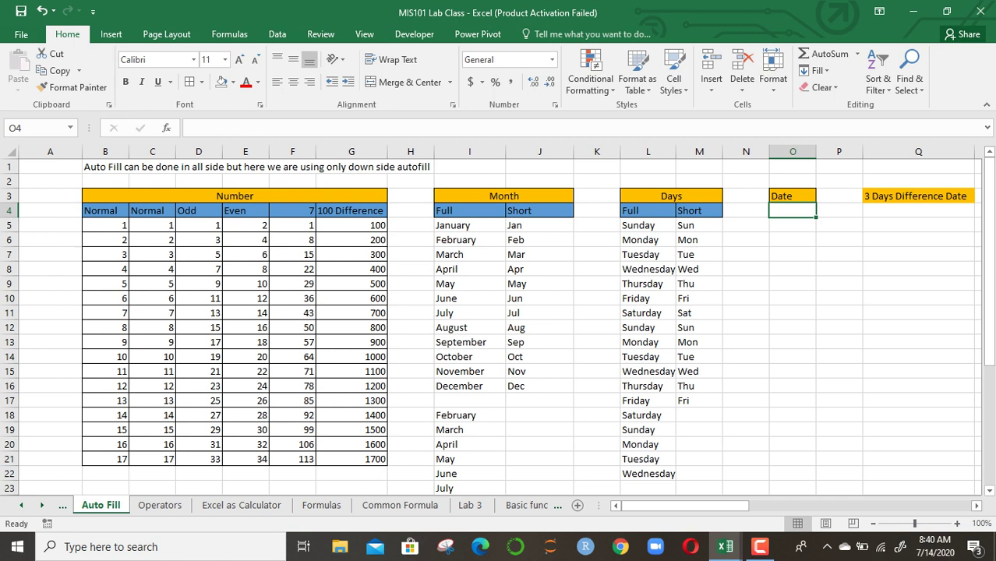
text(7/)
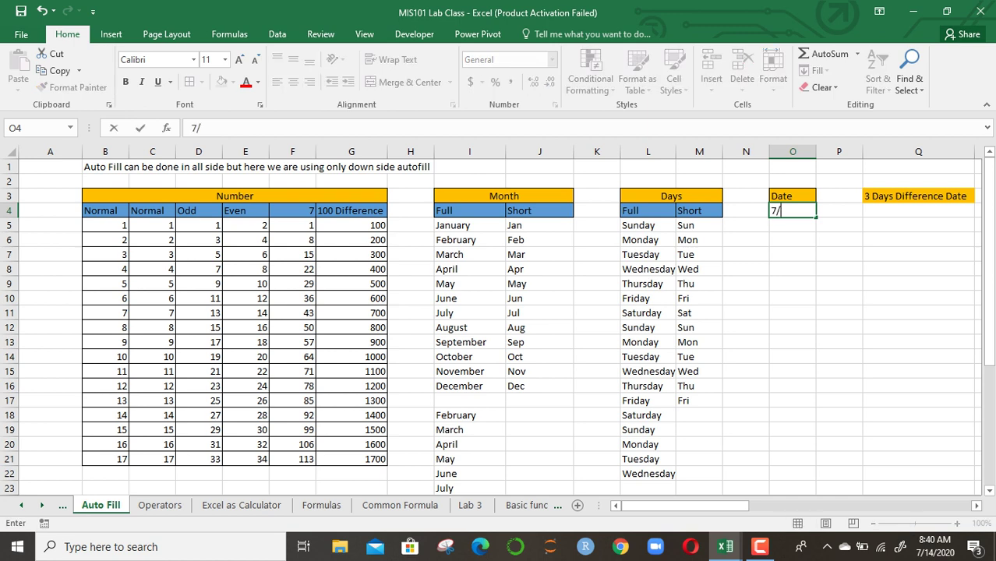
text(14/2020)
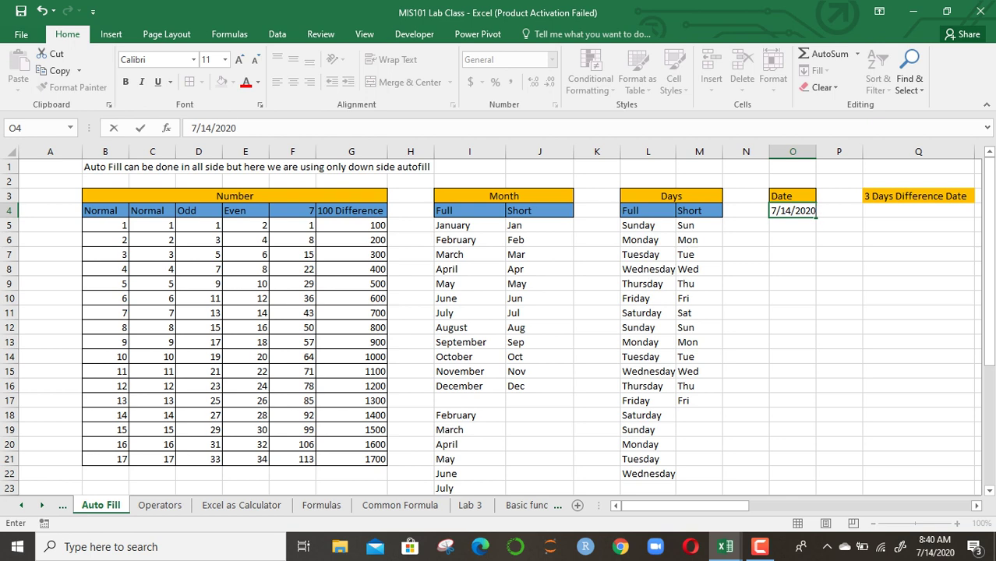
key(Return)
Format the date in O4 with the Bangla (Bangladesh) locale and the 14-03-2012 date type
click(794, 211)
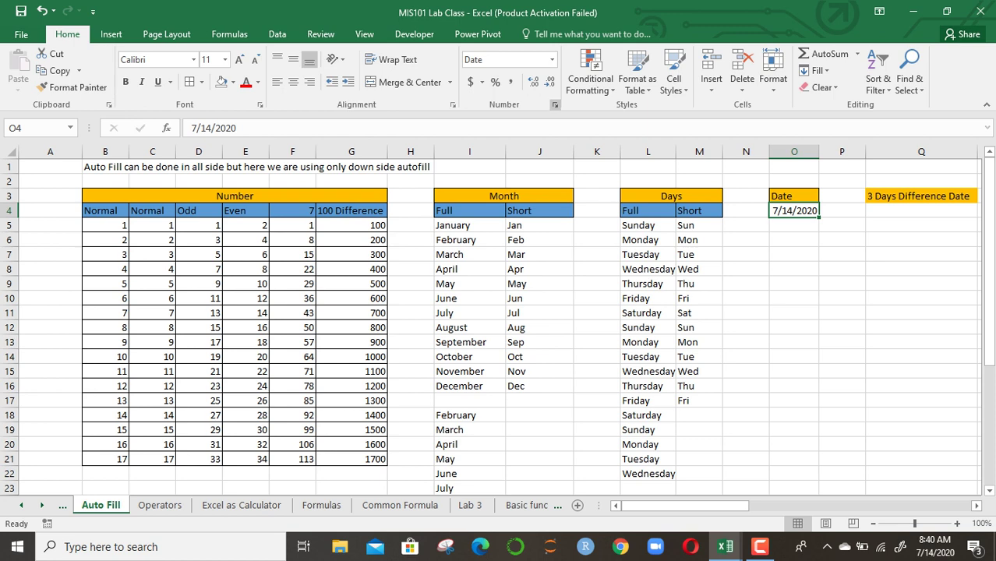
click(555, 104)
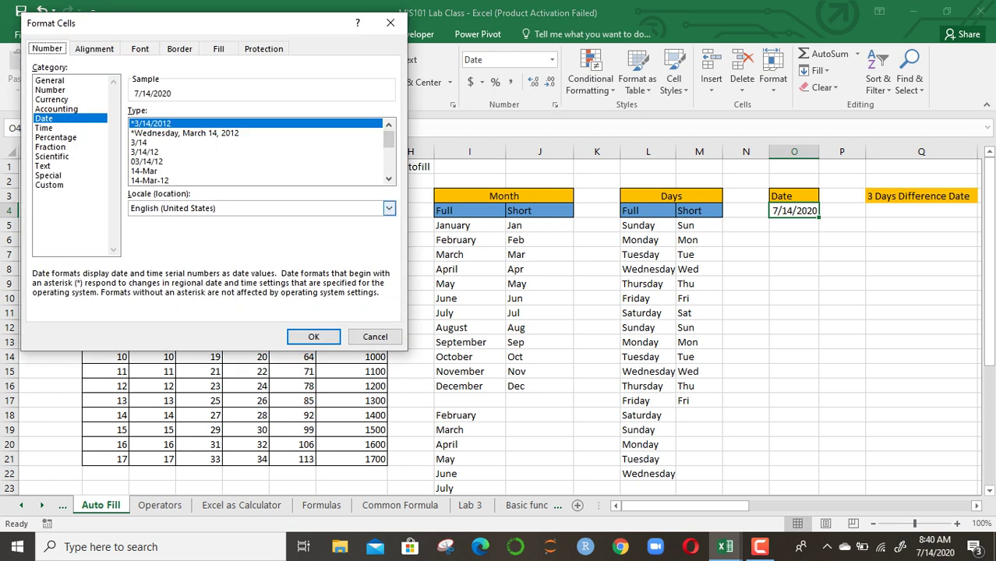
click(389, 209)
key(b)
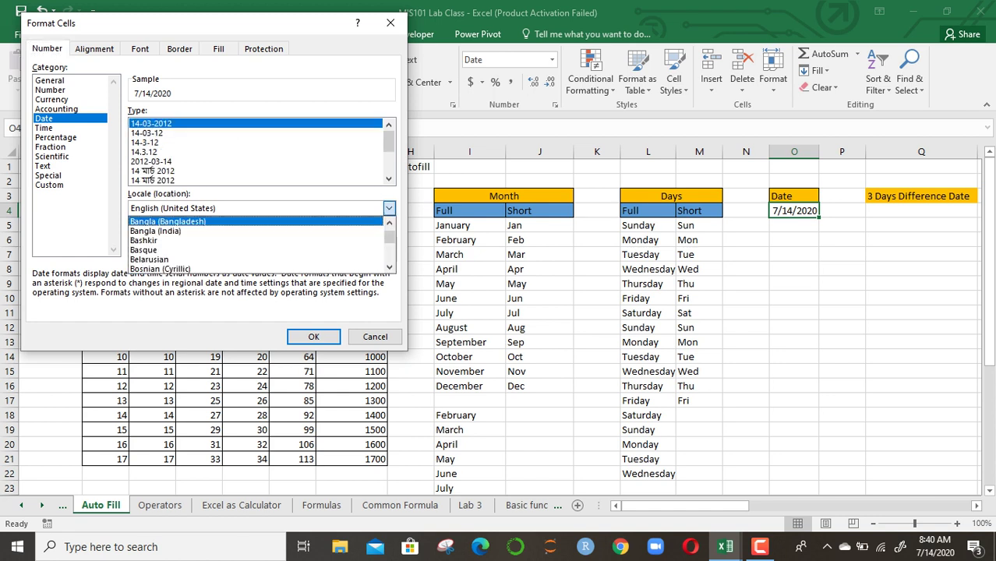
key(Return)
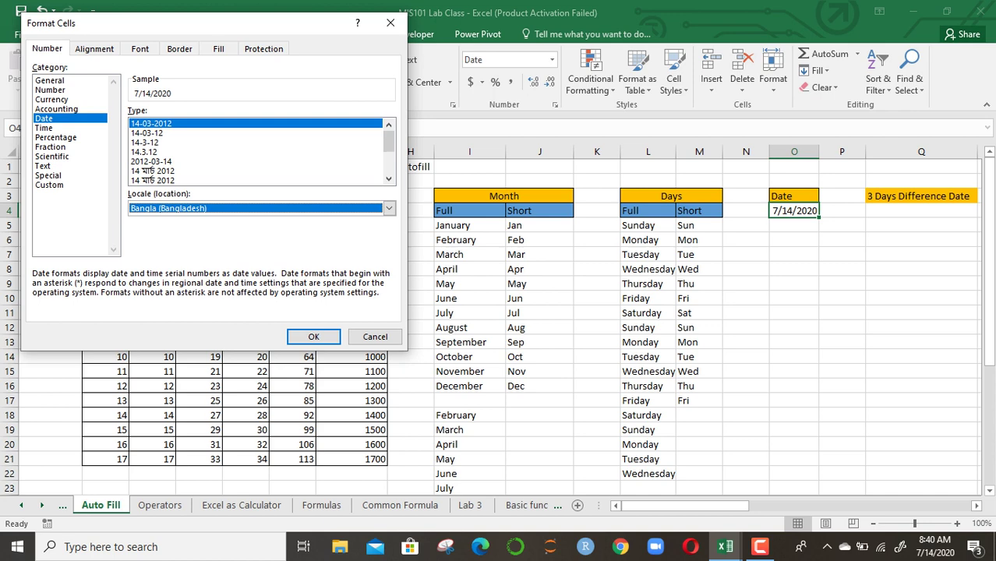
key(Return)
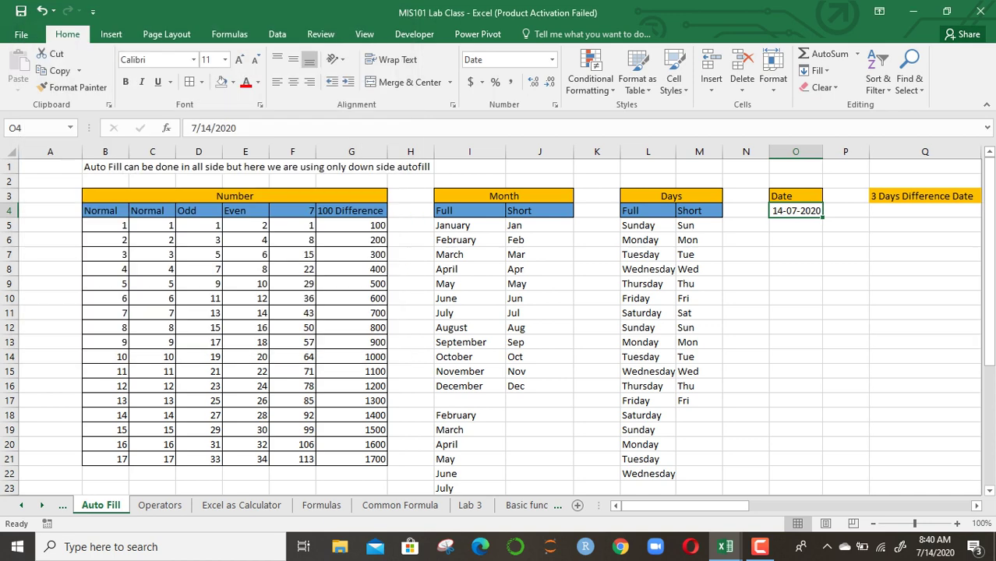
Autofill the daily dates from O4 down to O21
click(846, 226)
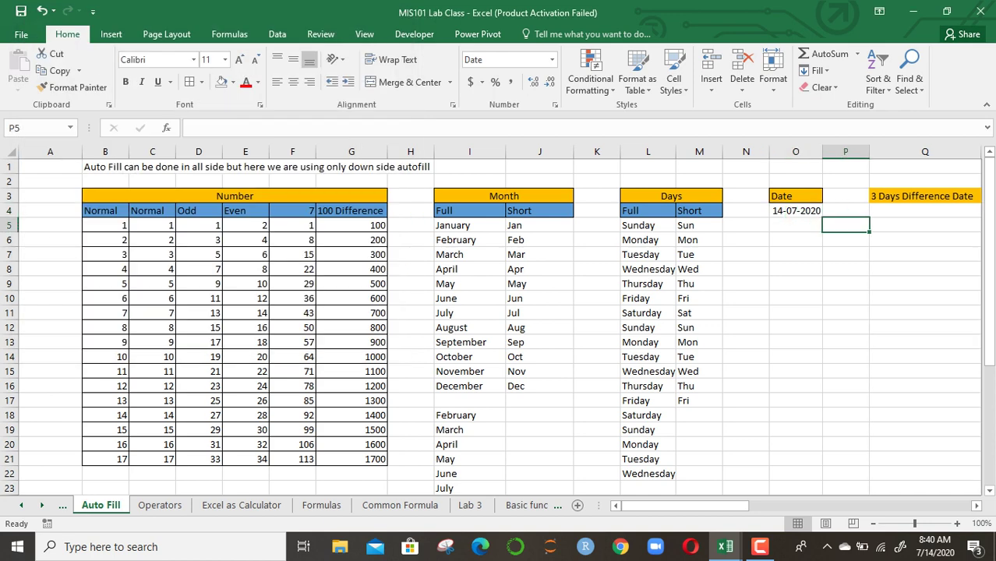
click(796, 210)
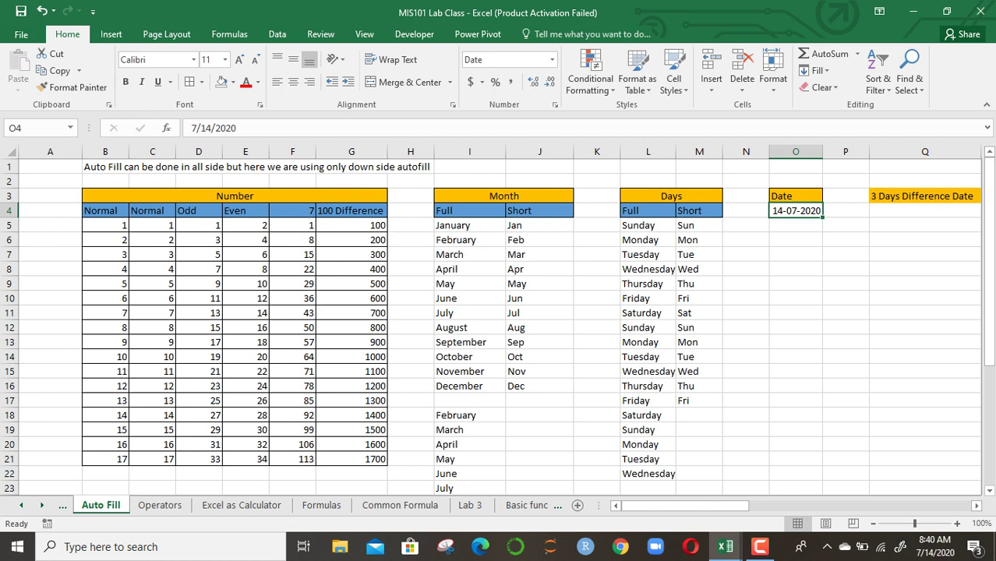
drag(822, 217, 823, 377)
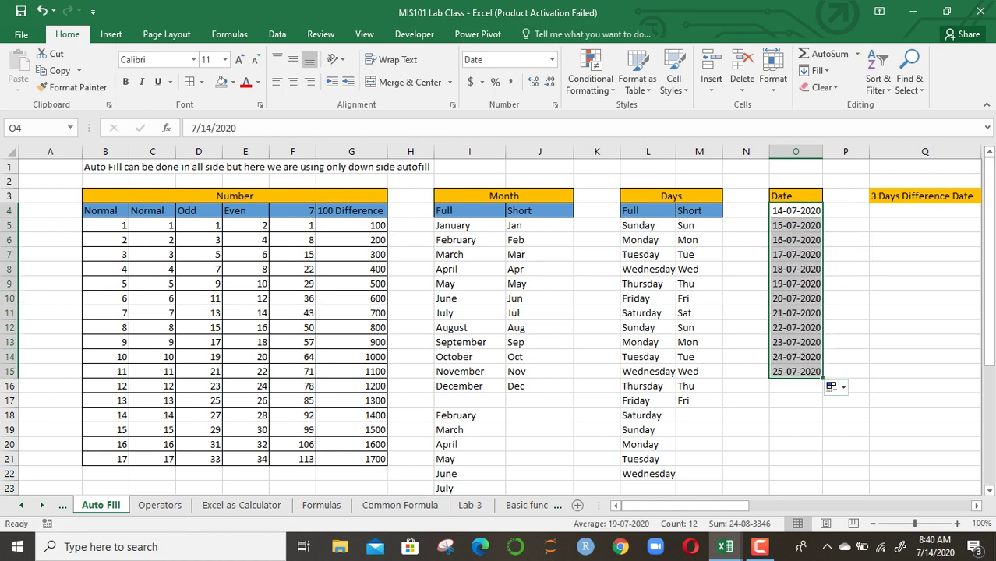
drag(822, 378, 823, 467)
click(796, 488)
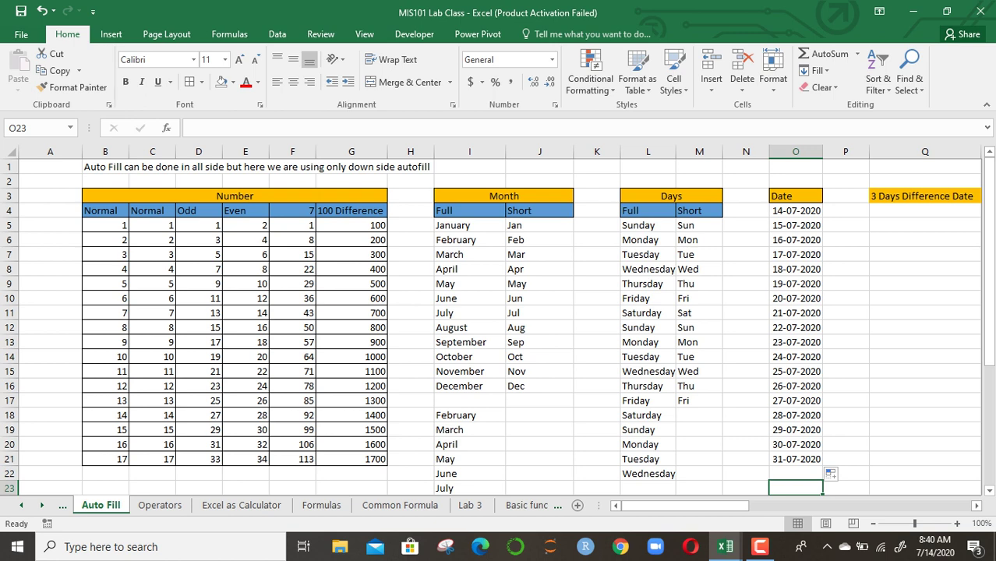
Copy the date 14-07-2020 from O4 into Q4 under the 3 Days Difference Date heading
click(925, 210)
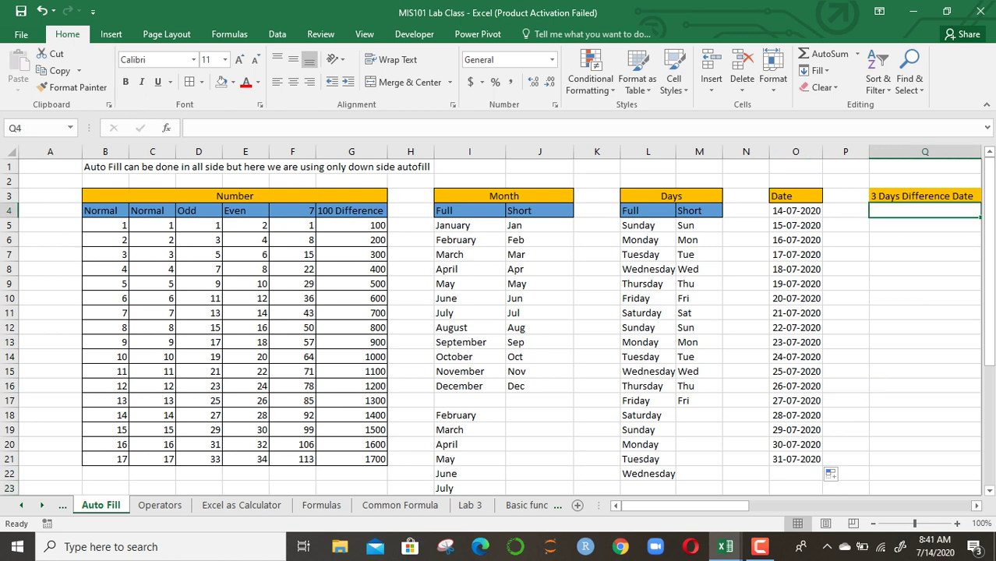
click(796, 211)
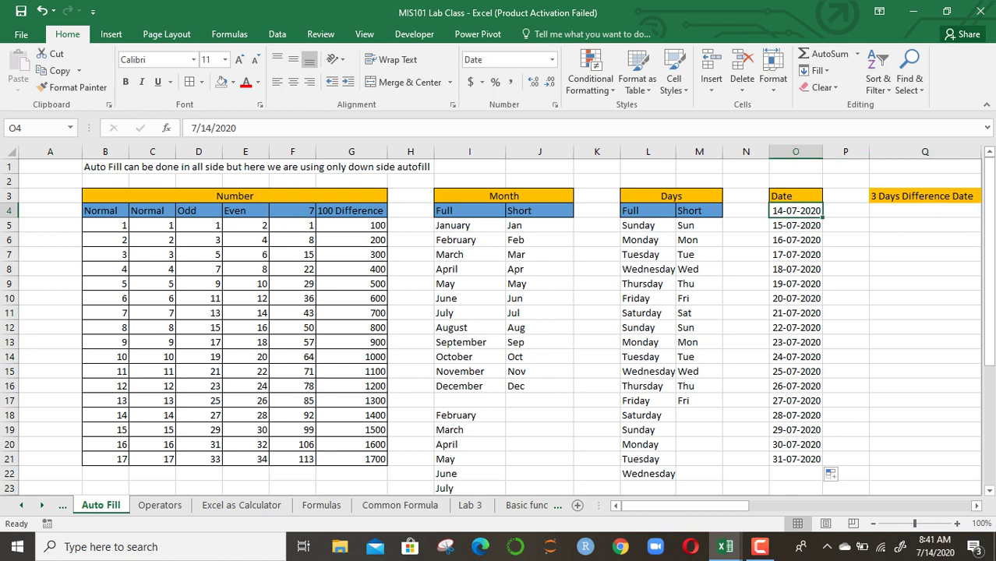
key(ctrl+c)
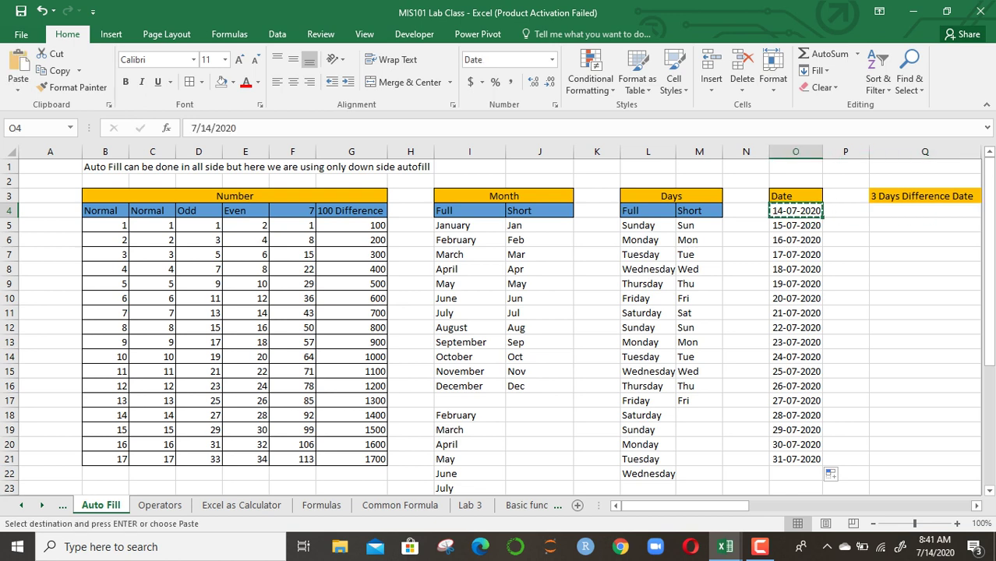
click(925, 211)
key(ctrl+v)
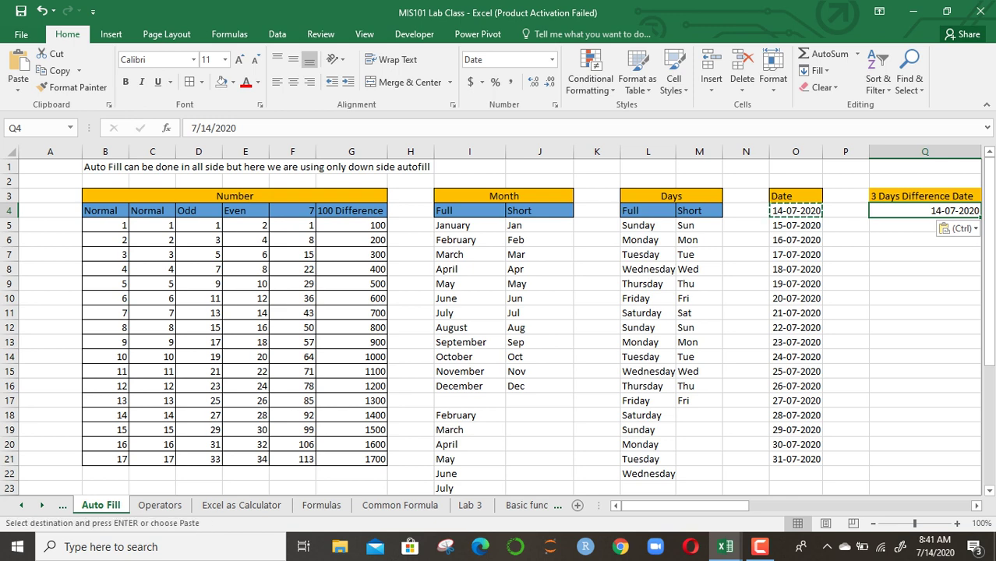
click(925, 254)
click(924, 210)
key(Escape)
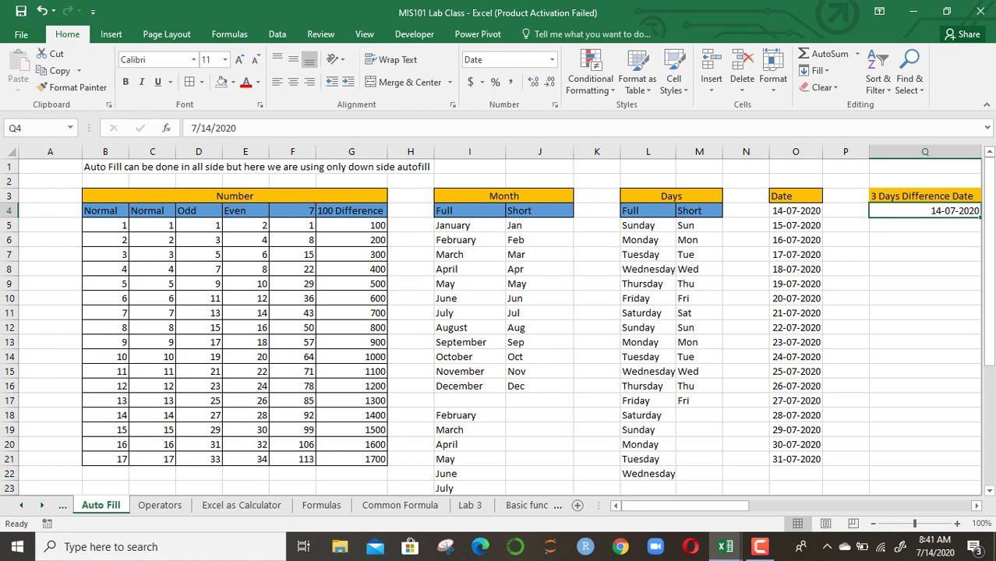
key(Down)
key(Down)
key(Up)
key(Up)
Copy the date 17-07-2020 from O7 into Q5 and autofill the pattern of Q4:Q5 down to Q21
scroll(976, 505, right, 3)
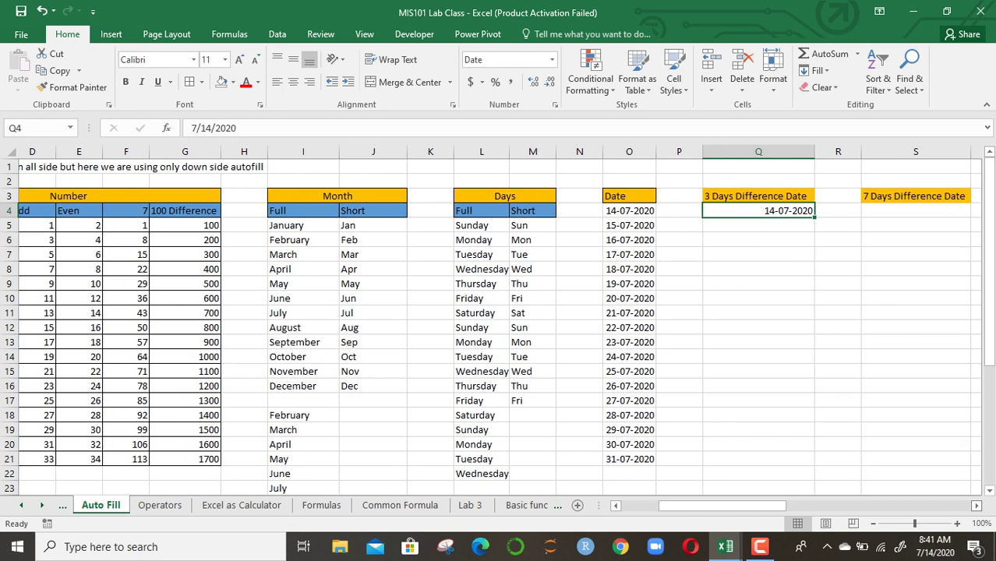
scroll(976, 505, right, 4)
click(556, 225)
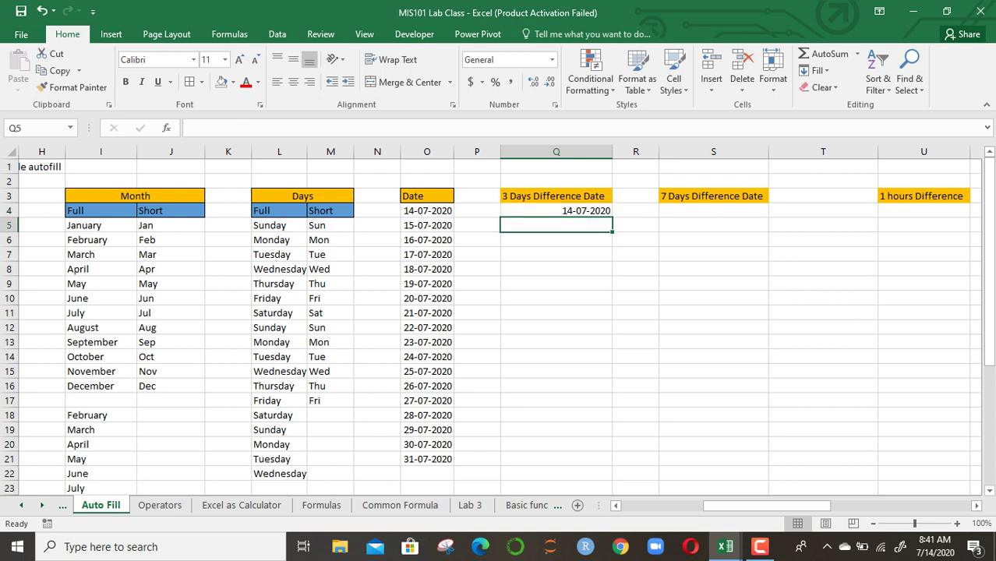
click(427, 254)
key(ctrl+c)
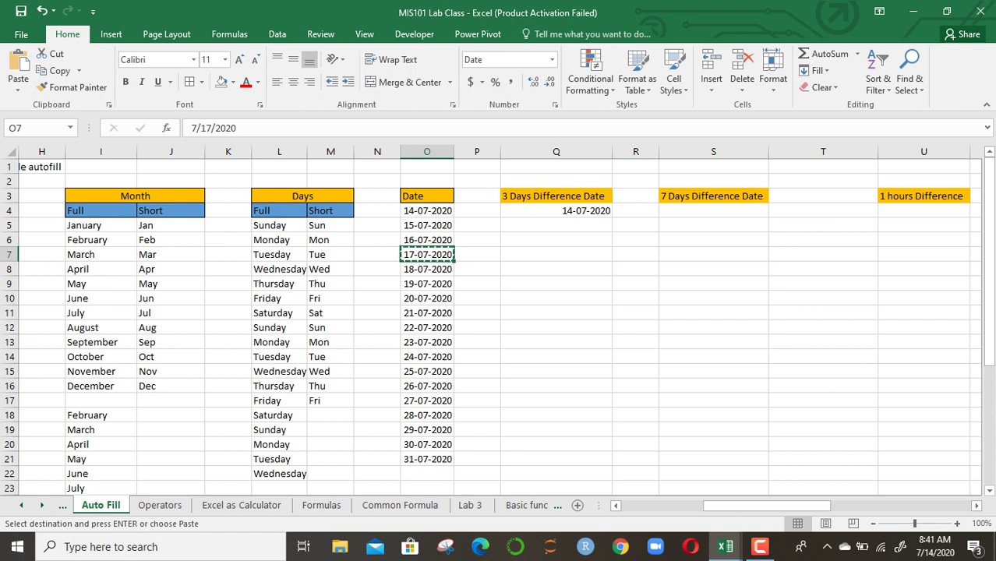
click(556, 225)
key(ctrl+v)
key(Escape)
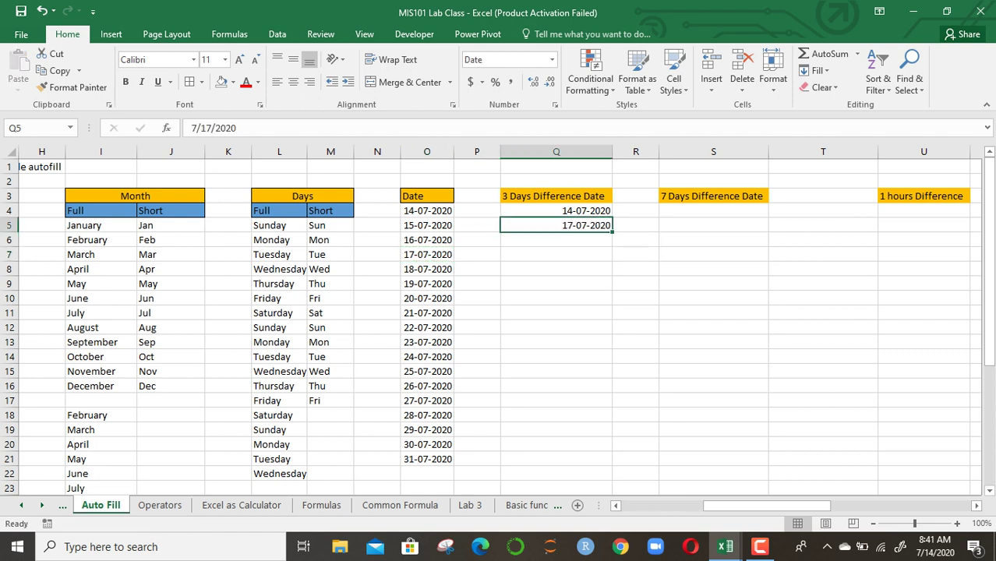
drag(557, 211, 556, 225)
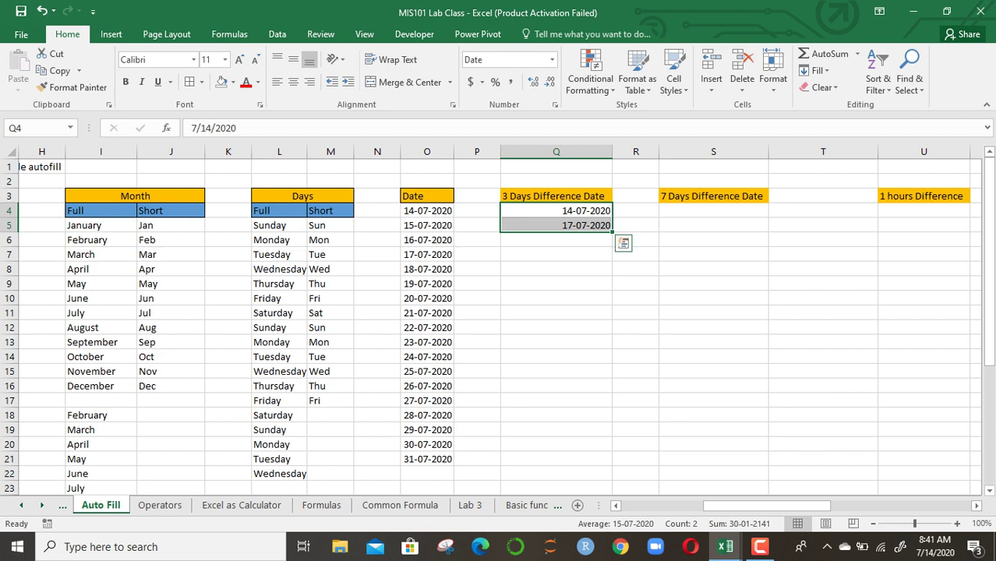
drag(612, 232, 613, 465)
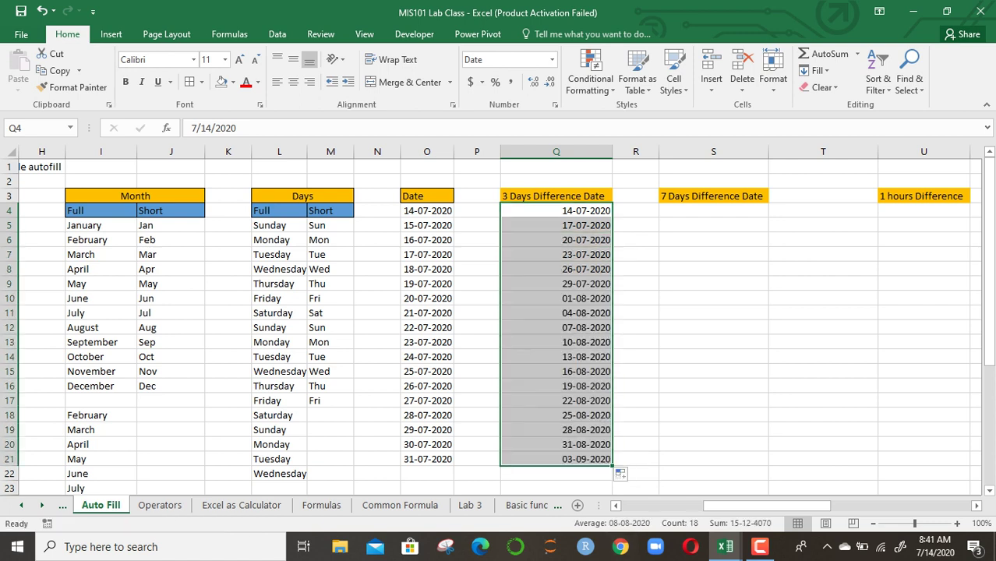
Copy the date 14-07-2020 from Q4 into S4 under the 7 Days Difference Date heading
double_click(714, 211)
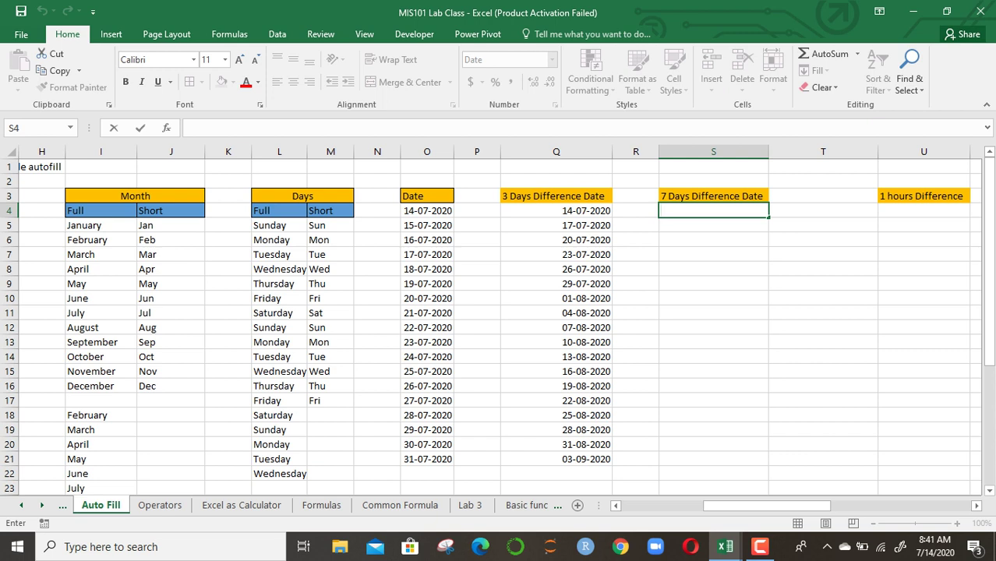
click(556, 211)
key(ctrl+c)
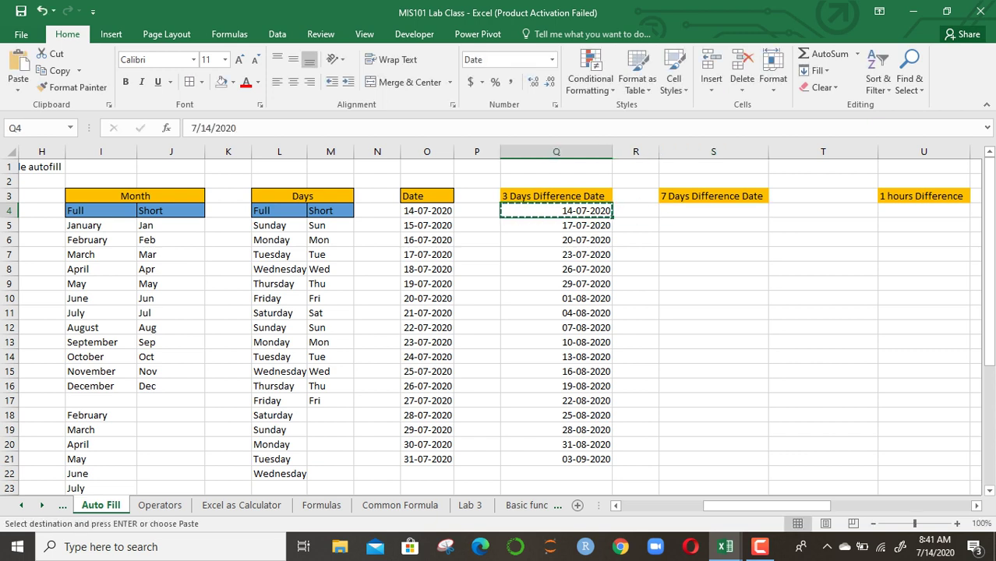
click(713, 210)
key(ctrl+v)
key(Escape)
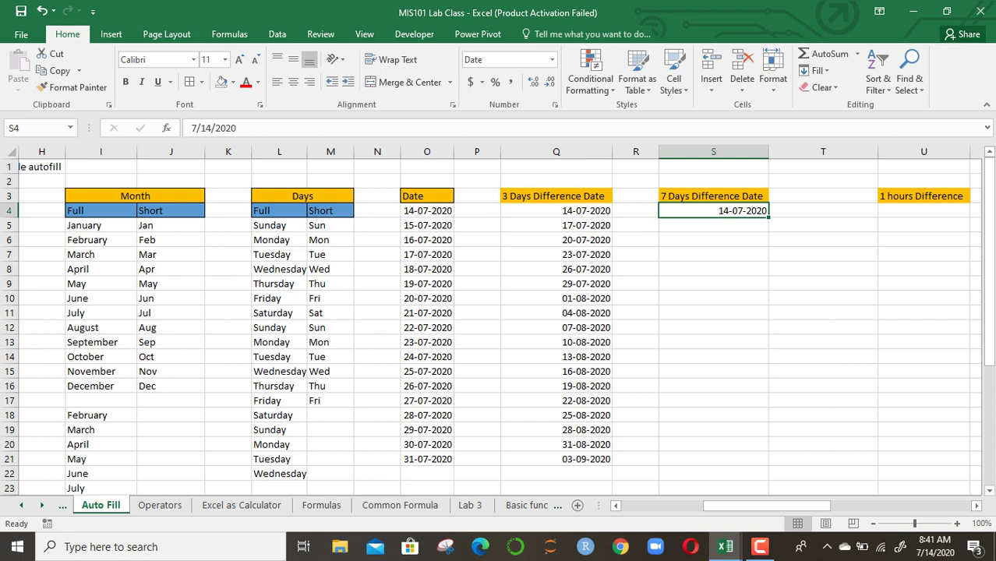
Copy the date 22-07-2020 from O12 into S5 and autofill the pattern of S4:S5 down to S21
click(428, 327)
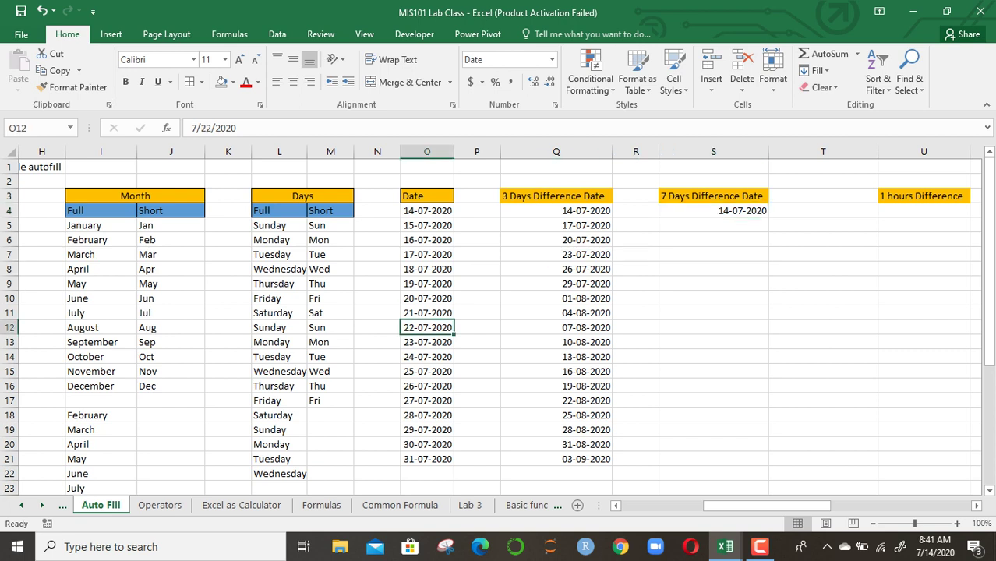
key(ctrl+c)
click(713, 225)
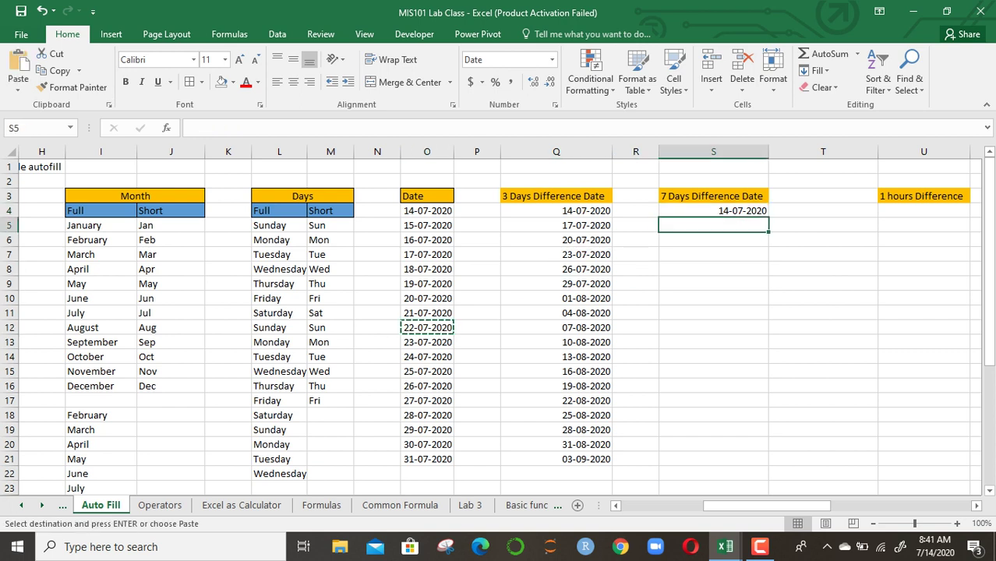
key(ctrl+v)
key(Escape)
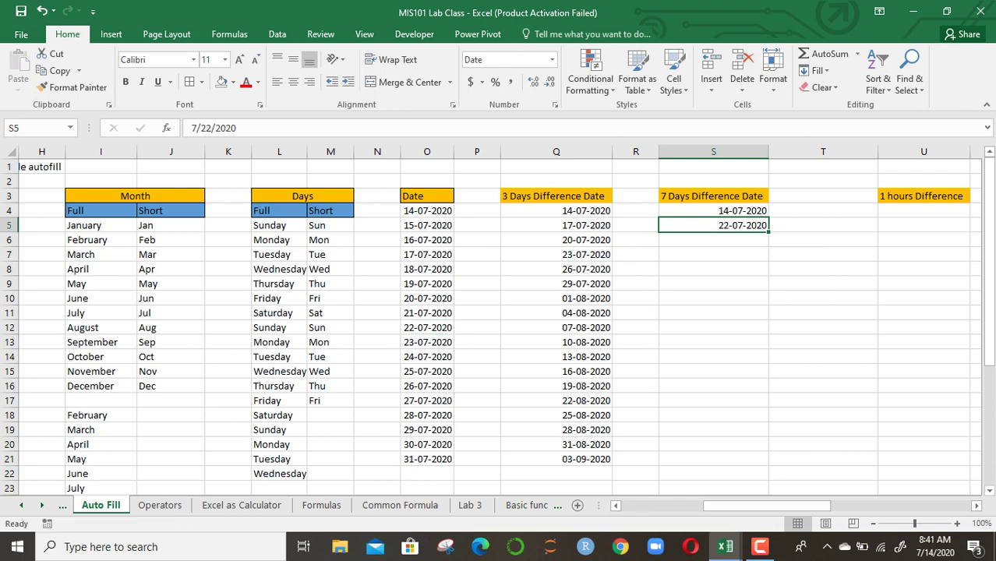
drag(713, 211, 769, 465)
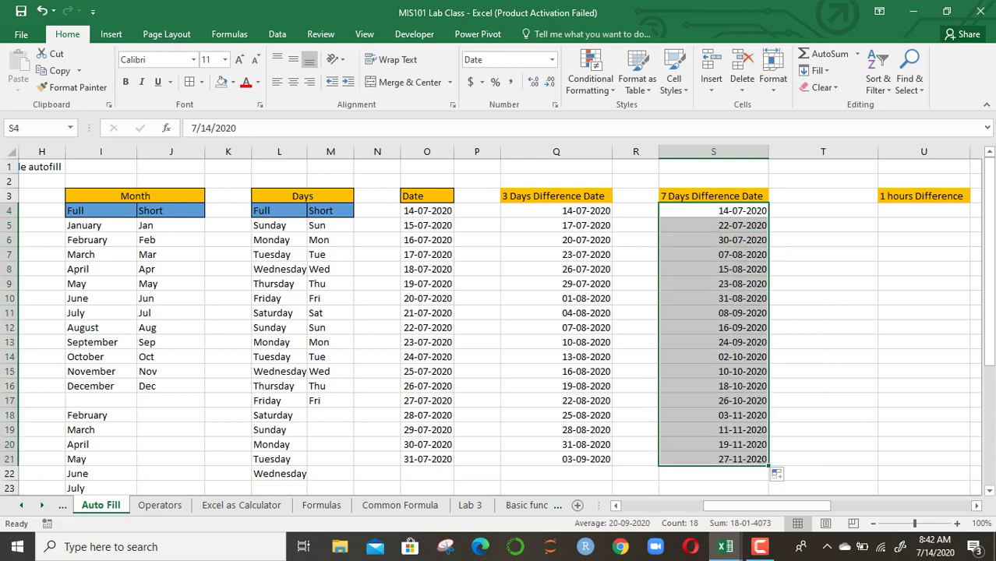
Enter the time 8:00 in U4 under the 1 hours Difference heading
click(976, 506)
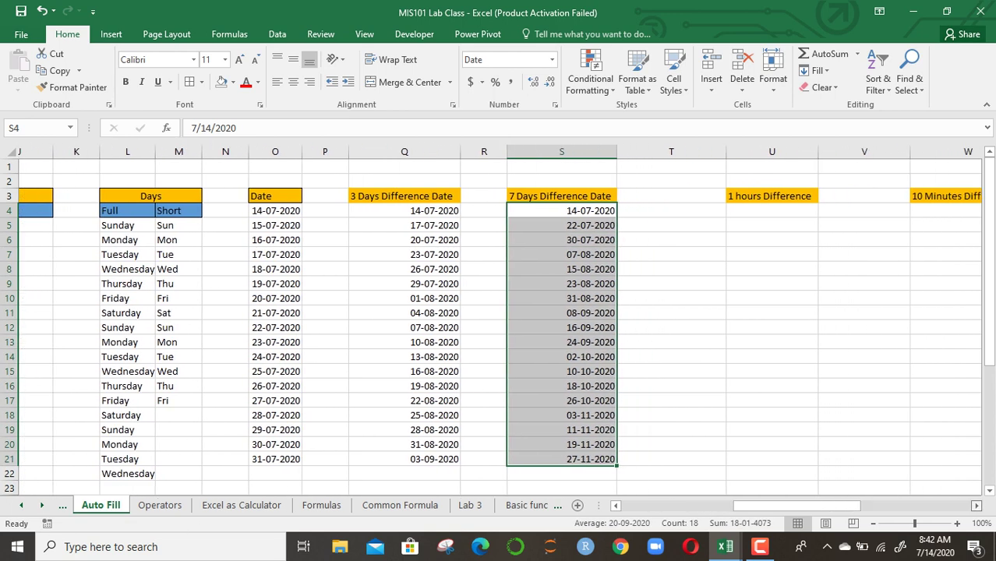
scroll(499, 327, right, 4)
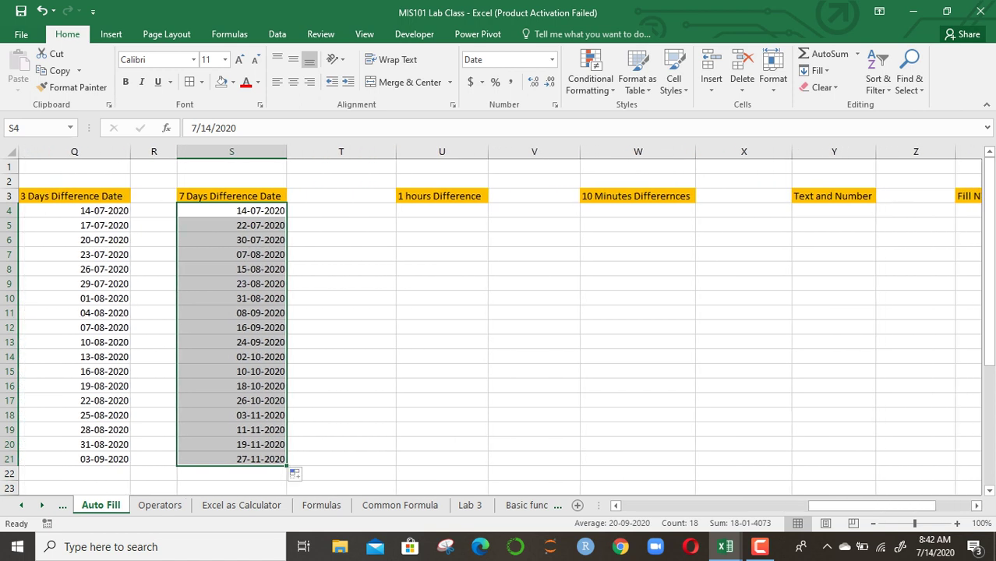
click(442, 210)
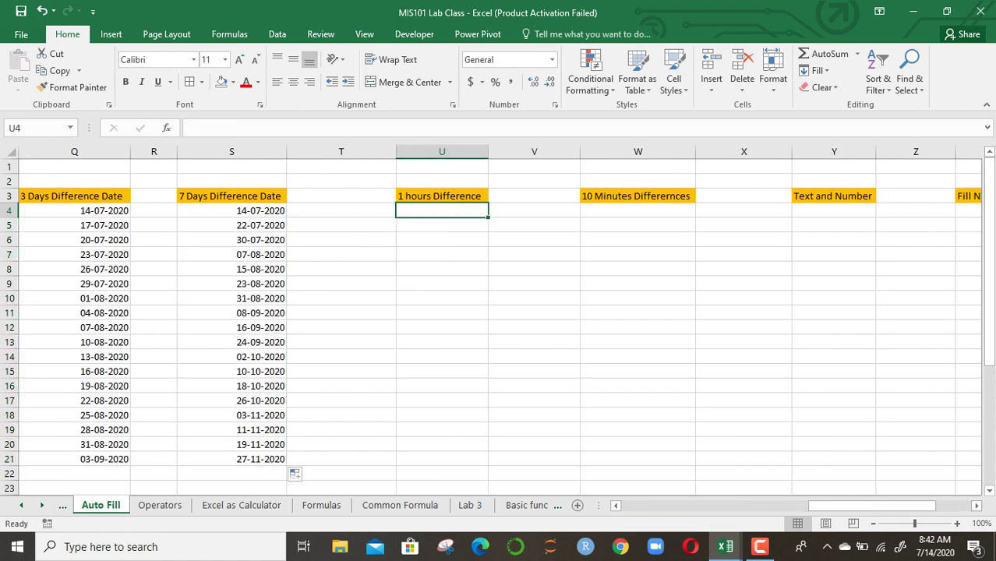
text(8)
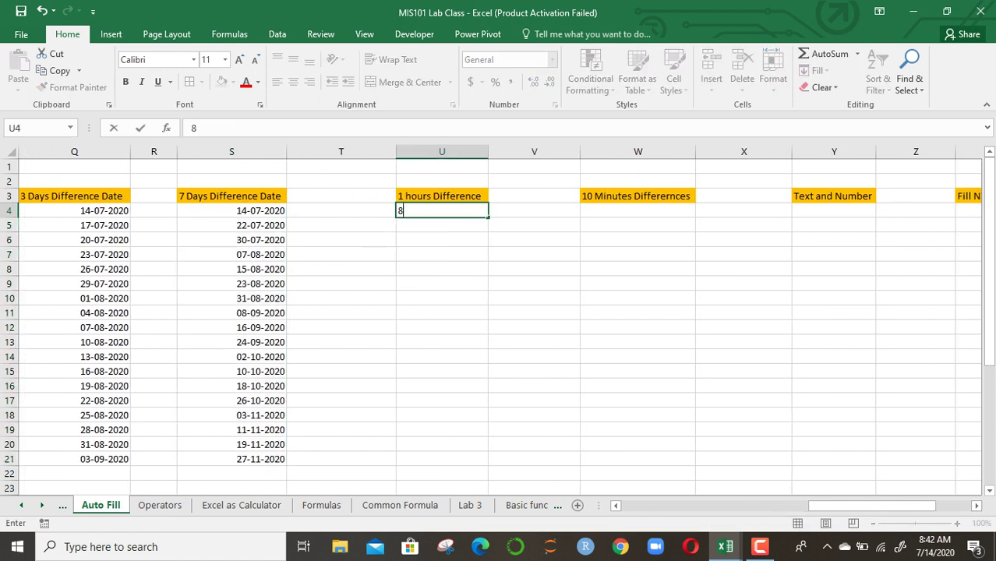
text(:00)
key(Return)
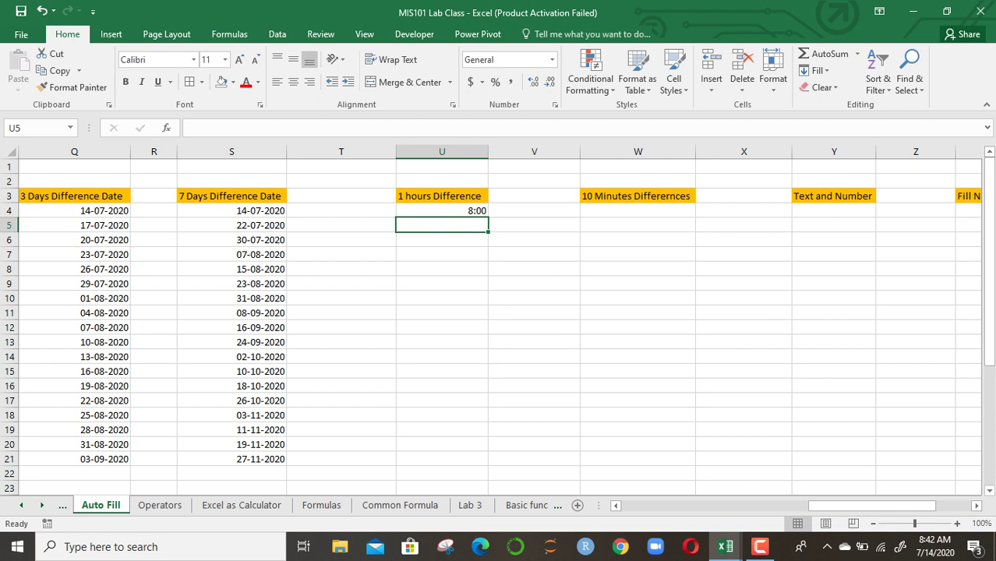
Enter 9:00 in U5 and autofill the hourly times from U4:U5 down to U21
text(9:00)
key(Return)
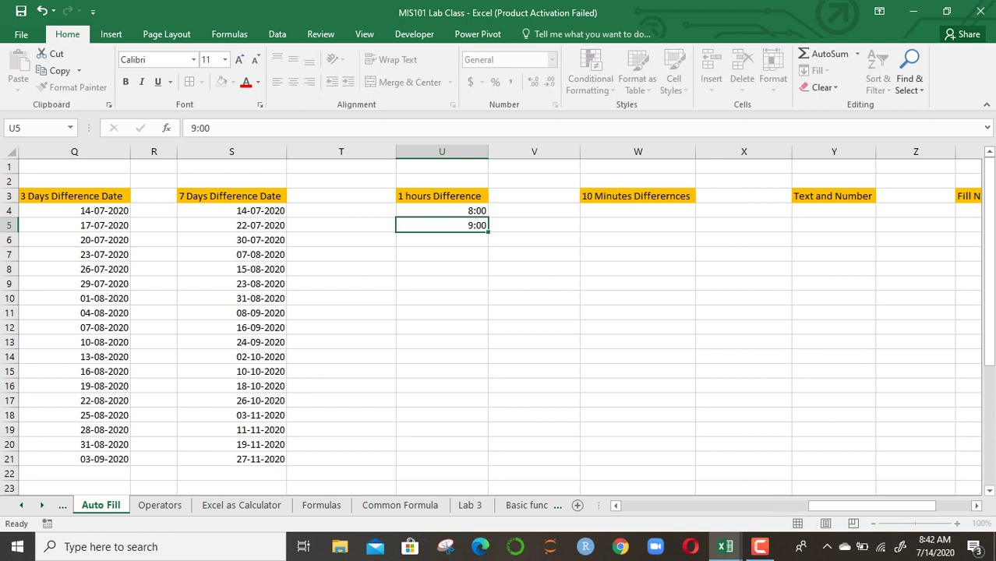
click(442, 225)
drag(442, 211, 489, 463)
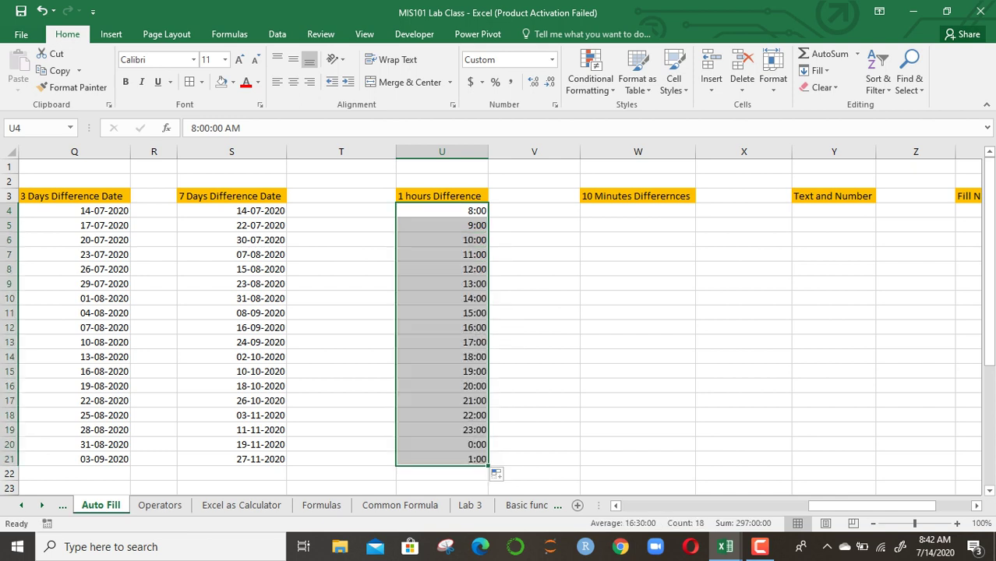
Enter the times 8:00 in W4 and 8:10 in W5 under the 10-minute difference heading
click(638, 211)
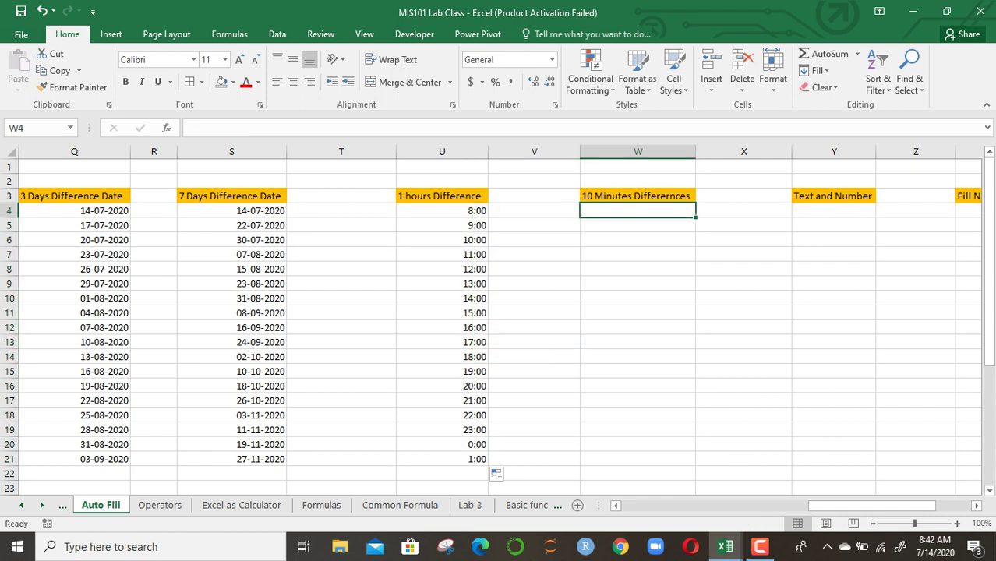
text(8)
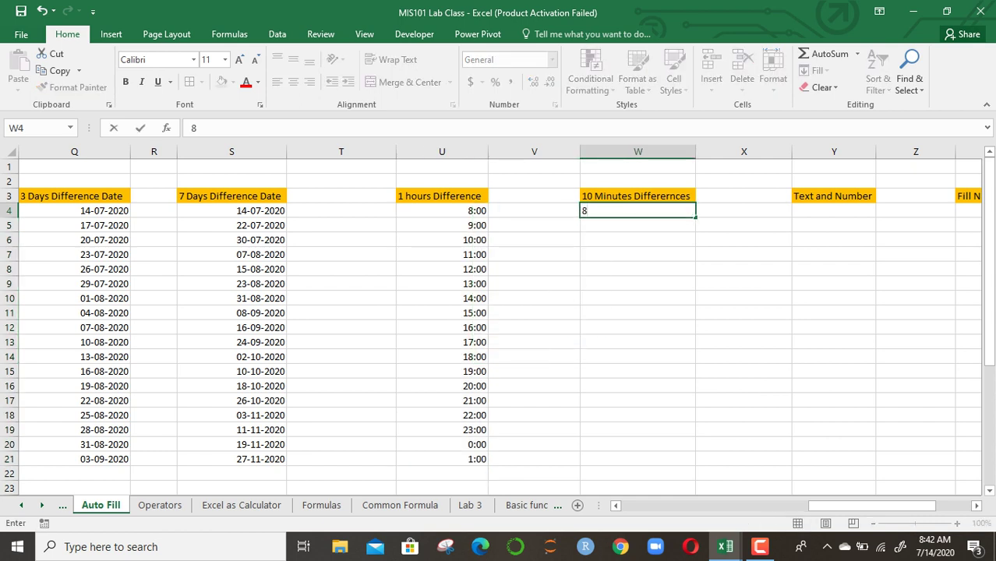
text(:10)
key(BackSpace)
key(BackSpace)
text(00)
key(Return)
text(8:)
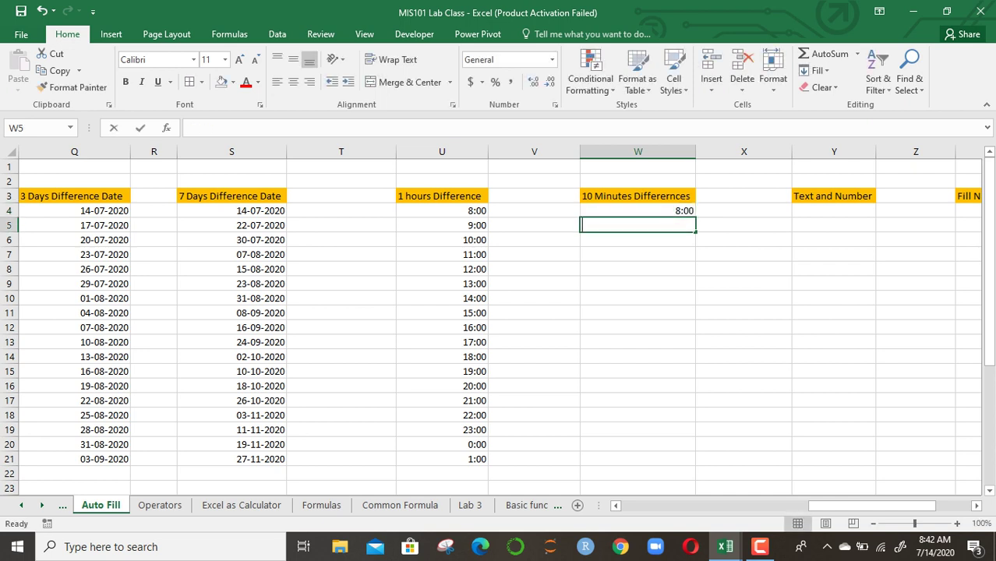
text(10)
key(Return)
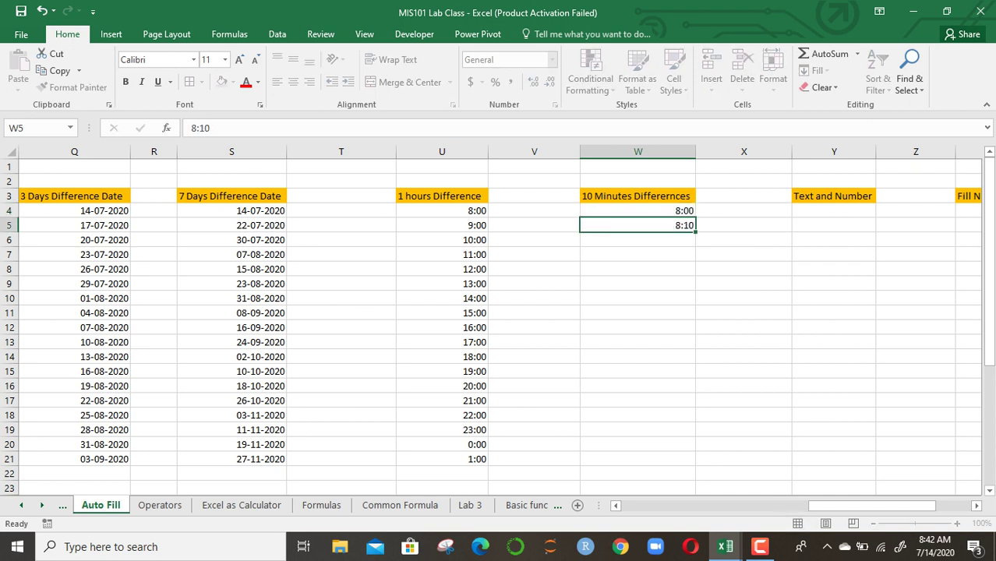
Autofill the ten-minute time series from W4:W5 down to W20 and return to the top of column W
click(637, 211)
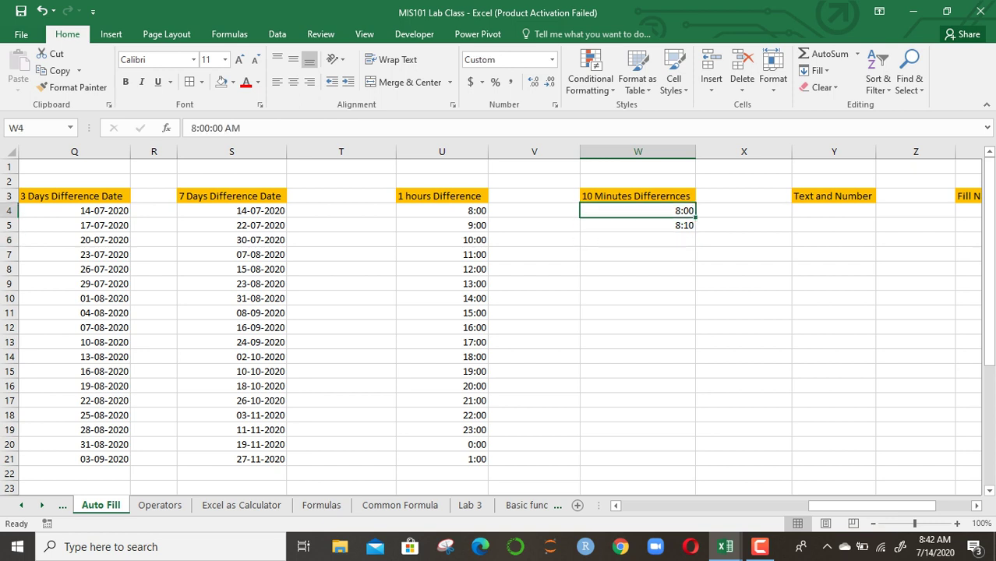
click(638, 254)
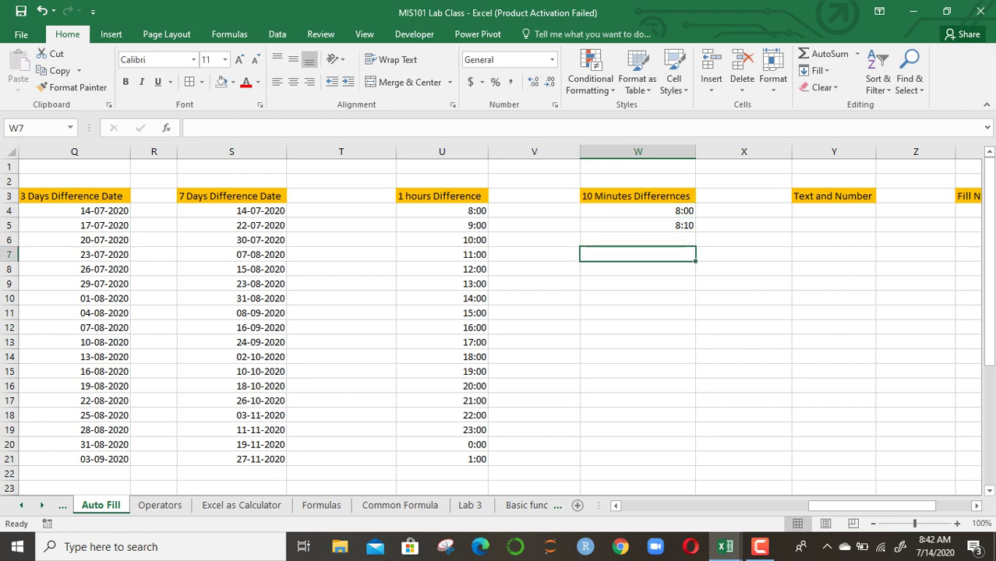
drag(637, 211, 697, 372)
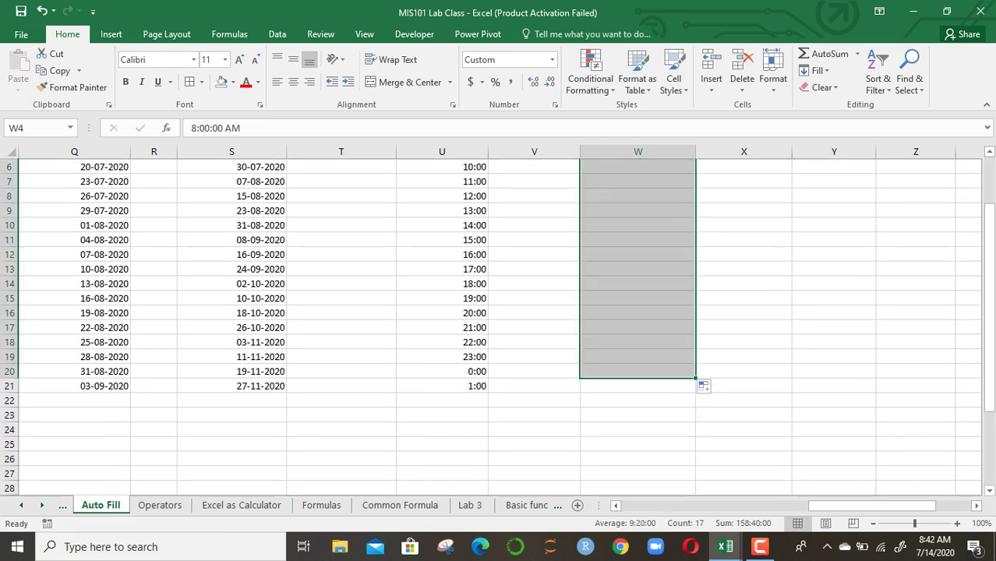
key(ctrl+Up)
key(ctrl+Up)
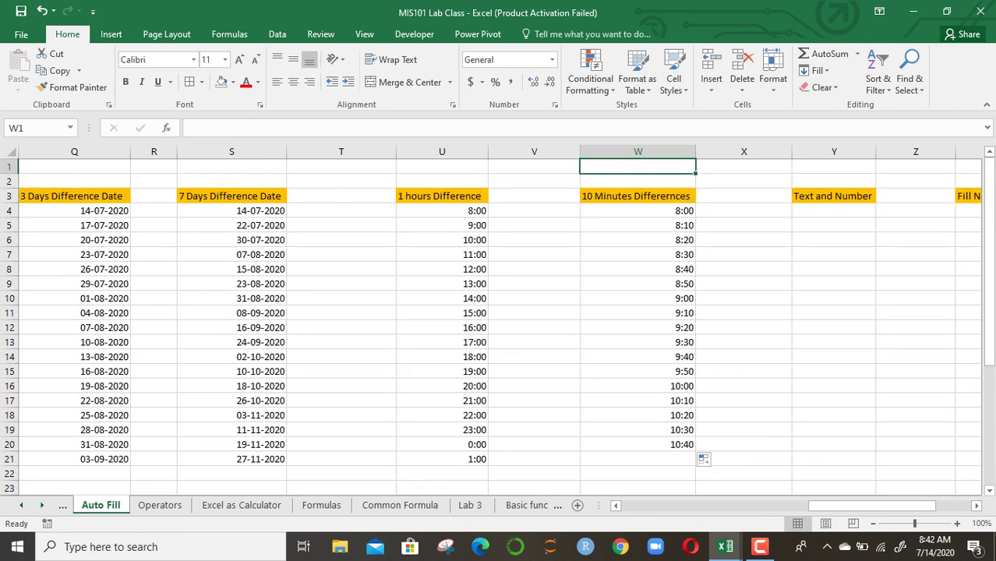
Enter ABC1 in Y4 under the Text and Number heading
click(834, 210)
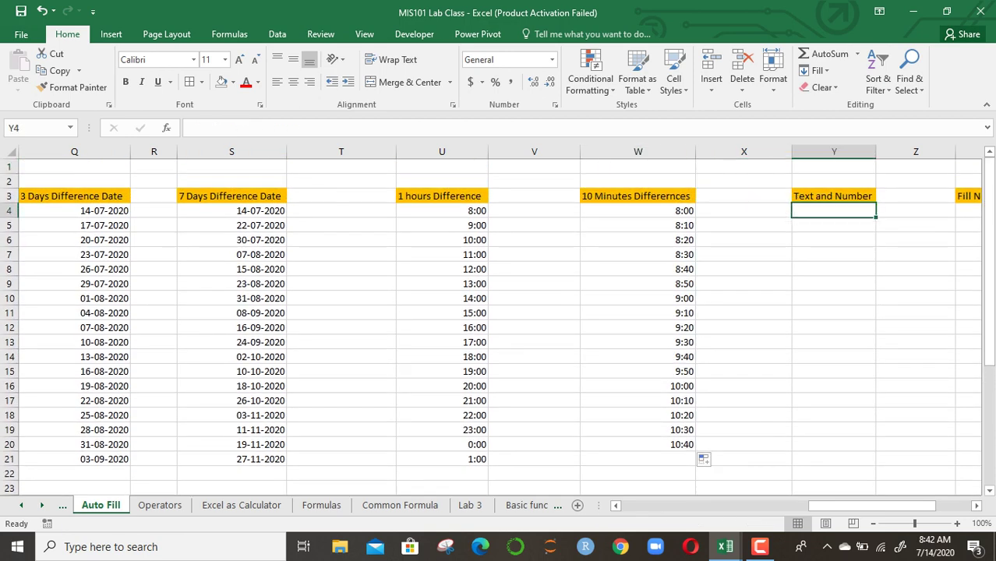
text(ABC1)
key(Return)
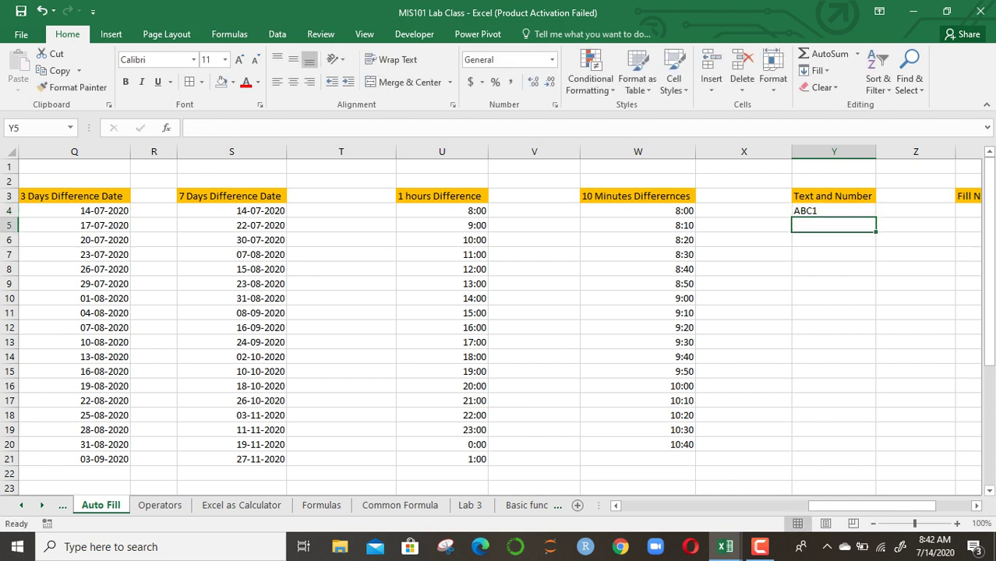
Autofill the text-and-number series from ABC1 in Y4 down to Y20
drag(834, 210, 878, 453)
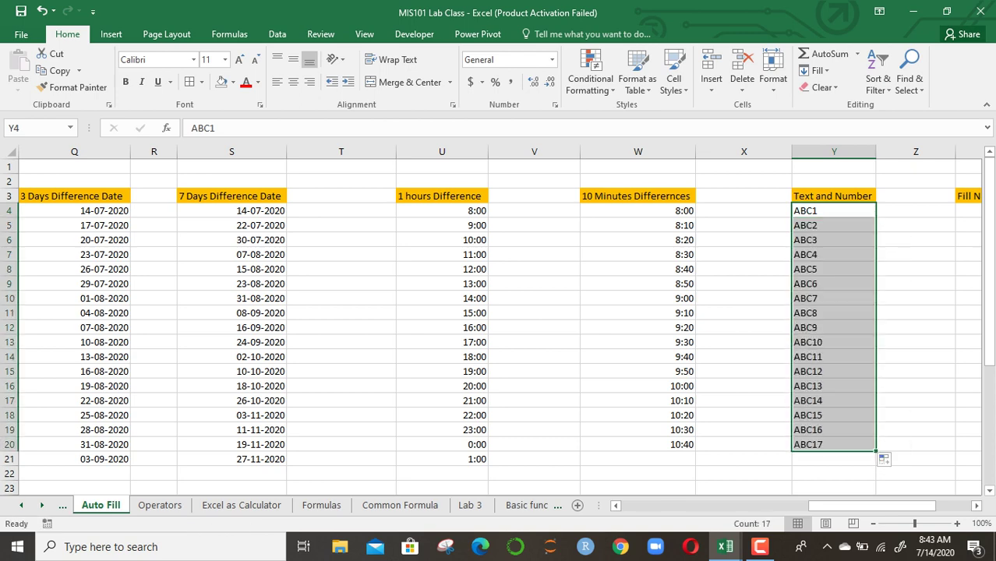
key(Right)
key(Right)
key(Right)
key(Right)
key(Right)
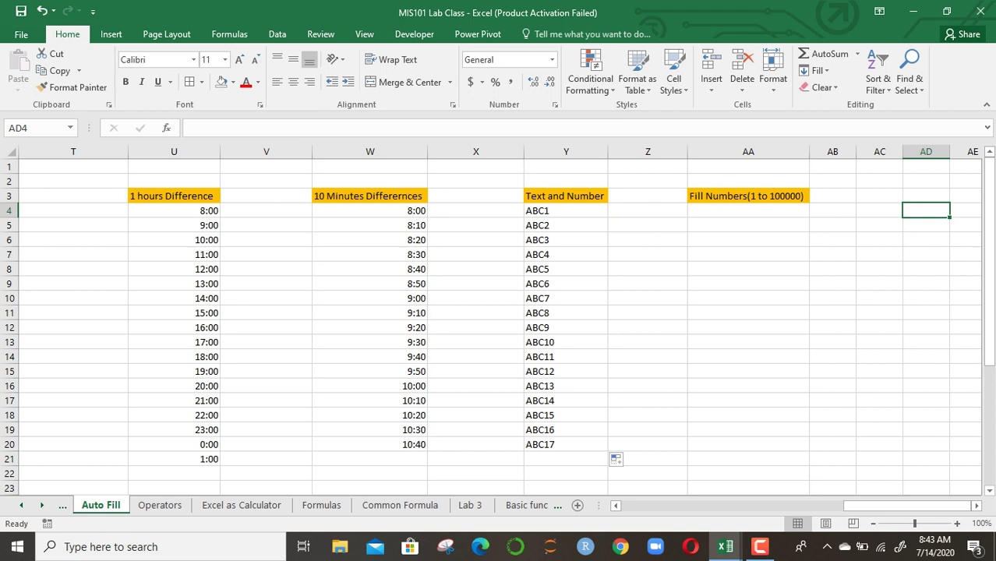
Enter 1 in AA4 and 2 in AA5 under the Fill Numbers(1 to 100000) heading
click(748, 225)
key(Up)
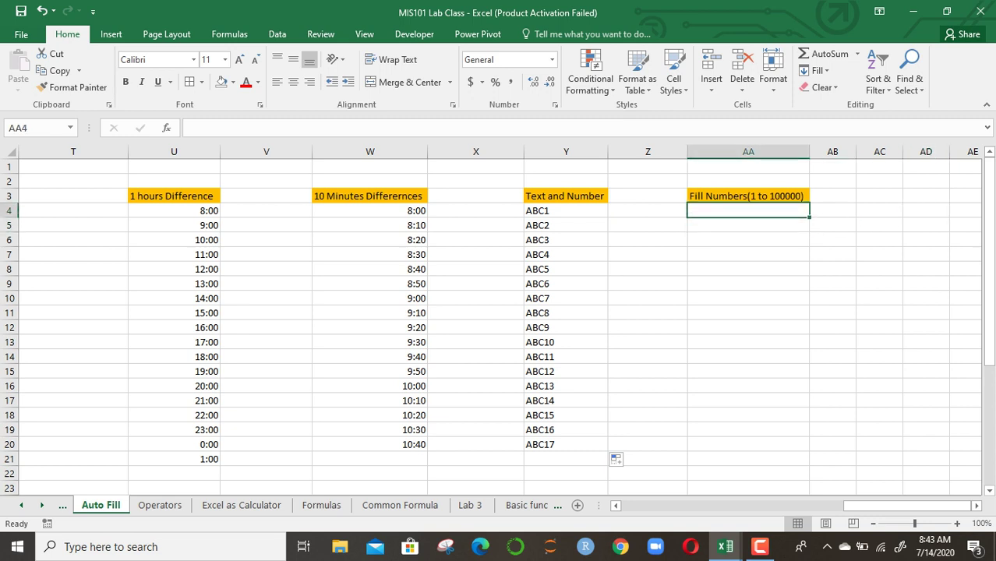
text(1)
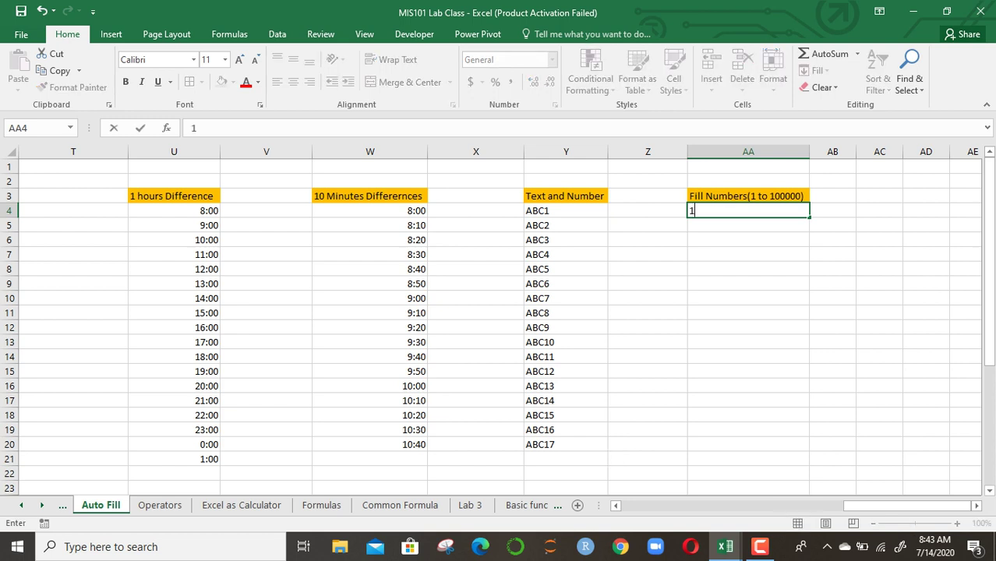
key(Return)
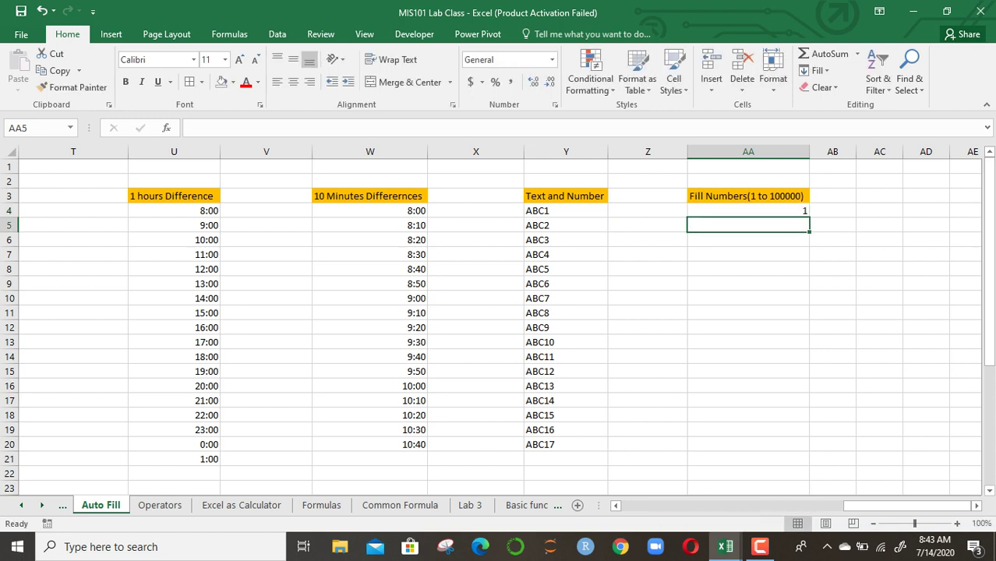
click(748, 210)
key(Return)
text(2)
key(Return)
Autofill the numbers from AA4:AA5 down to AA37 and try to apply Flash Fill to the range
drag(749, 211, 749, 225)
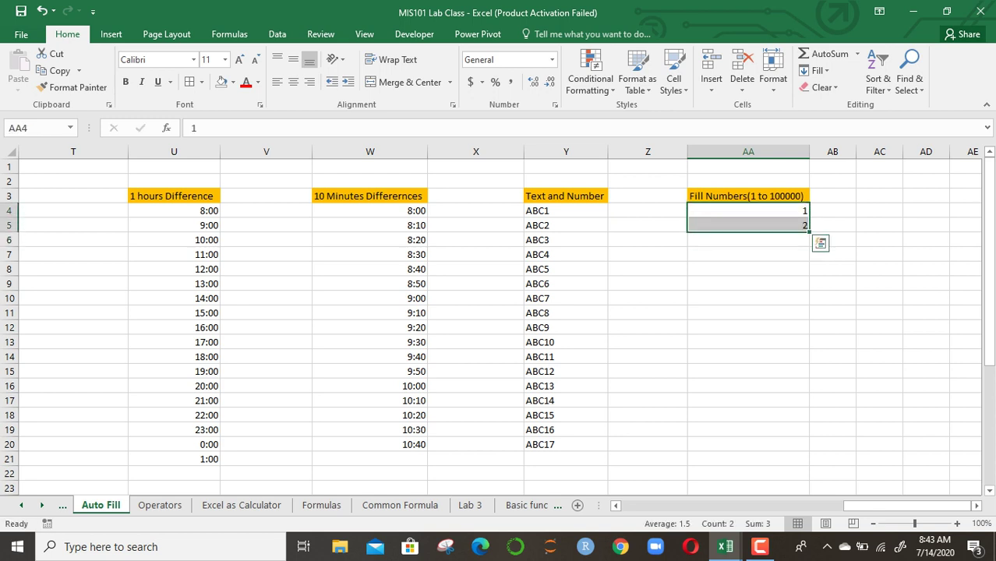
drag(808, 231, 811, 468)
click(819, 473)
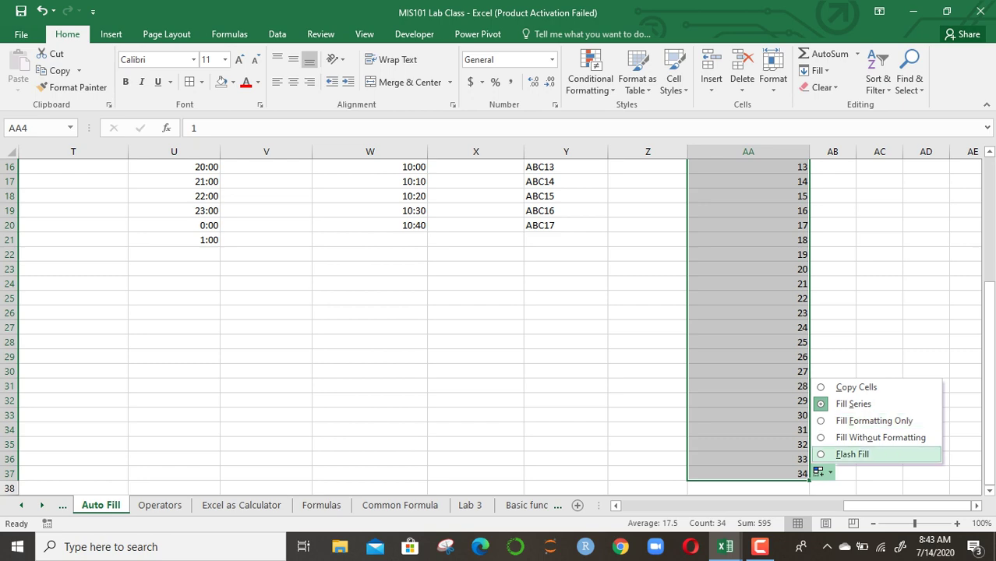
click(852, 455)
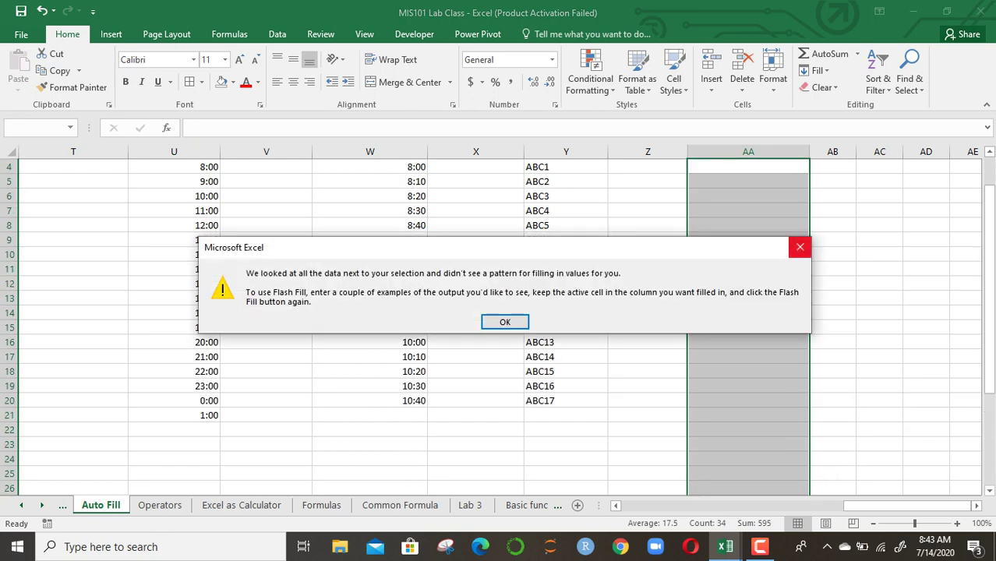
click(800, 248)
key(Up)
key(Up)
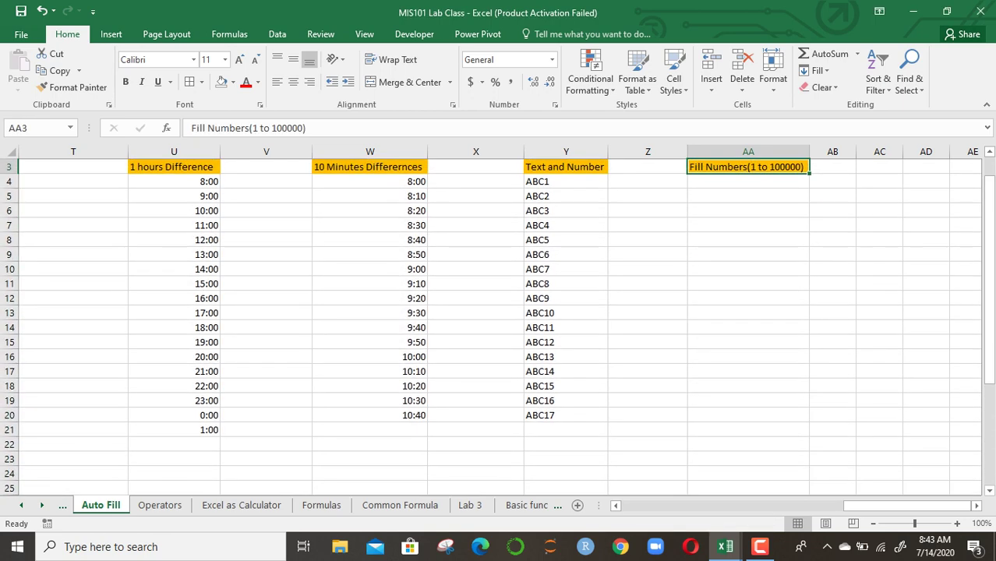
Enter 1 in AA4 as the starting value of the Fill Numbers(1 to 100000) column
key(Down)
key(Down)
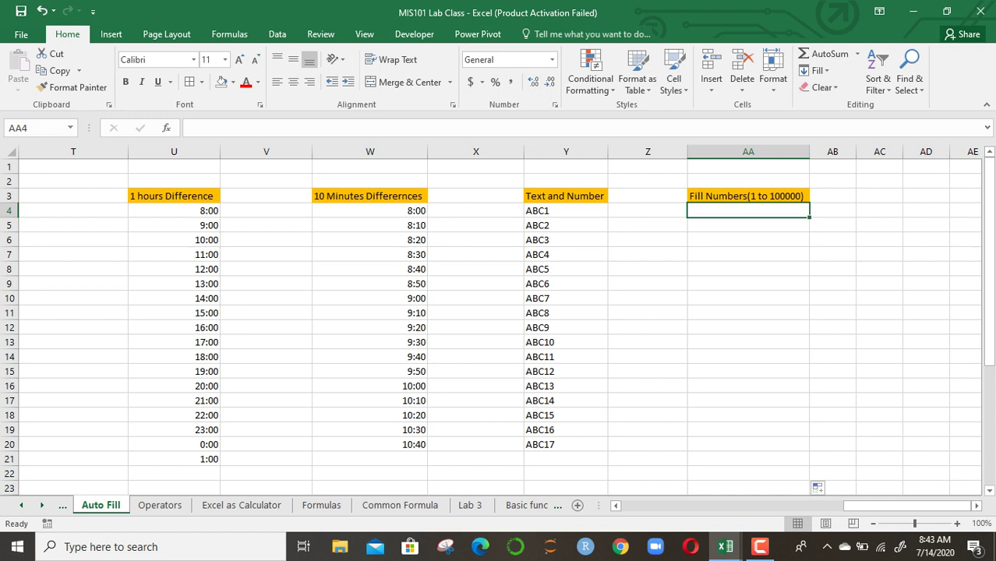
click(748, 269)
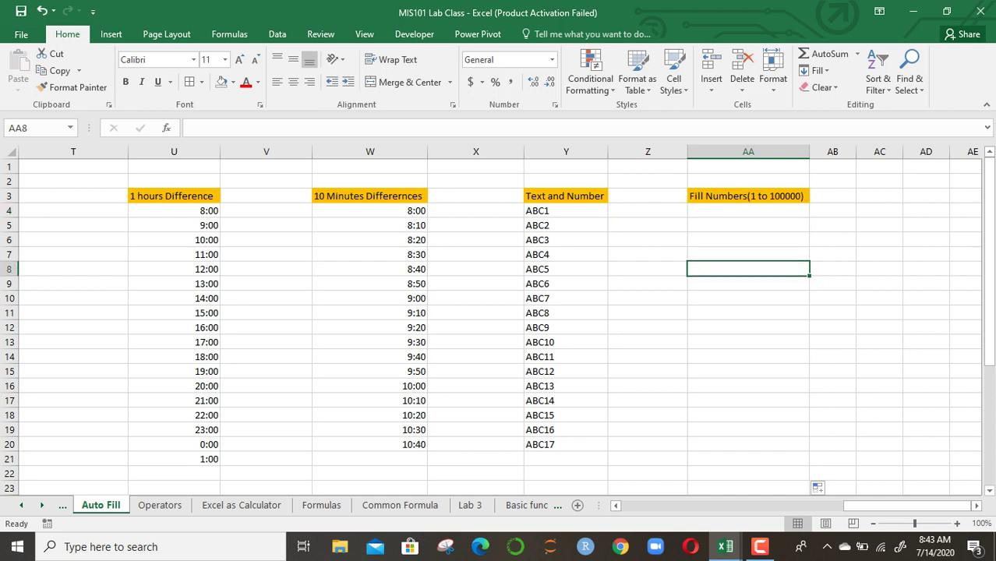
key(Up)
key(Up)
key(Up)
key(Up)
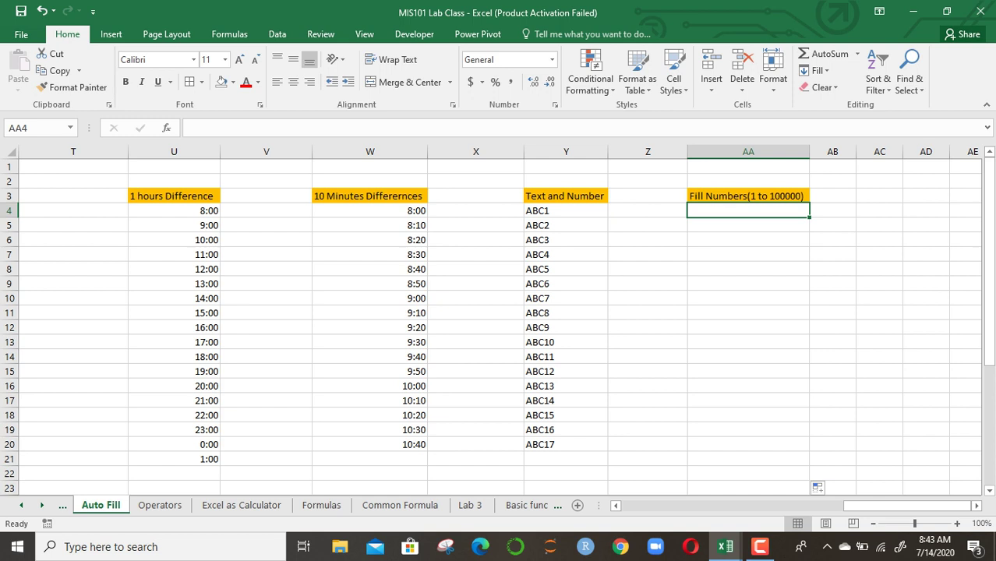
text(1)
key(Return)
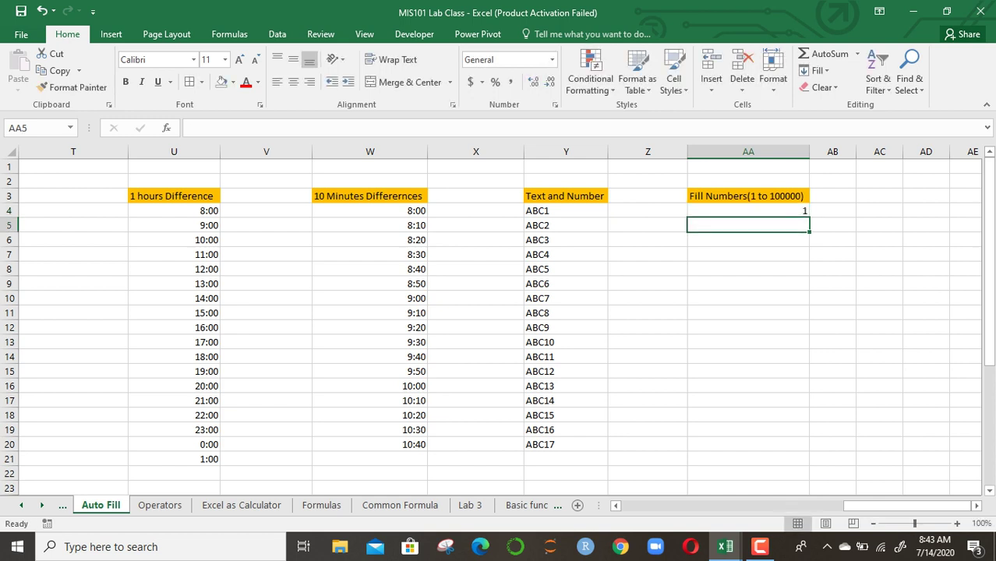
key(Right)
key(Right)
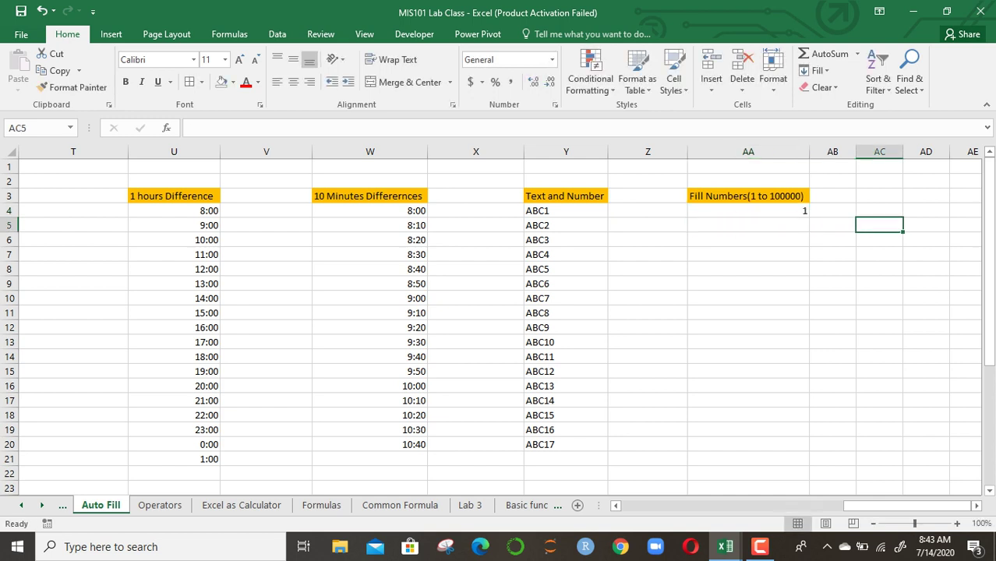
click(817, 70)
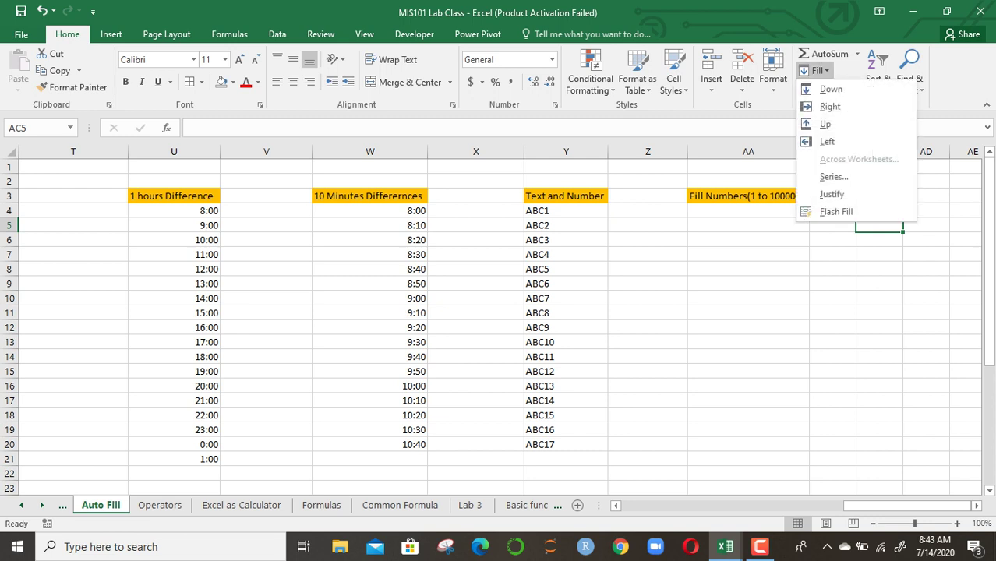
key(Escape)
Fill a linear series in columns from AA4 with step value 1 and stop value 100000
click(748, 210)
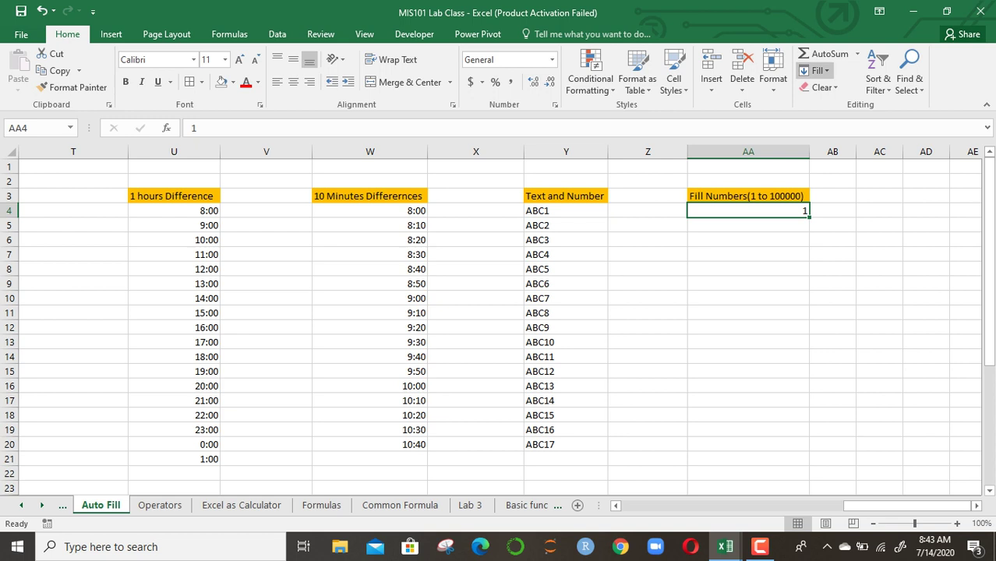
click(817, 70)
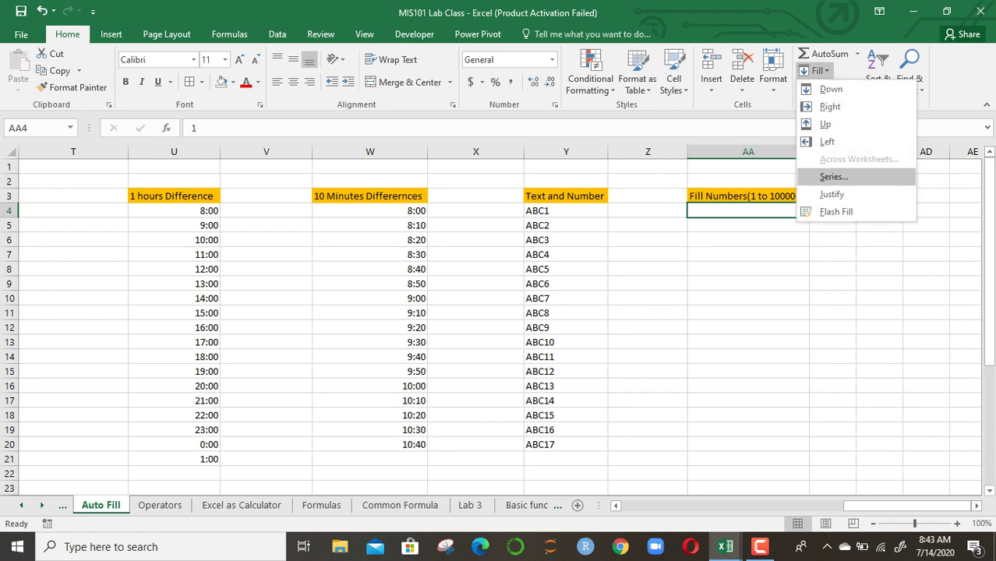
click(834, 176)
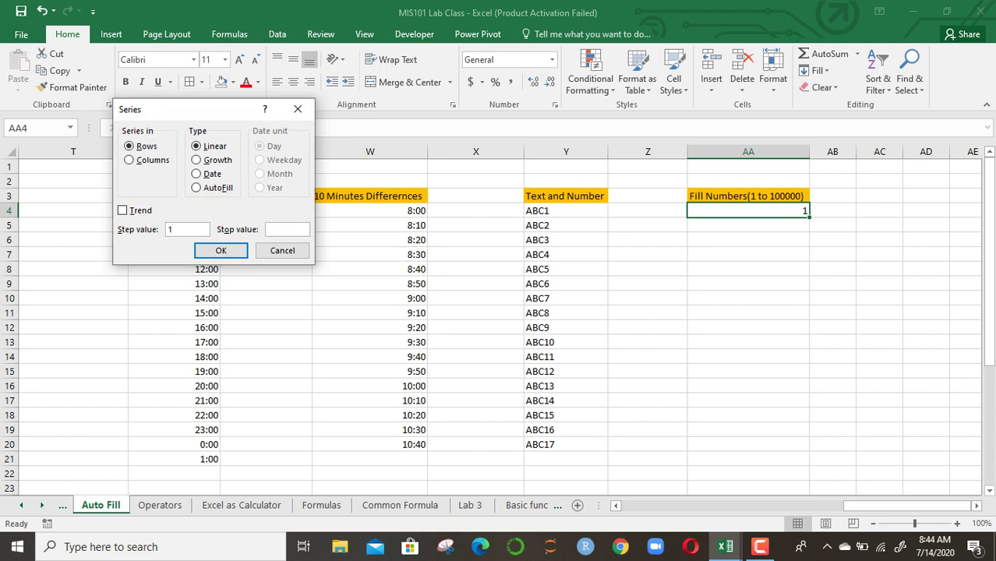
text(100000)
click(129, 160)
click(220, 250)
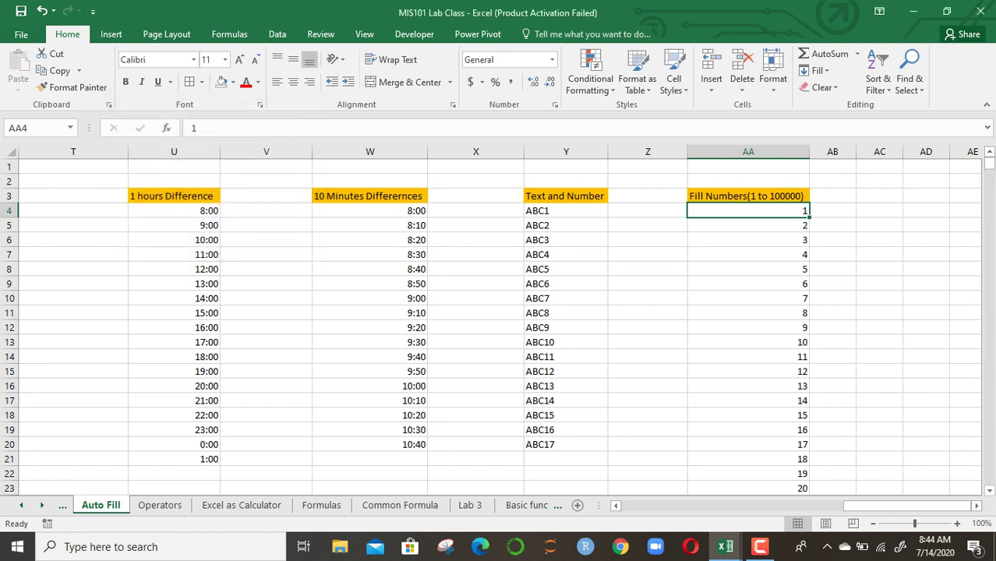
Check the last entries of the number series in column AA and return to its heading
key(ctrl+shift+Down)
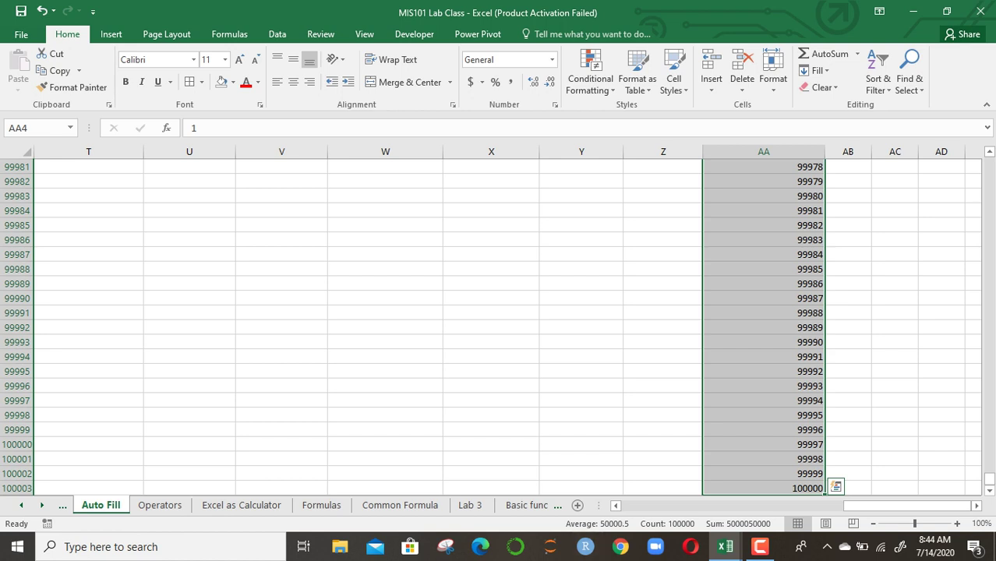
key(ctrl+Down)
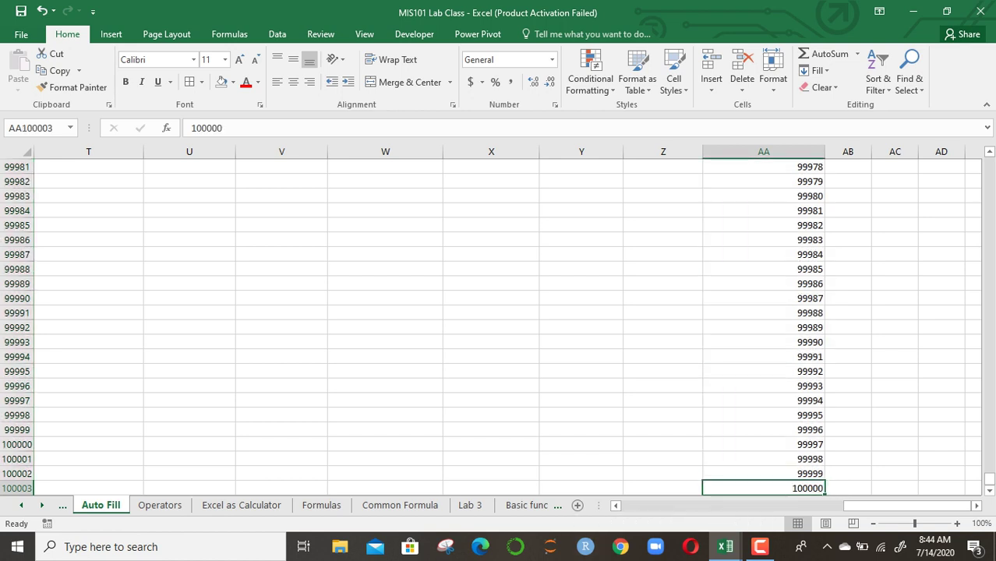
key(ctrl+Up)
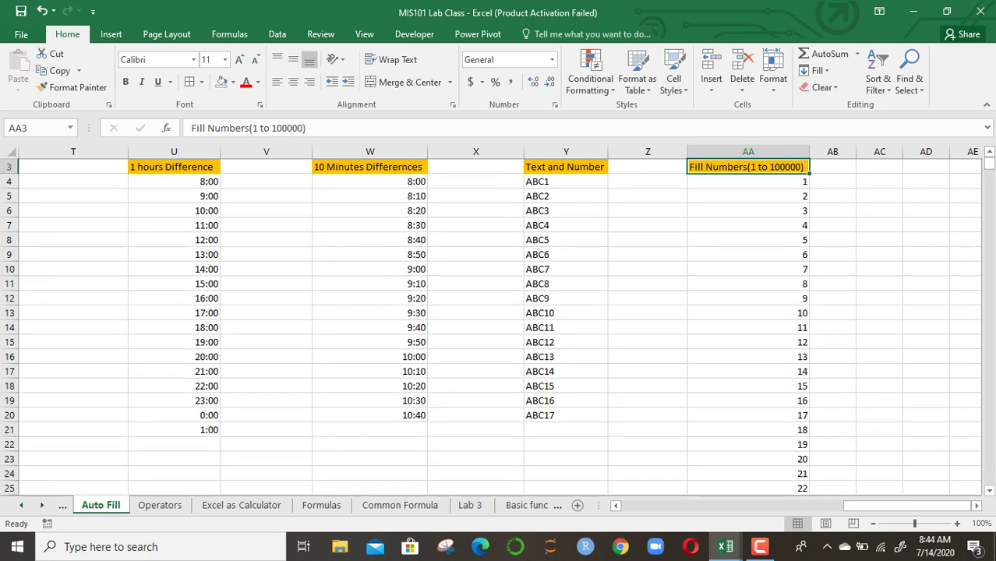
Review the filled columns across row 3, from the Number block through to the Fill Numbers(1 to 100000) column
key(Left)
key(Left)
key(Left)
key(Left)
key(Left)
key(Left)
key(Left)
key(Left)
key(Left)
key(Left)
key(Left)
key(Left)
key(Left)
key(Left)
key(Left)
key(Left)
key(Left)
key(Left)
key(Left)
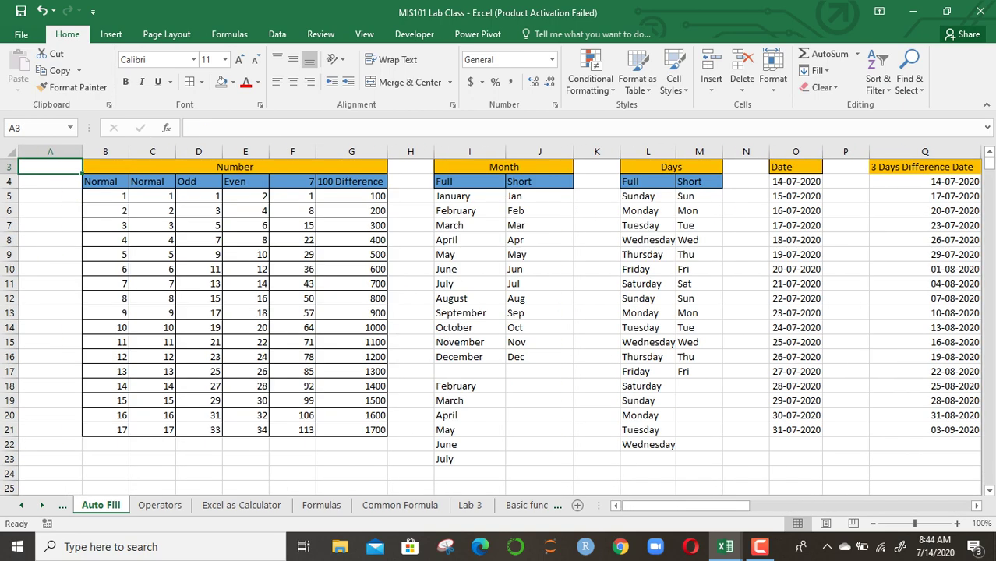
key(Right)
key(Right)
key(Right)
key(Right)
key(Right)
key(Right)
key(Right)
key(Right)
key(Right)
key(Right)
key(Right)
key(Right)
key(Right)
key(Right)
key(Right)
key(Right)
key(Right)
key(Right)
key(Right)
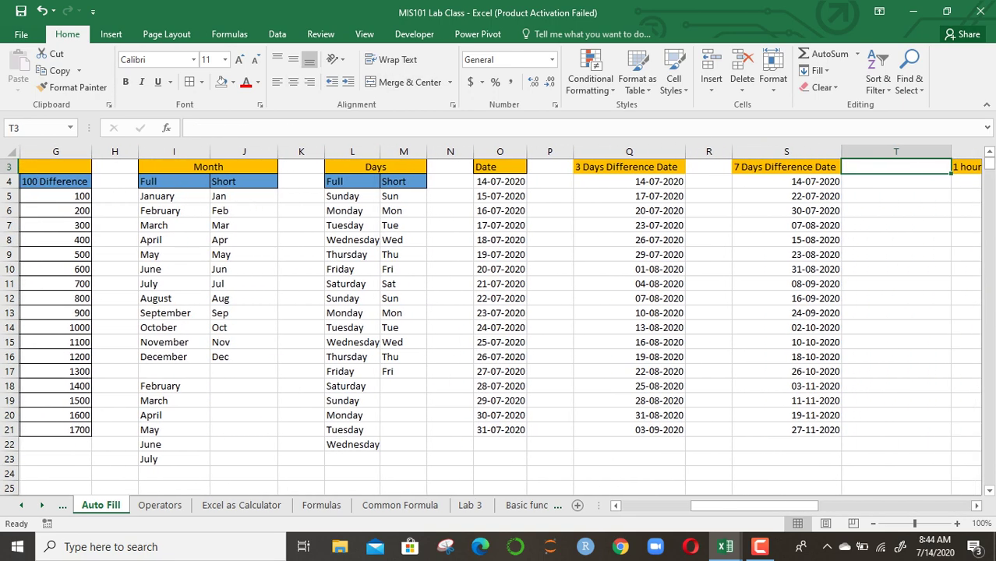
key(Right)
key(Right)
key(Right)
key(Right)
key(Right)
key(Right)
key(Right)
key(Right)
key(Right)
key(Right)
key(Right)
key(Right)
key(Right)
key(Left)
key(Left)
key(Left)
key(Left)
key(Left)
key(Left)
key(Left)
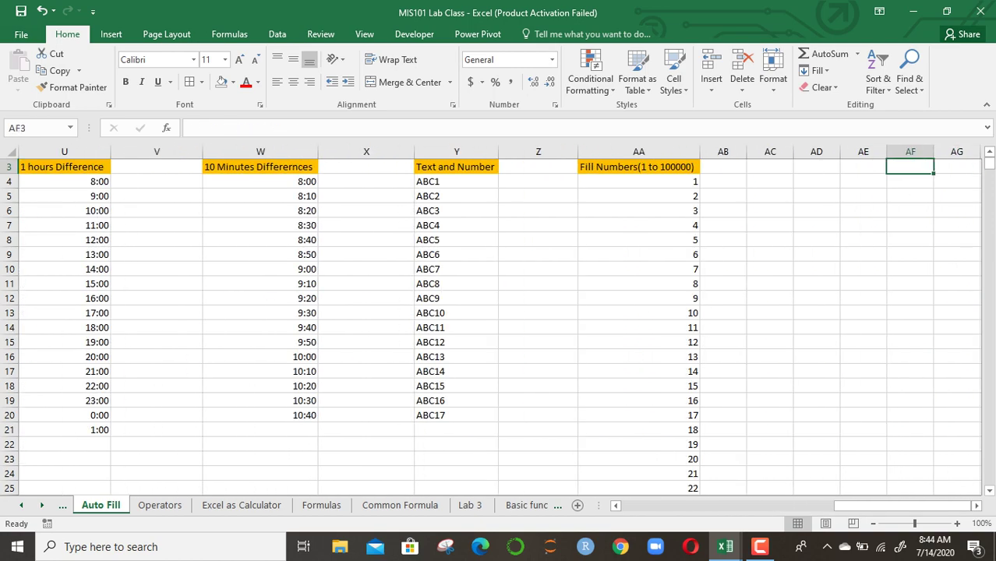
key(Left)
key(Left)
key(Left)
key(Left)
key(Left)
key(Left)
key(Left)
key(Left)
key(Left)
key(Left)
key(Left)
key(Left)
key(Left)
key(Left)
key(Left)
key(Left)
key(Left)
key(Left)
key(Left)
key(Left)
key(Right)
key(Right)
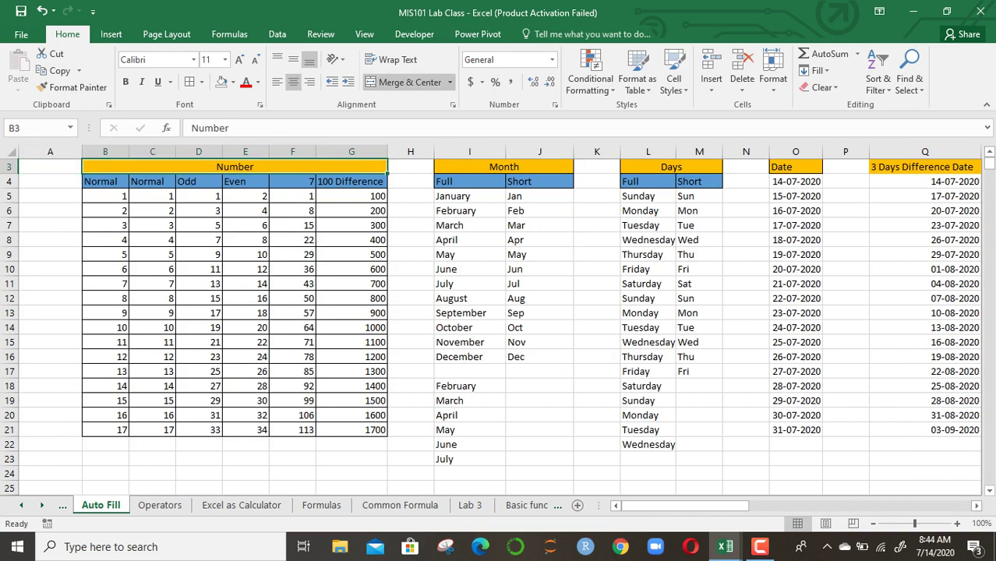
key(Left)
key(Right)
key(Right)
key(Right)
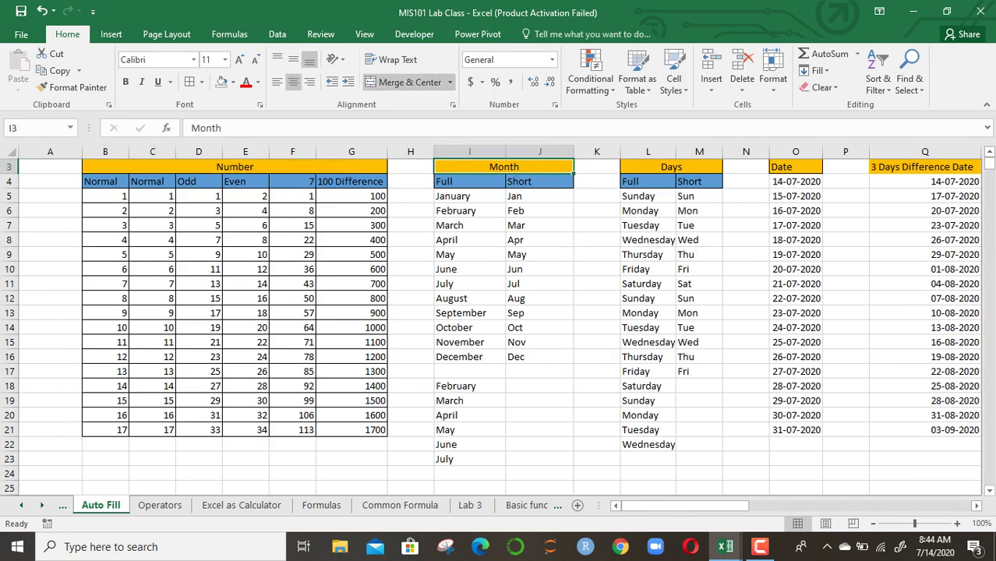
key(Right)
key(Right)
key(Right)
key(Right)
key(Right)
key(Right)
key(Right)
key(Right)
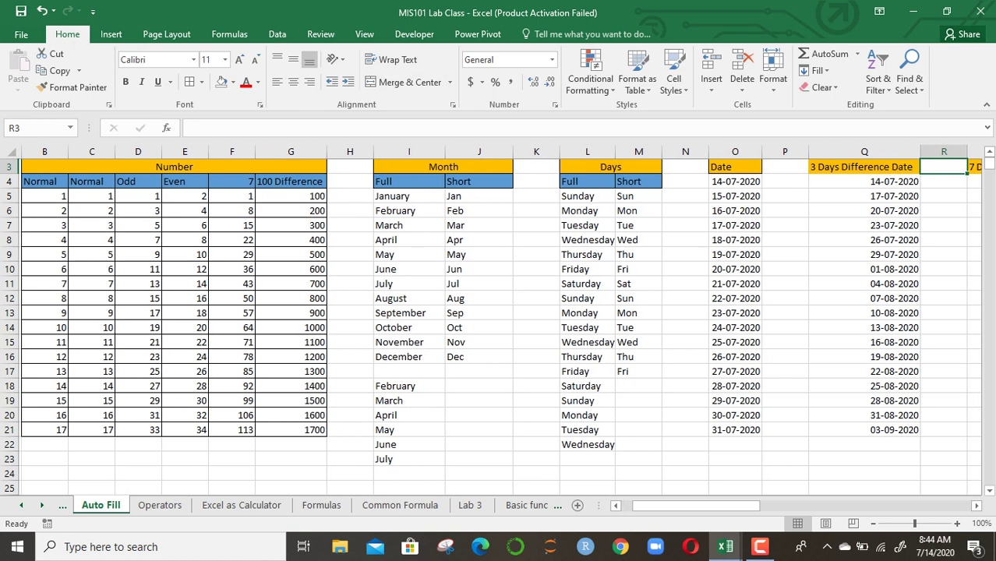
key(Right)
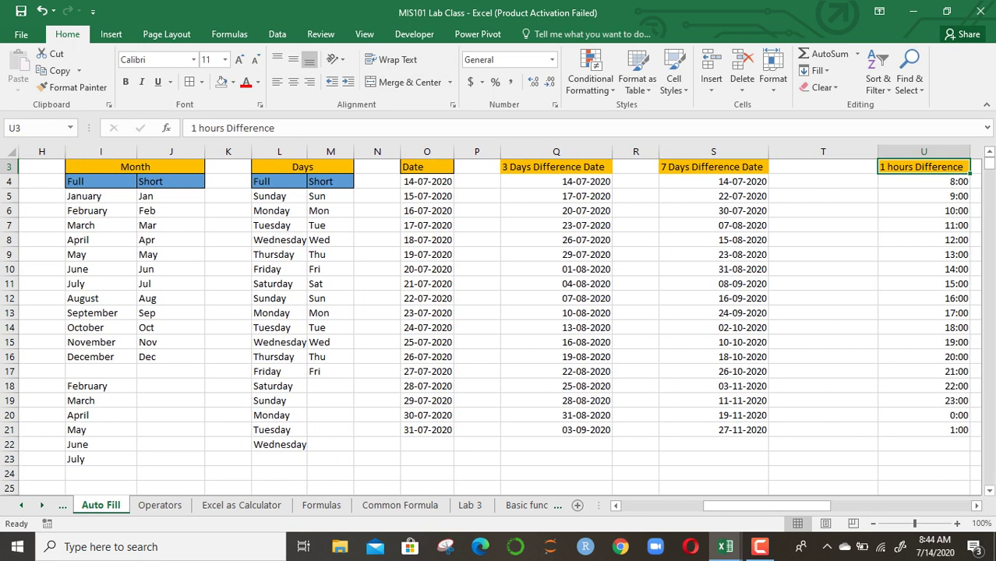
key(Right)
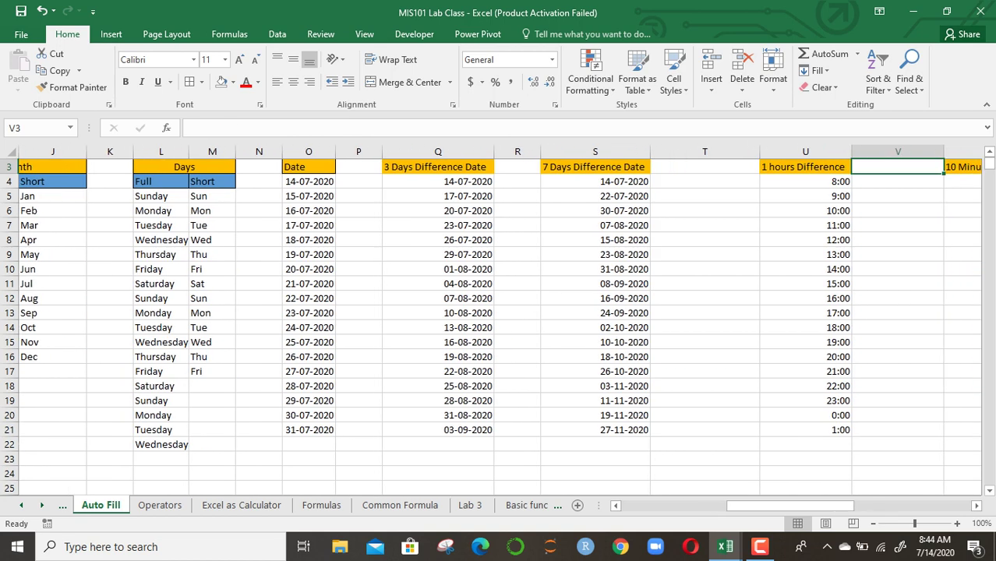
key(Right)
key(Right)
key(Right)
key(Right)
key(Right)
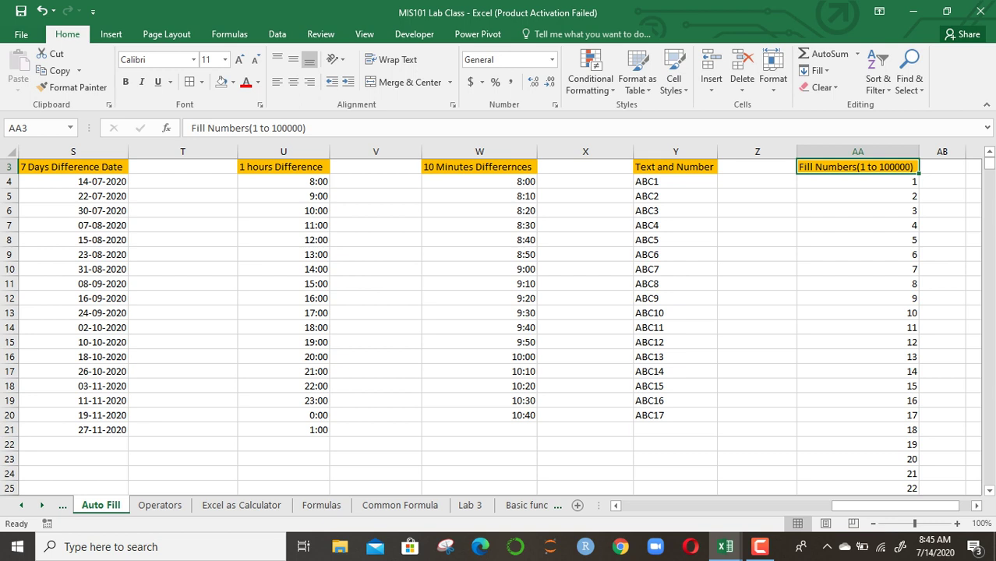
click(760, 547)
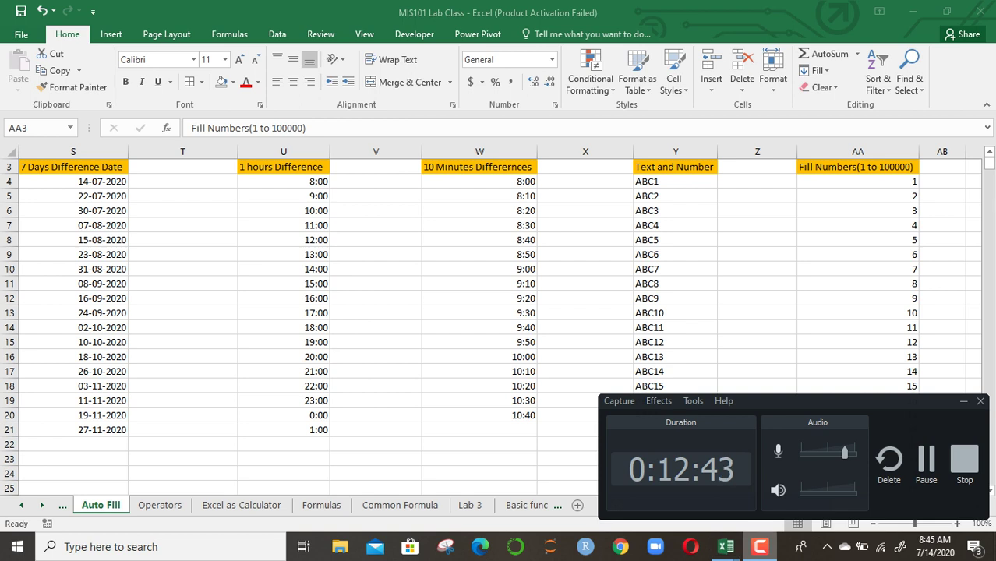